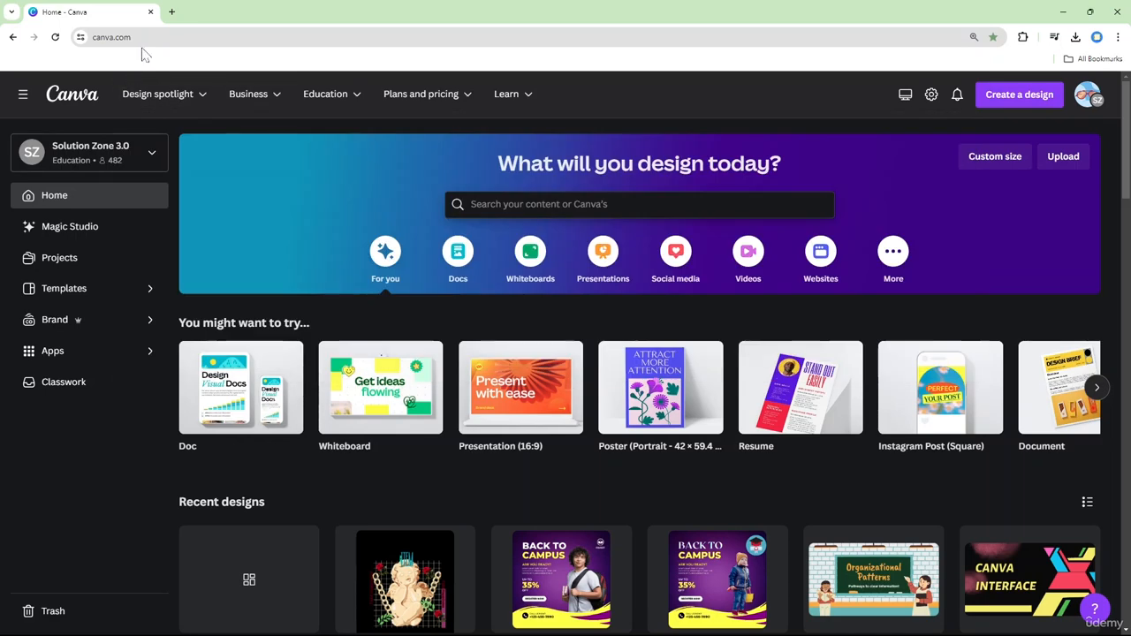
Create a new blank design with a custom size of 4500 × 5400 px
{"action": "left_click", "coordinate": [151, 36]}
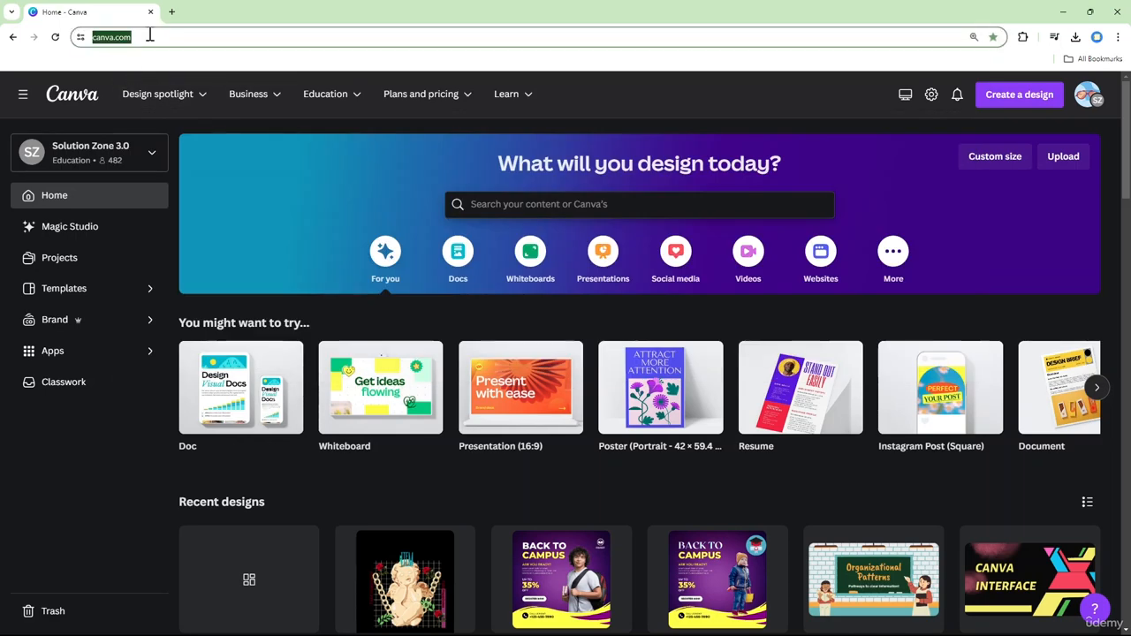
{"action": "left_click", "coordinate": [217, 36]}
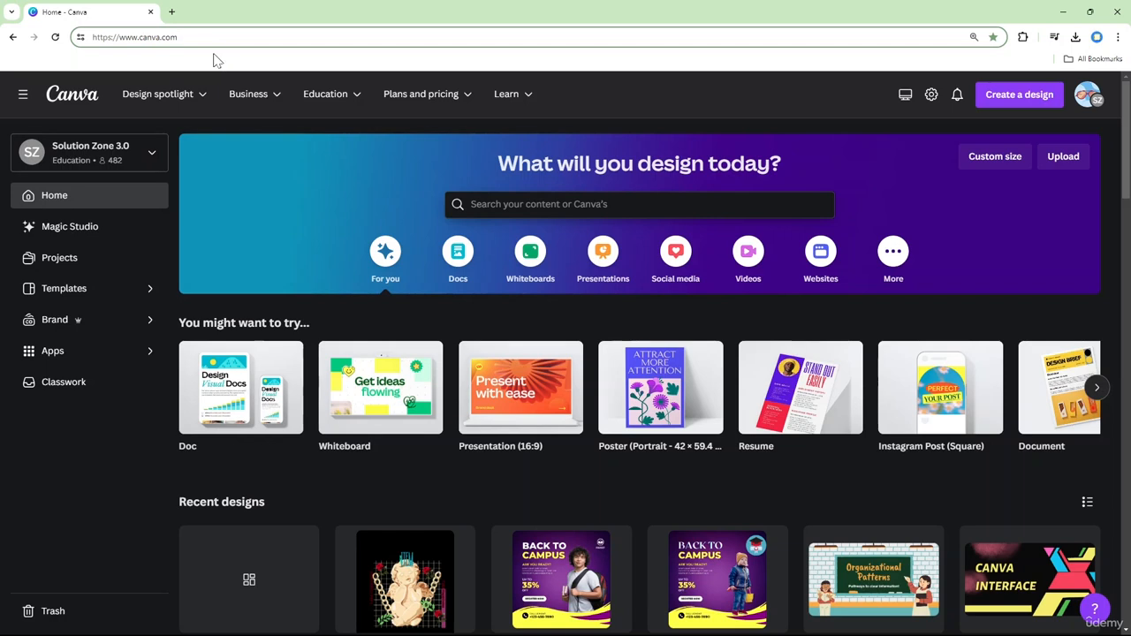
{"action": "left_click", "coordinate": [1000, 106]}
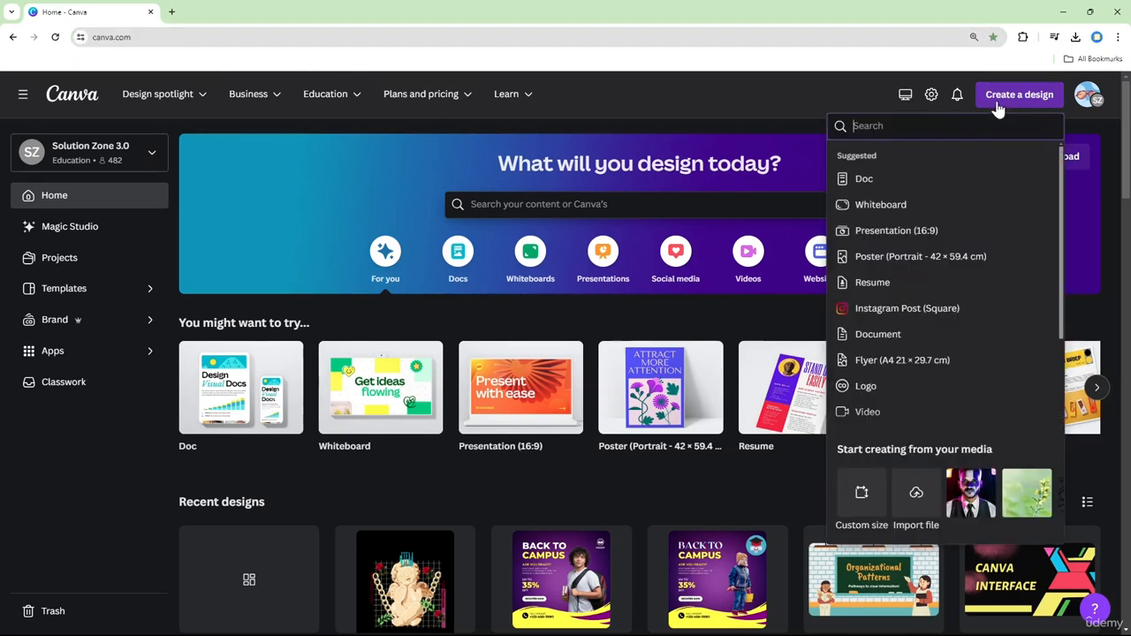
{"action": "left_click", "coordinate": [863, 499]}
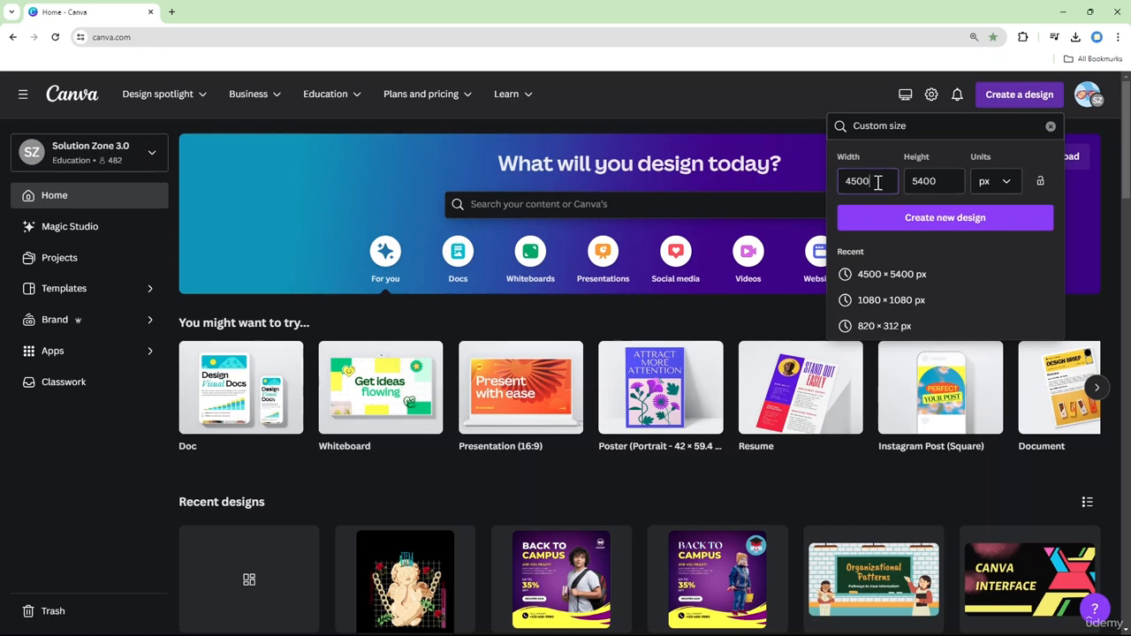
{"action": "left_click", "coordinate": [904, 219]}
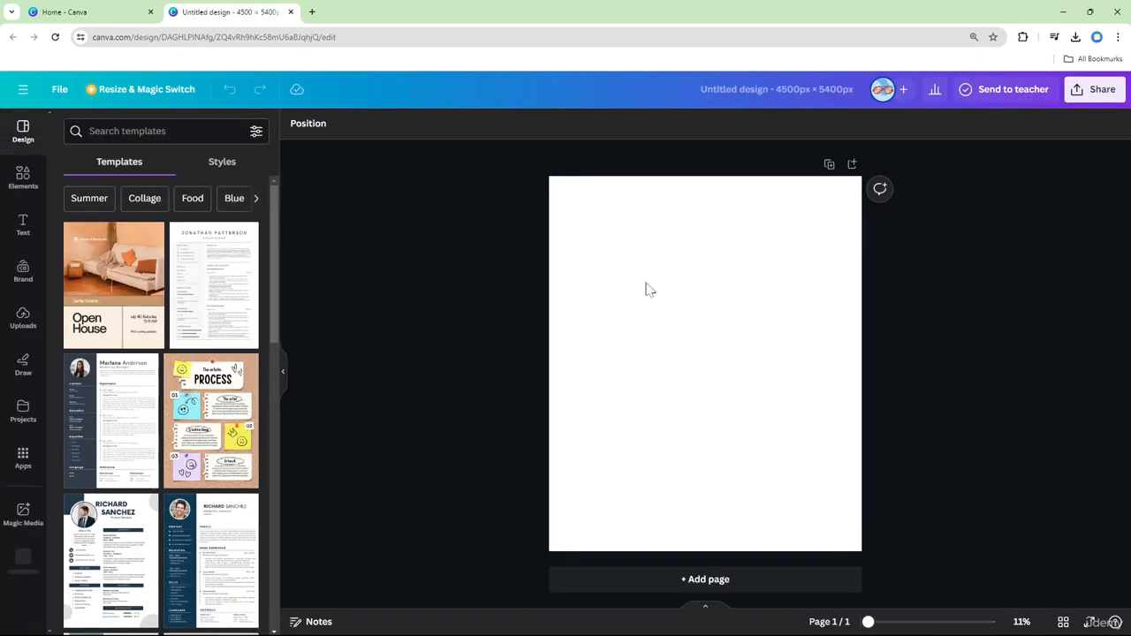
{"action": "left_click", "coordinate": [19, 177]}
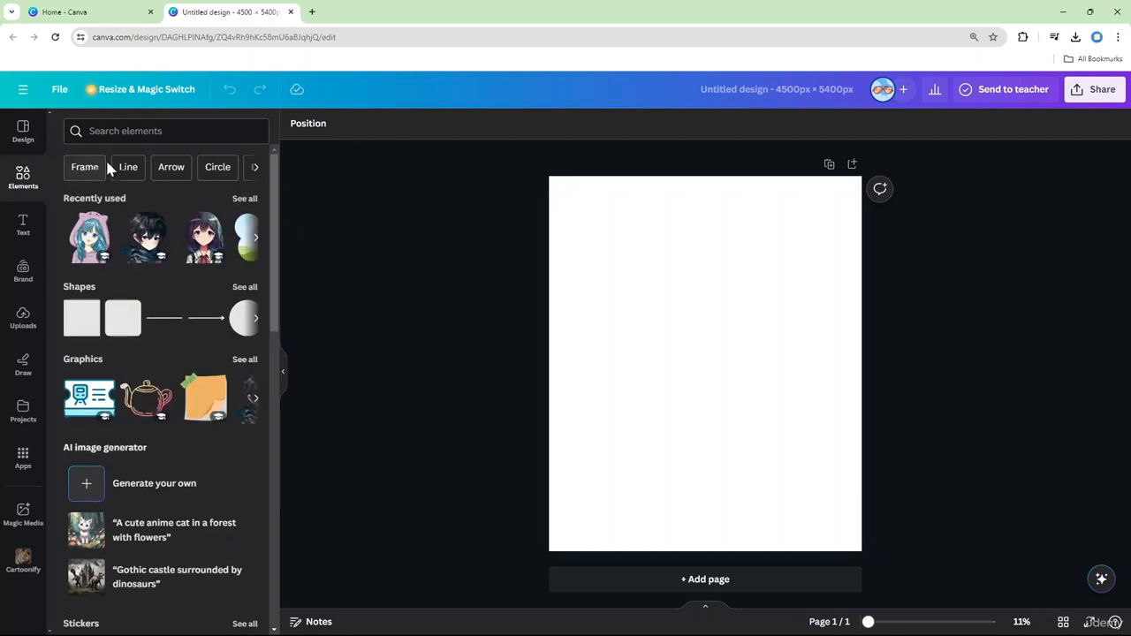
{"action": "left_click", "coordinate": [260, 240]}
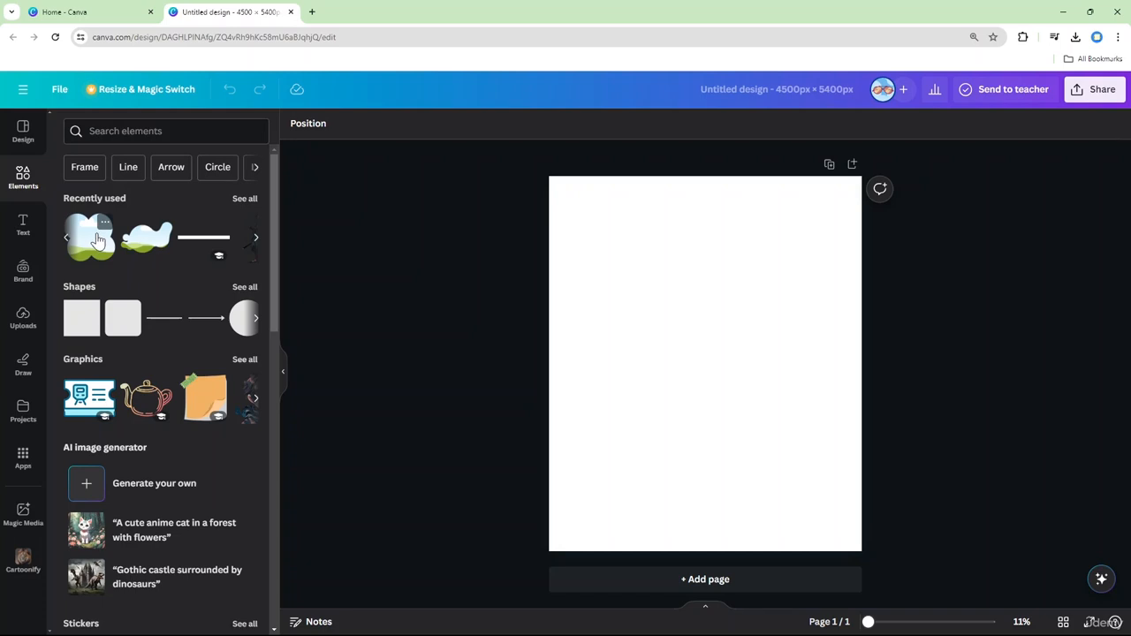
{"action": "left_click", "coordinate": [99, 241]}
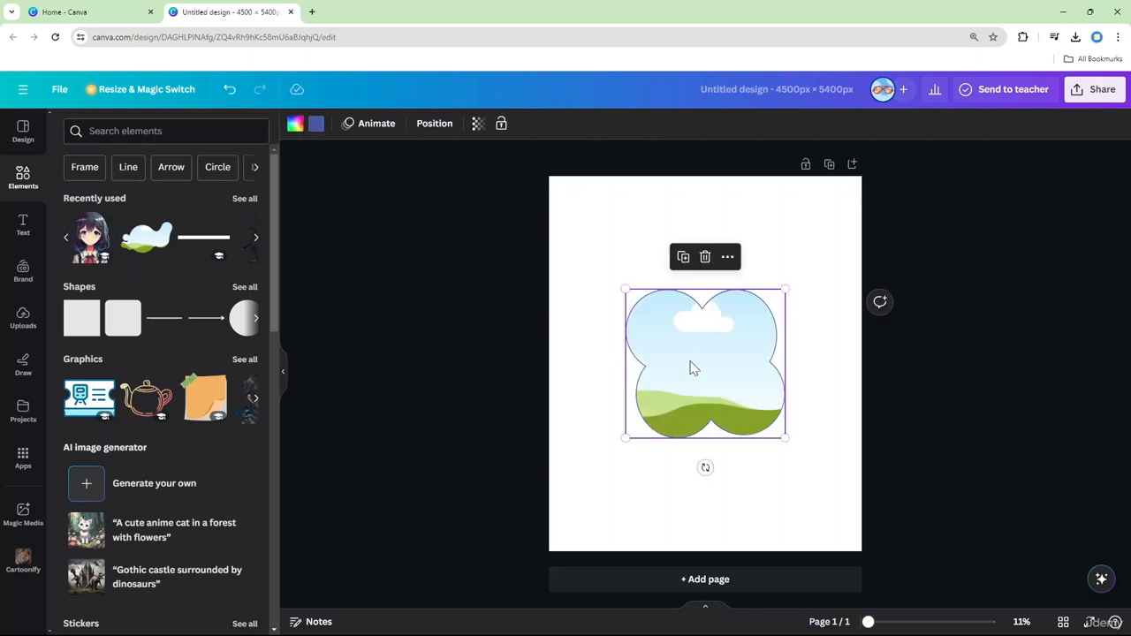
{"action": "key", "text": "Delete"}
Search the elements library for "frame" and show only the Frames category of the results
{"action": "left_click", "coordinate": [191, 132]}
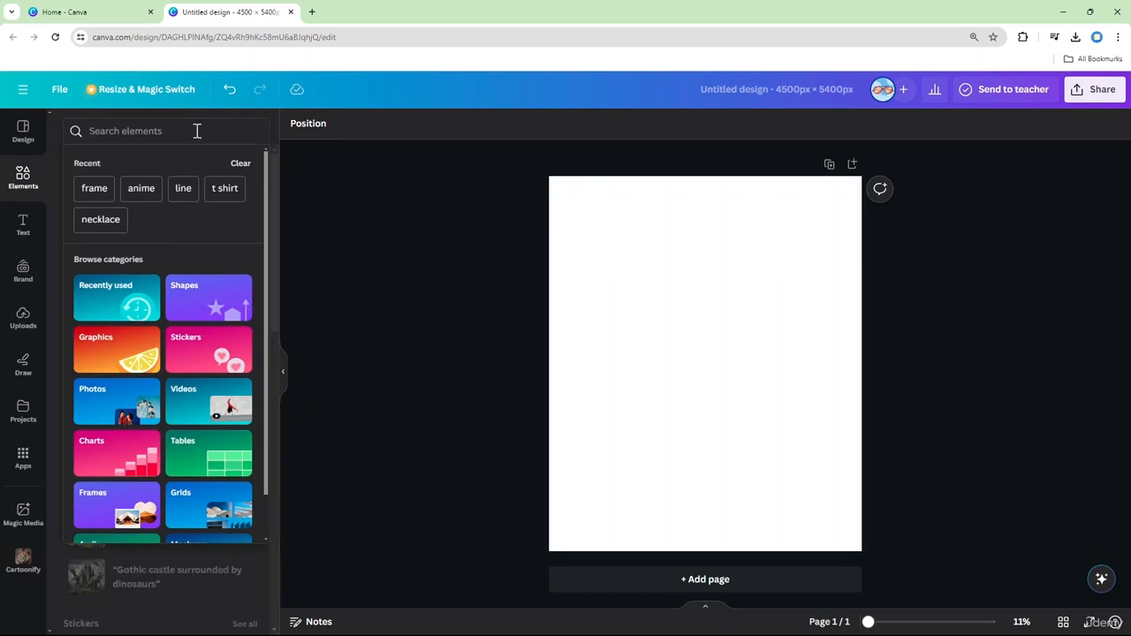
{"action": "type", "text": "frame"}
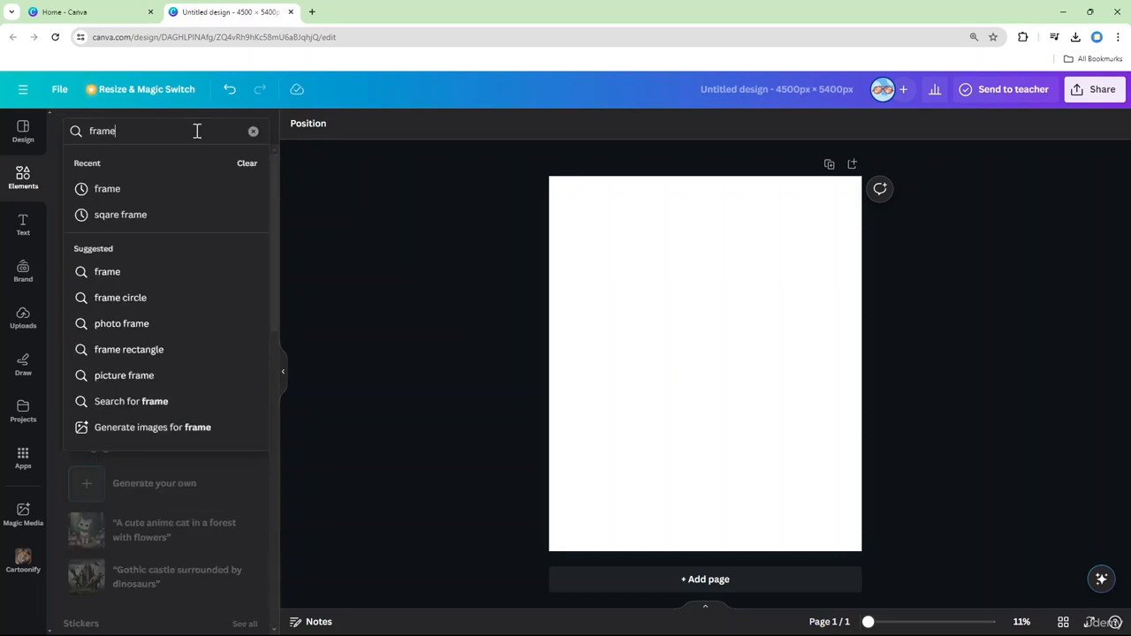
{"action": "left_click", "coordinate": [183, 184]}
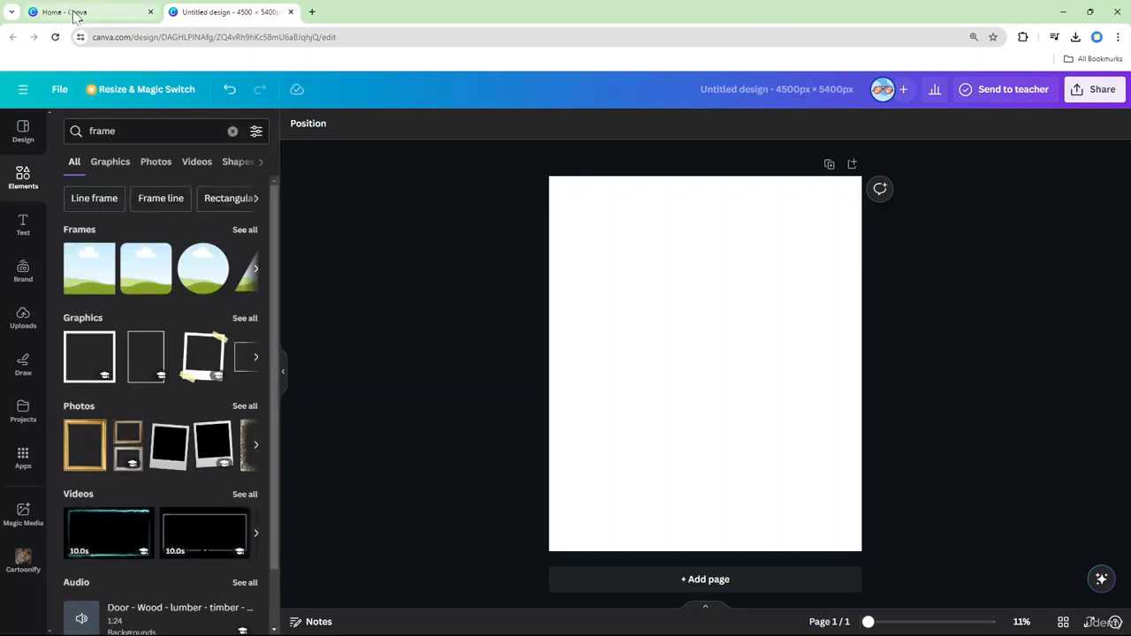
{"action": "left_click", "coordinate": [259, 163]}
{"action": "left_click", "coordinate": [236, 164]}
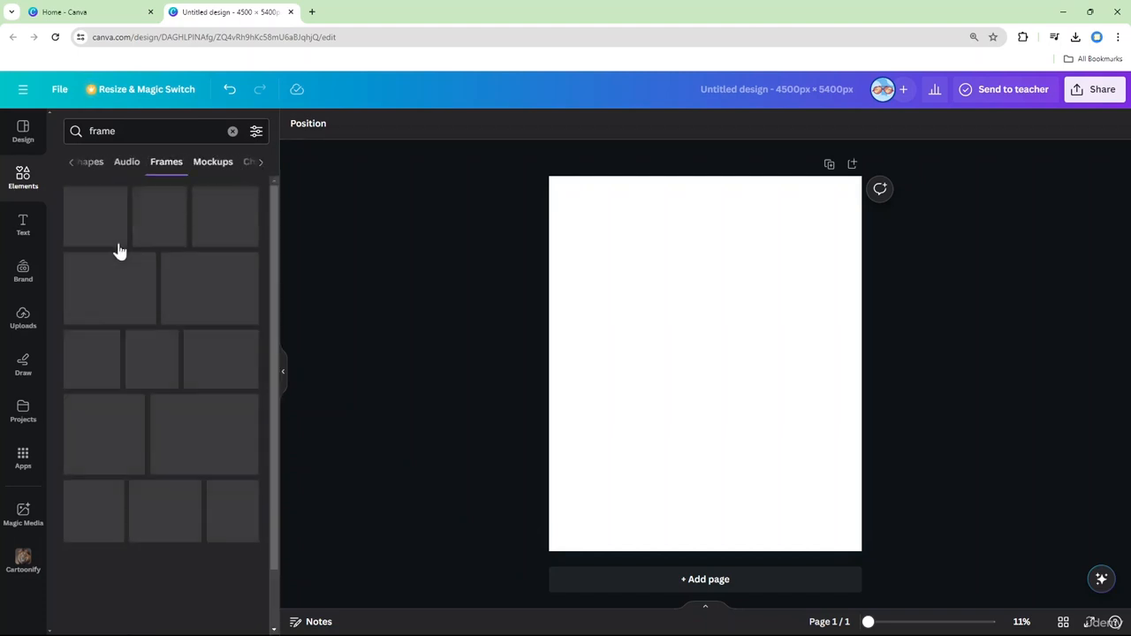
Examine the range of available frame shapes, including geometric, brush-stroke, letter, number and decorative frames
{"action": "scroll", "coordinate": [159, 292], "scroll_direction": "down", "scroll_amount": 10}
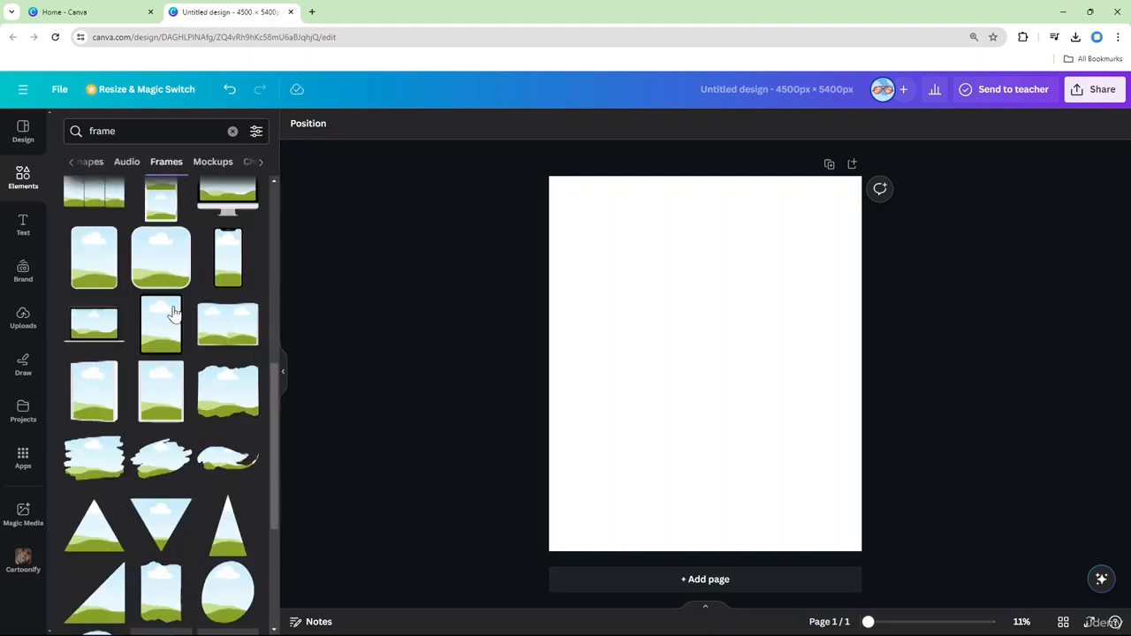
{"action": "scroll", "coordinate": [175, 311], "scroll_direction": "down", "scroll_amount": 10}
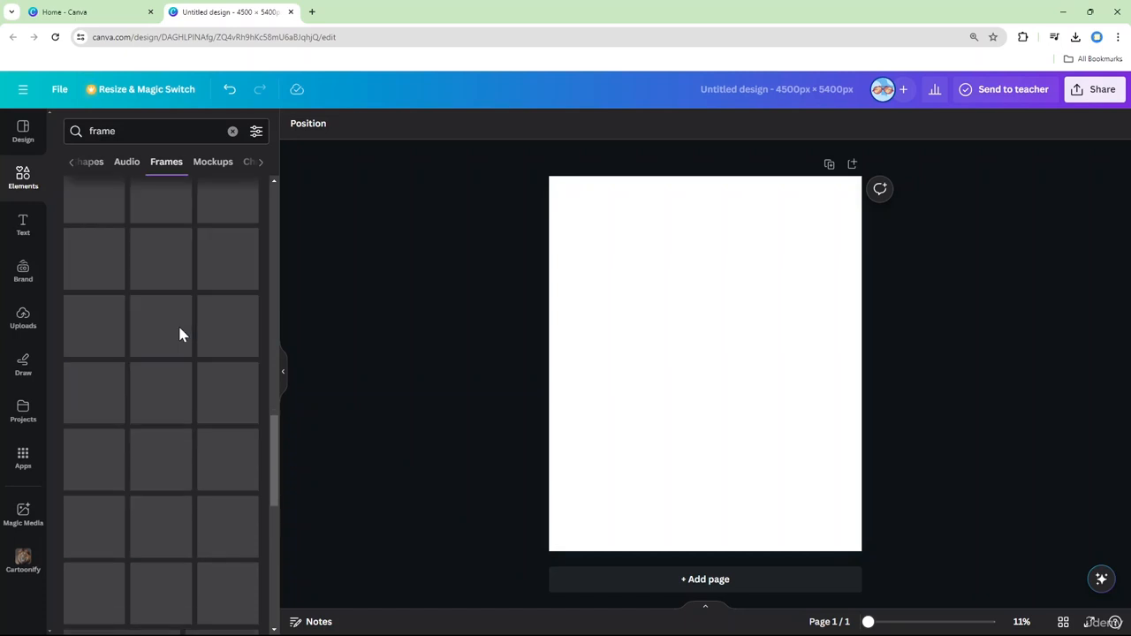
{"action": "scroll", "coordinate": [186, 362], "scroll_direction": "down", "scroll_amount": 5}
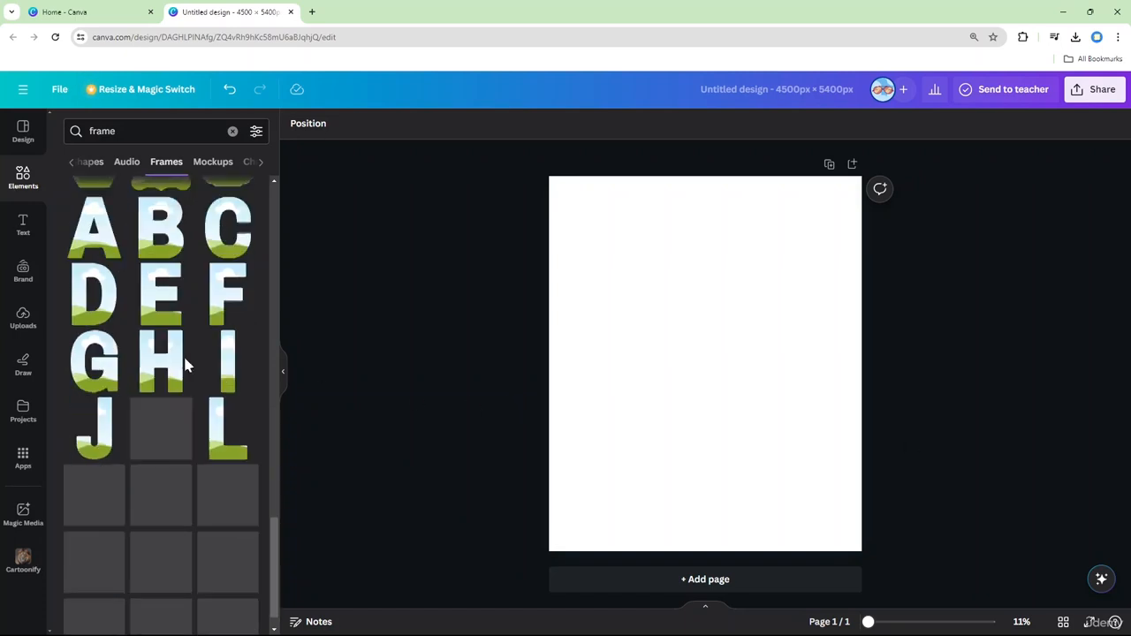
{"action": "scroll", "coordinate": [193, 358], "scroll_direction": "down", "scroll_amount": 7}
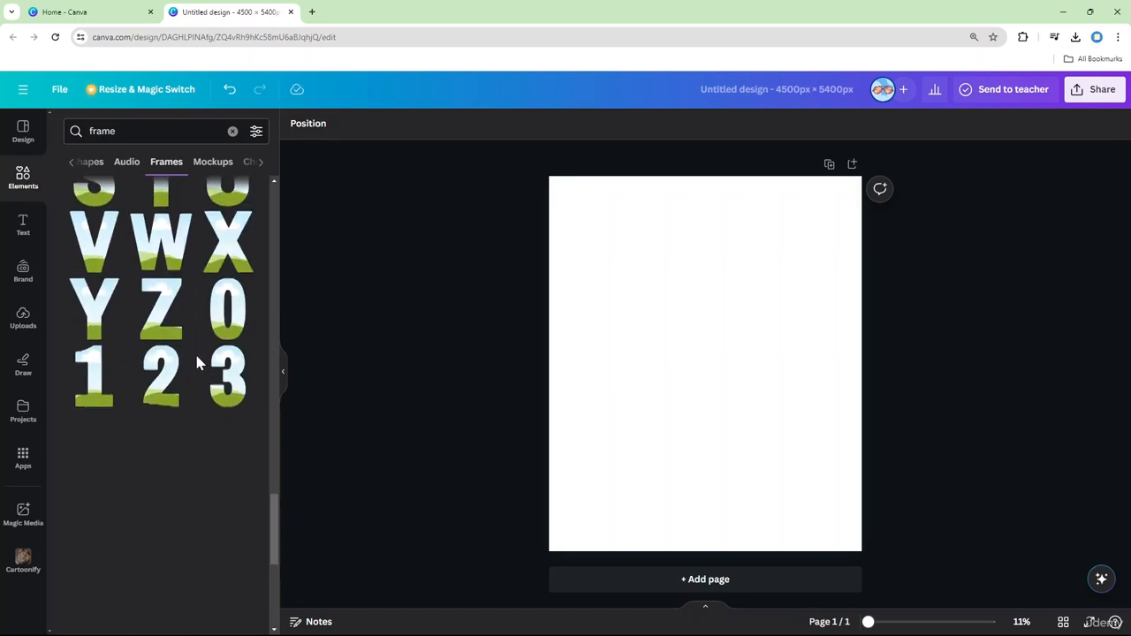
{"action": "scroll", "coordinate": [197, 363], "scroll_direction": "down", "scroll_amount": 10}
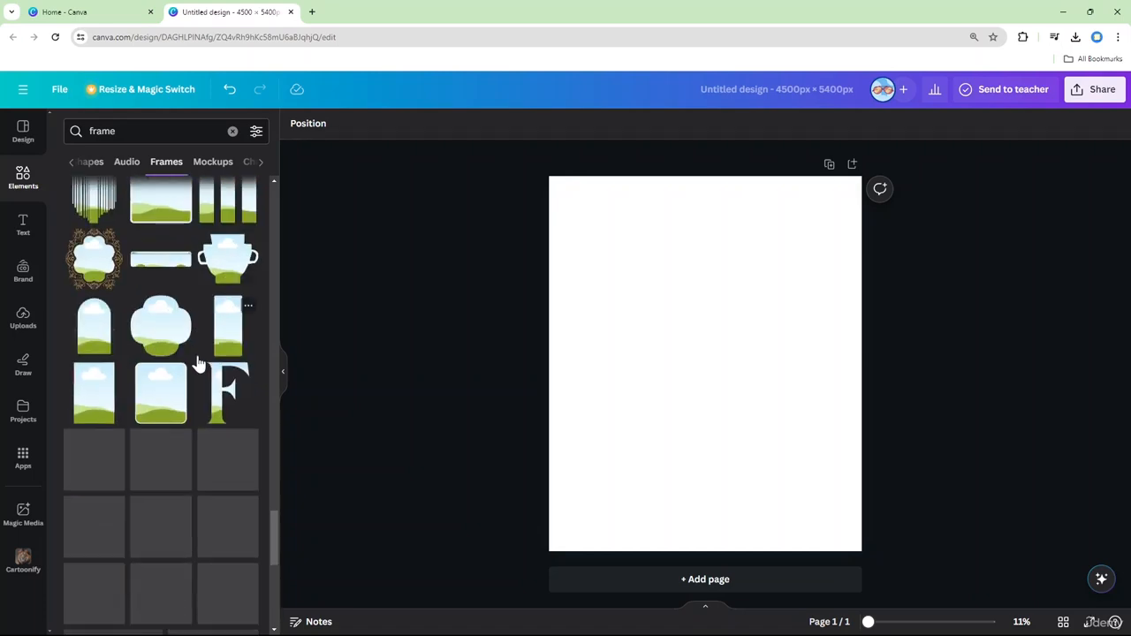
{"action": "scroll", "coordinate": [200, 364], "scroll_direction": "down", "scroll_amount": 8}
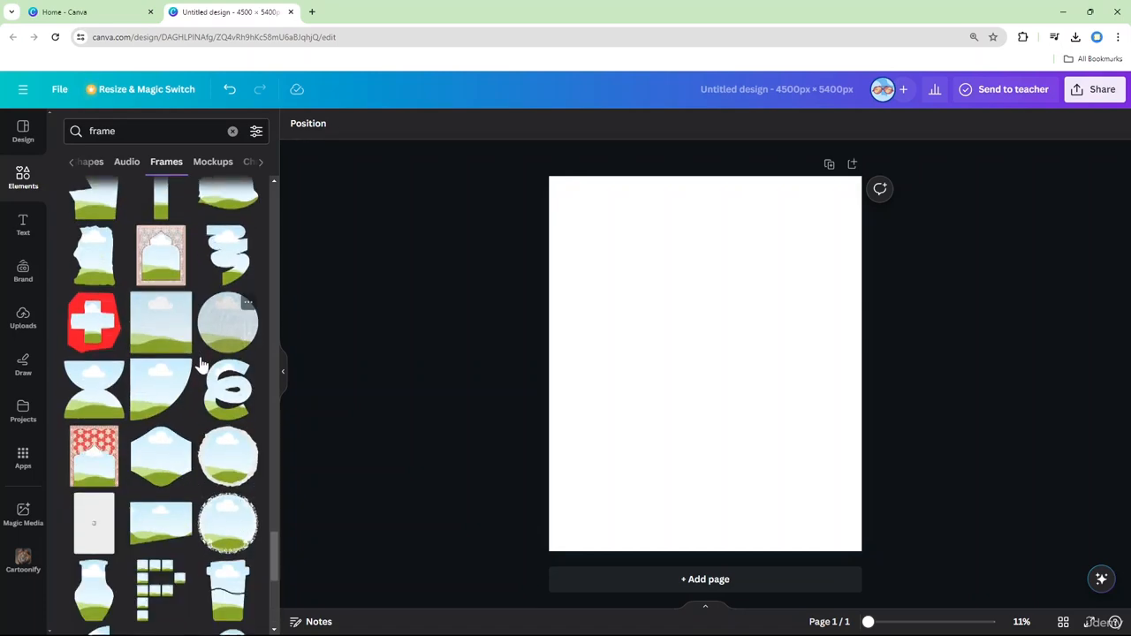
{"action": "scroll", "coordinate": [203, 364], "scroll_direction": "down", "scroll_amount": 5}
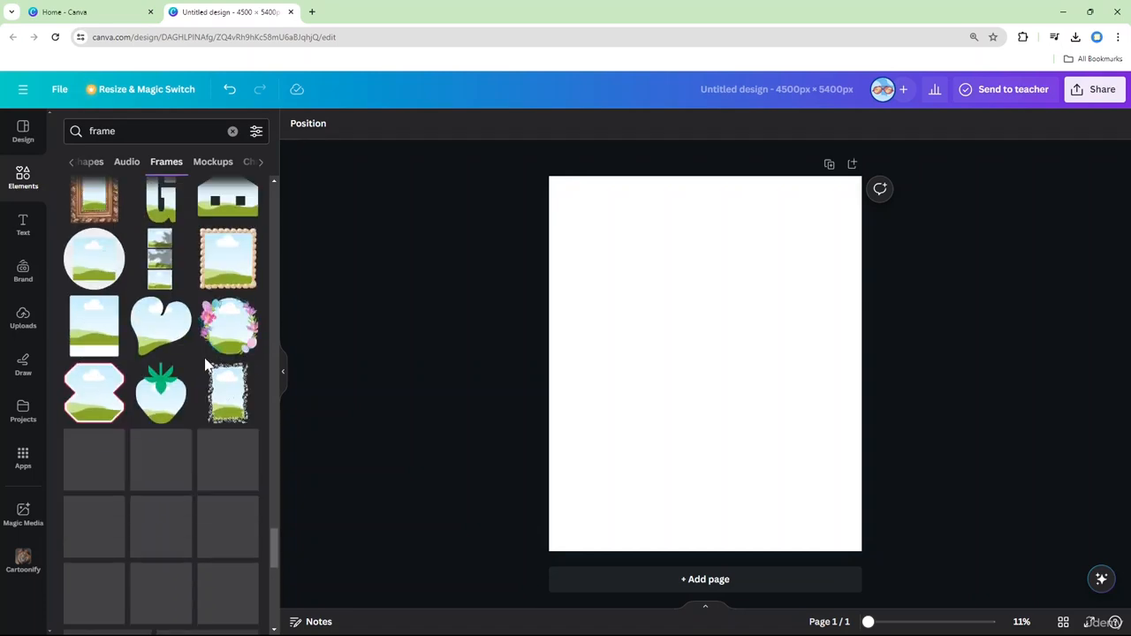
{"action": "scroll", "coordinate": [209, 363], "scroll_direction": "down", "scroll_amount": 5}
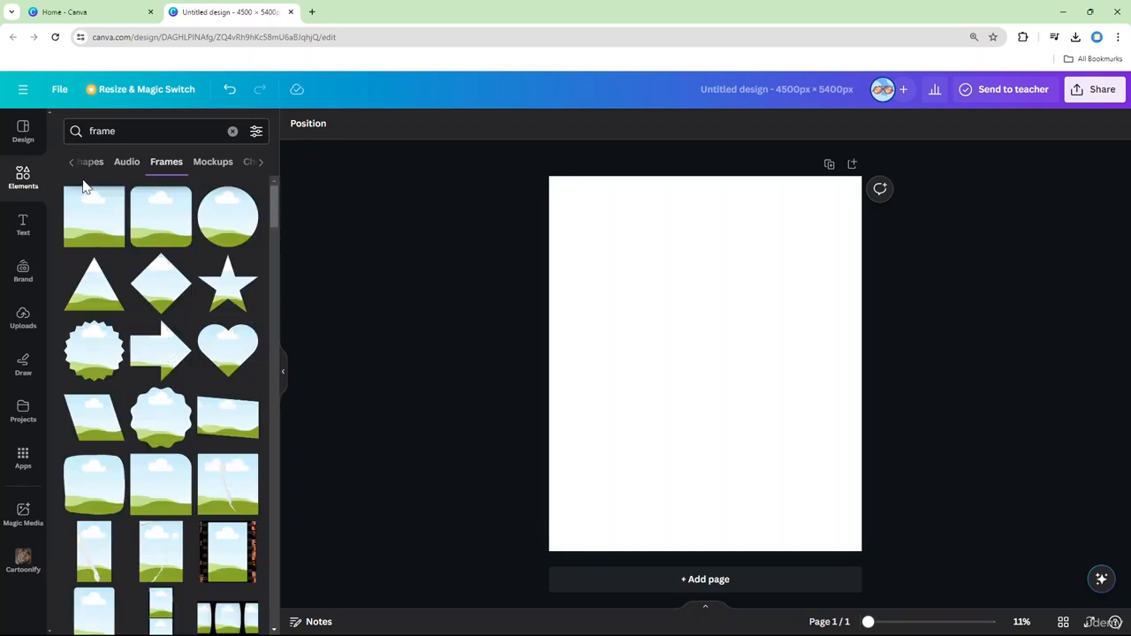
{"action": "scroll", "coordinate": [203, 336], "scroll_direction": "down", "scroll_amount": 3}
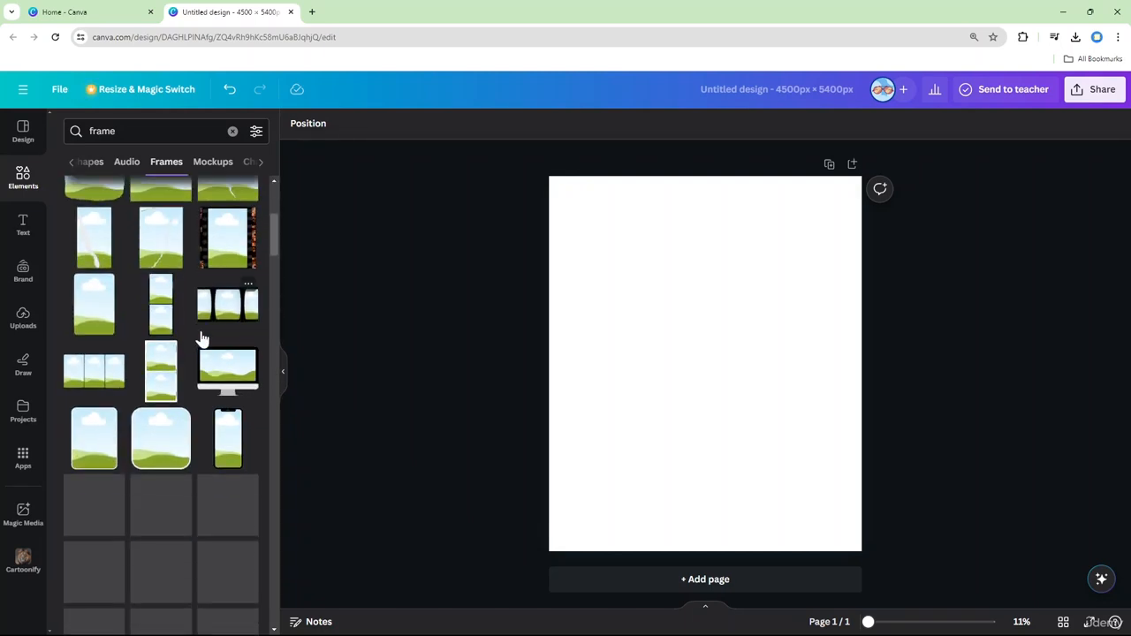
{"action": "scroll", "coordinate": [203, 340], "scroll_direction": "down", "scroll_amount": 3}
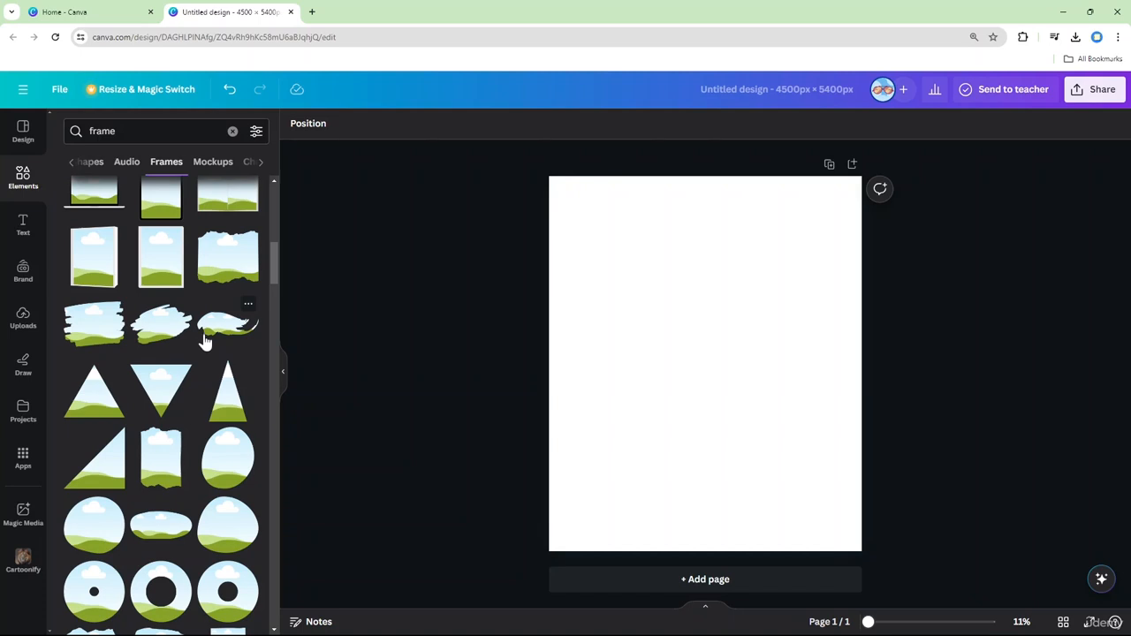
{"action": "scroll", "coordinate": [203, 340], "scroll_direction": "down", "scroll_amount": 3}
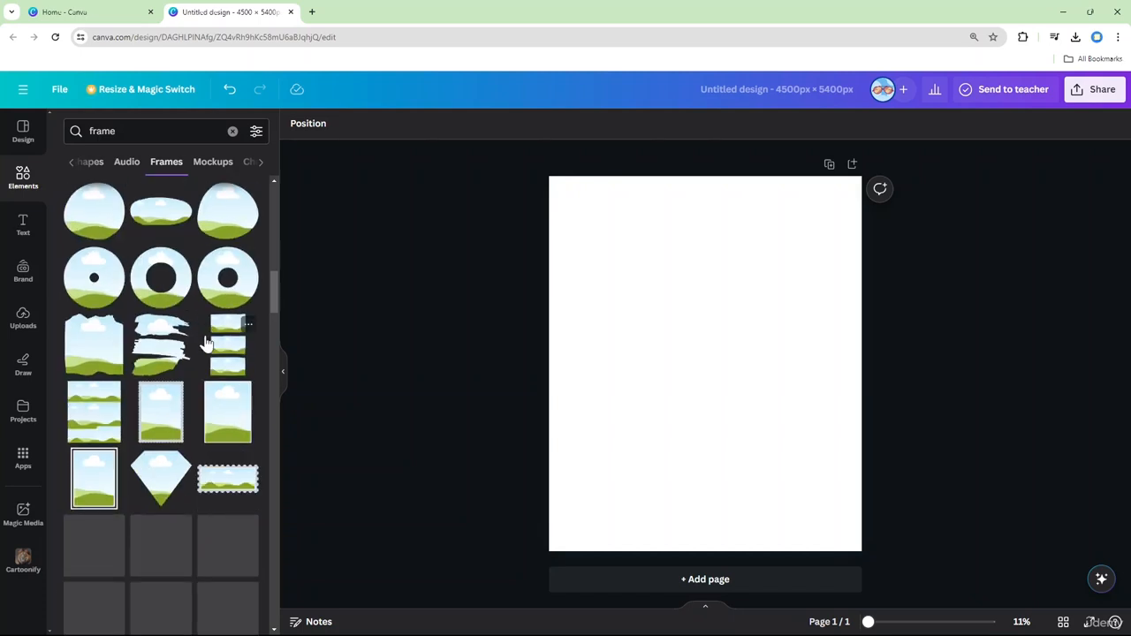
{"action": "left_click", "coordinate": [71, 165]}
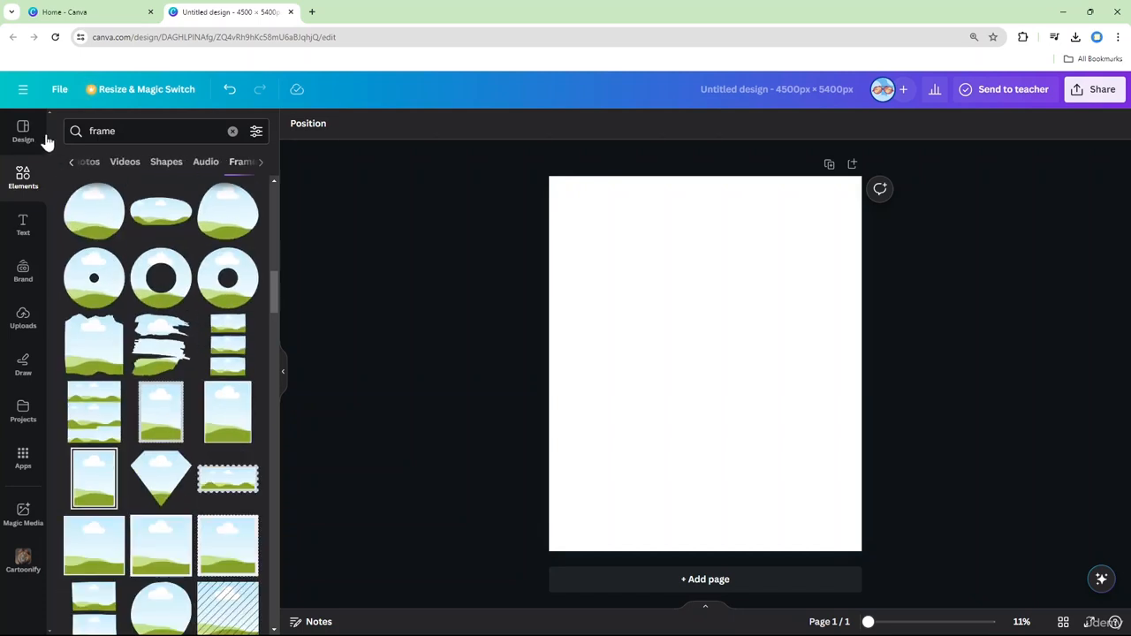
Clear the element search and add the recently used four-lobed frame to the page
{"action": "left_click", "coordinate": [233, 131]}
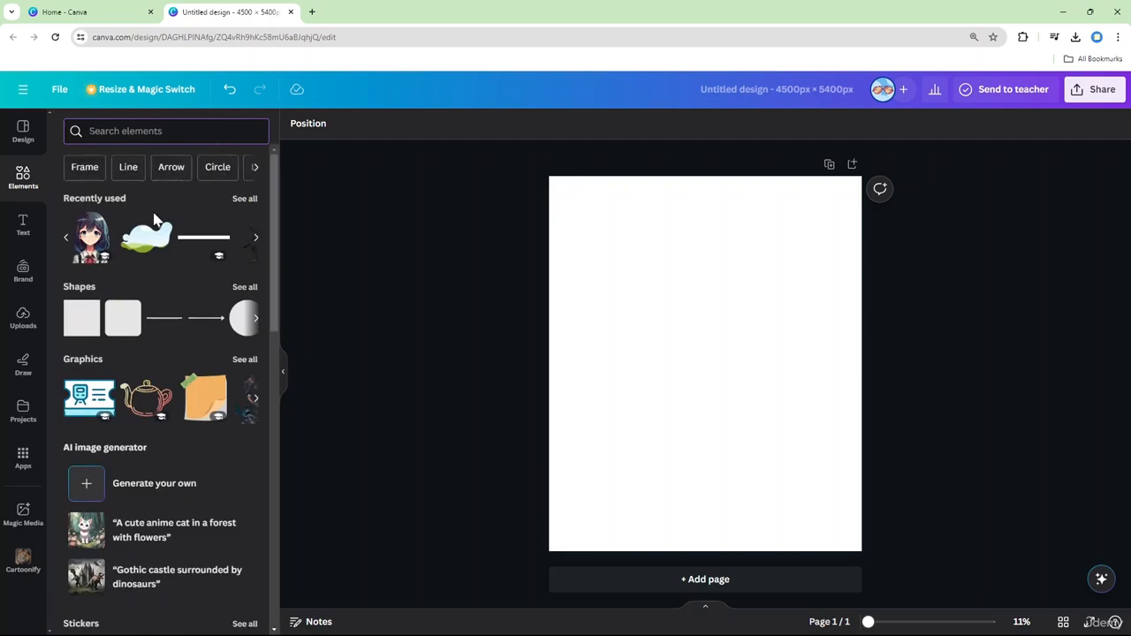
{"action": "left_click", "coordinate": [255, 237]}
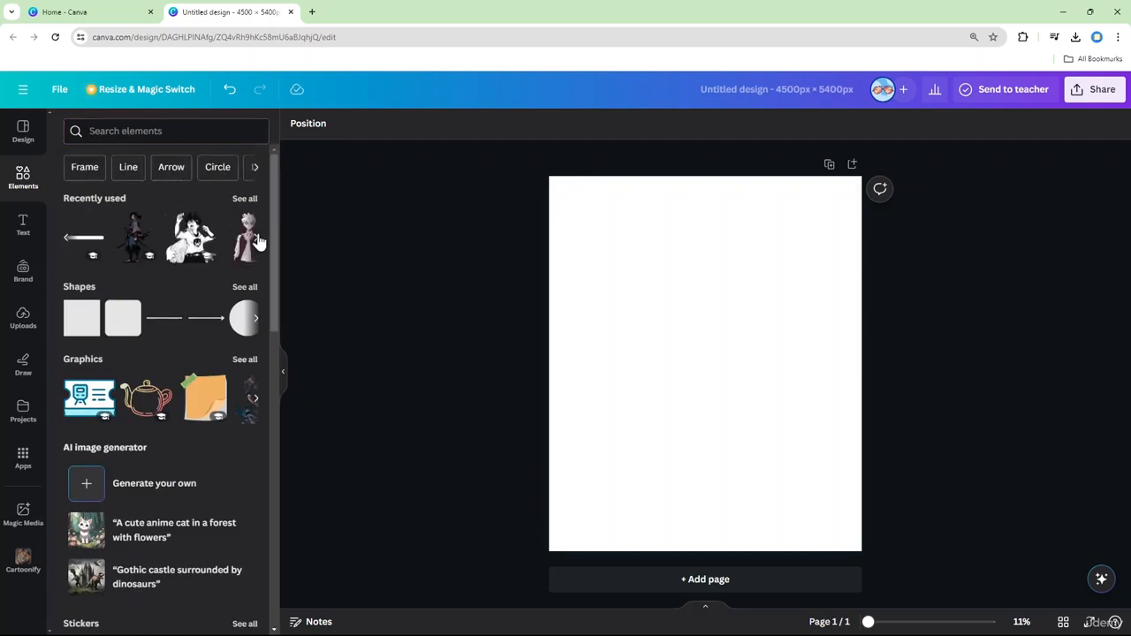
{"action": "left_click", "coordinate": [64, 242]}
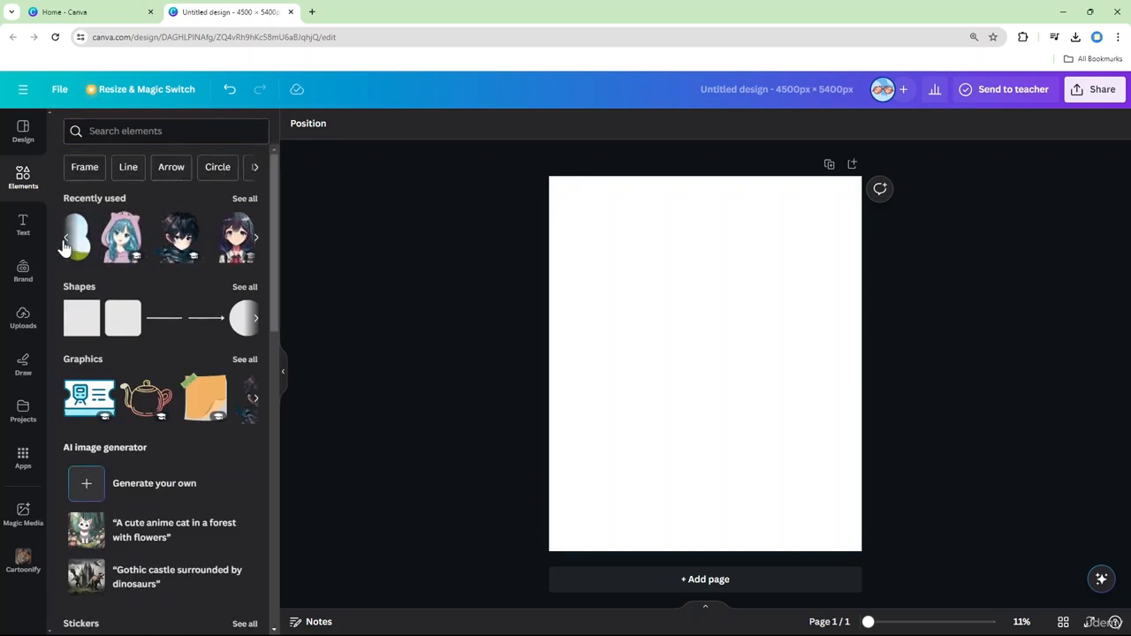
{"action": "left_click", "coordinate": [88, 237]}
Enlarge the four-lobed frame, move it to the middle of the page and overlap a duplicate slightly below it
{"action": "left_click_drag", "start_coordinate": [733, 321], "coordinate": [692, 265]}
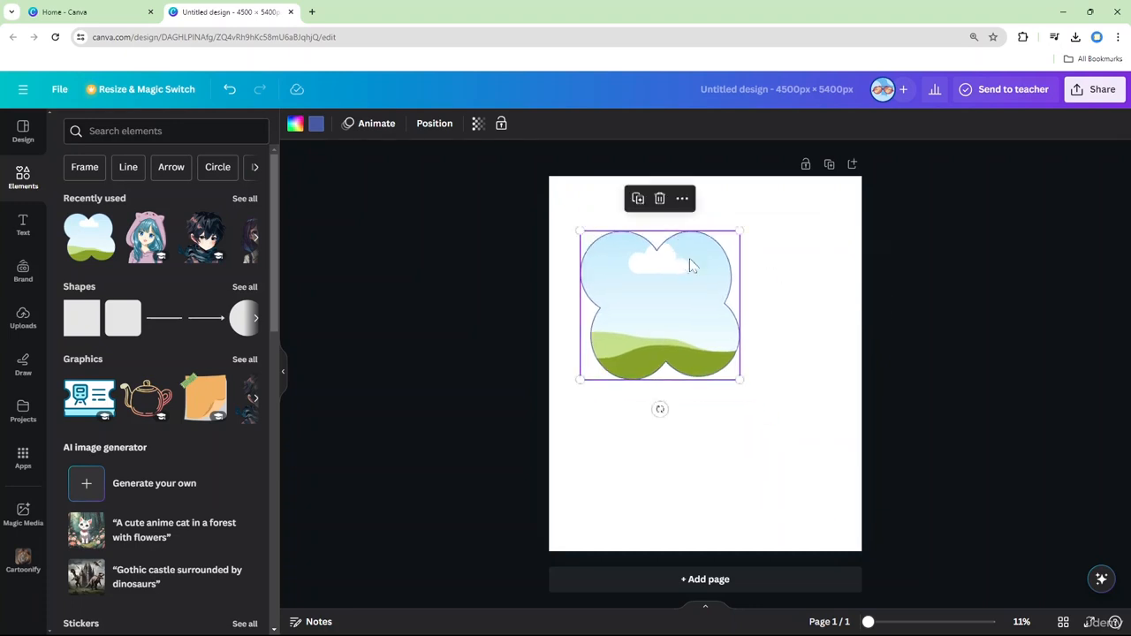
{"action": "left_click_drag", "start_coordinate": [581, 233], "coordinate": [551, 202]}
{"action": "left_click_drag", "start_coordinate": [629, 262], "coordinate": [712, 362]}
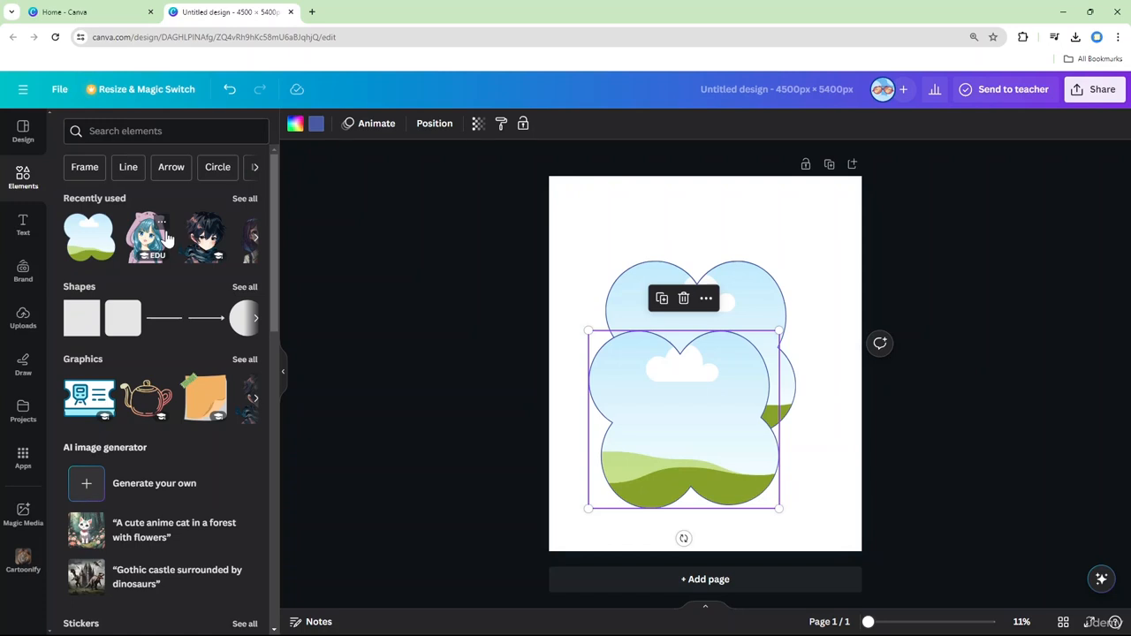
Search the elements library for "anime"
{"action": "left_click", "coordinate": [21, 180]}
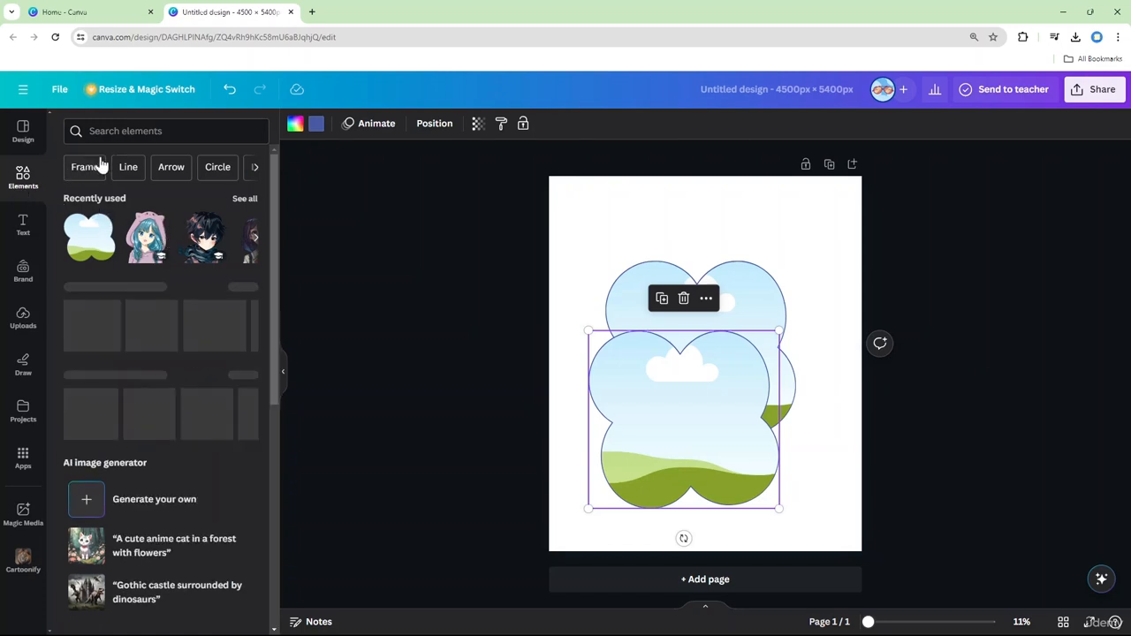
{"action": "left_click", "coordinate": [140, 138]}
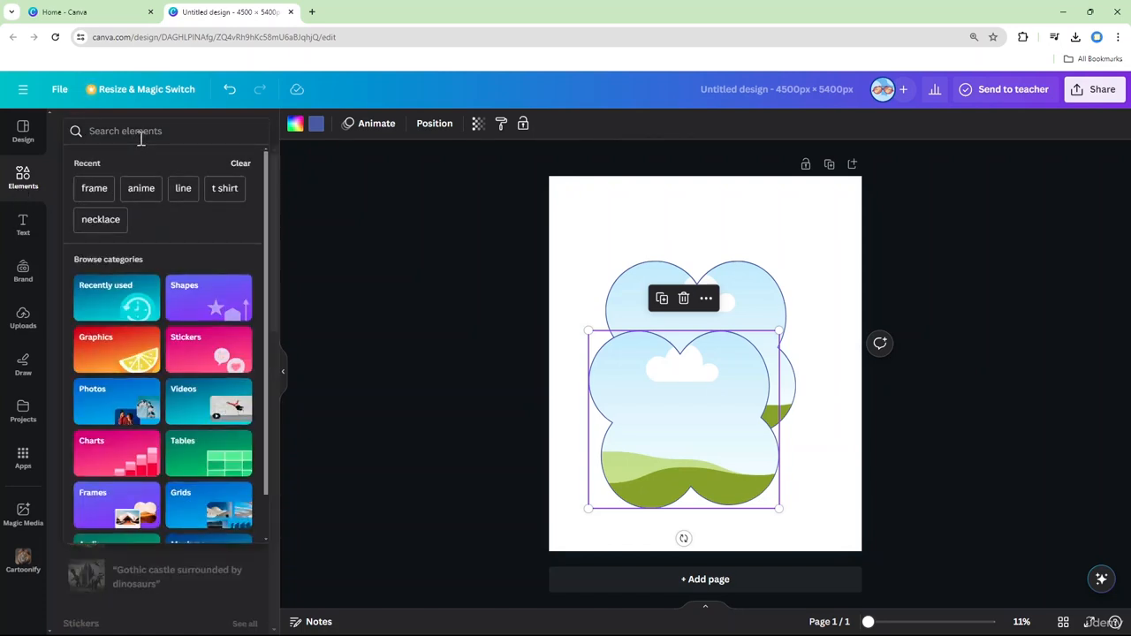
{"action": "type", "text": "BU"}
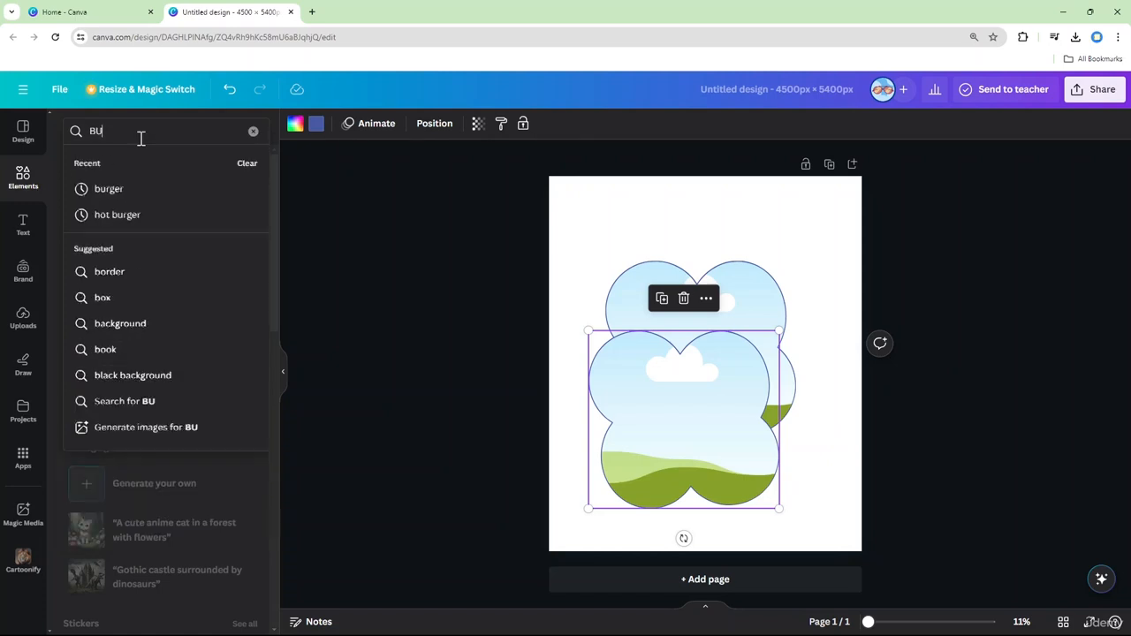
{"action": "type", "text": "=="}
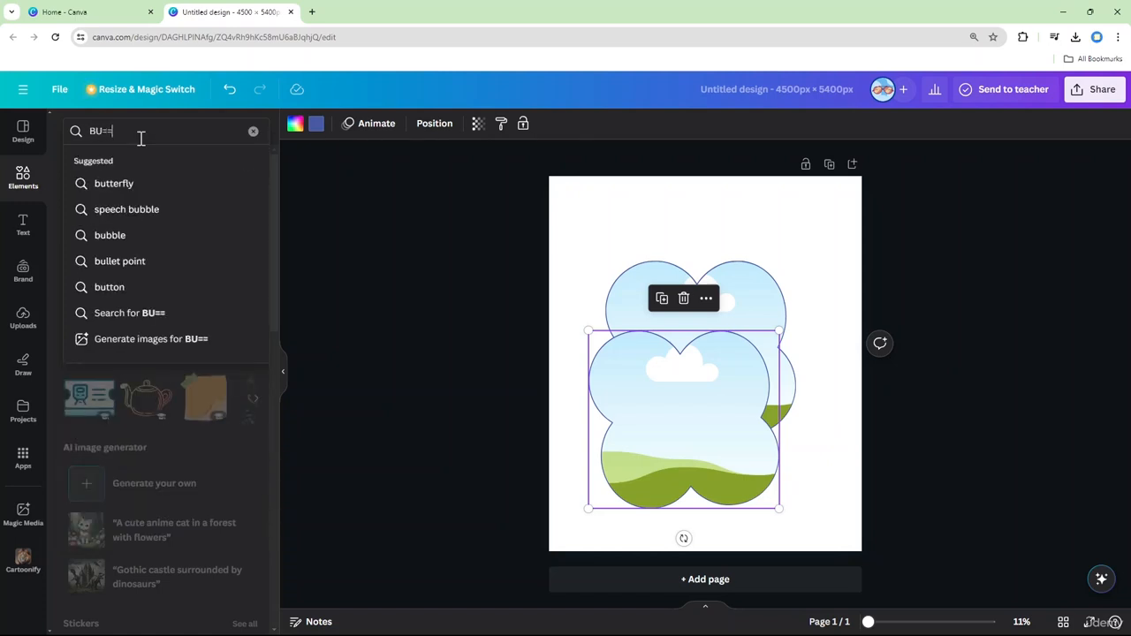
{"action": "key", "text": "BackSpace"}
{"action": "key", "text": "BackSpace"}
{"action": "key", "text": "BackSpace"}
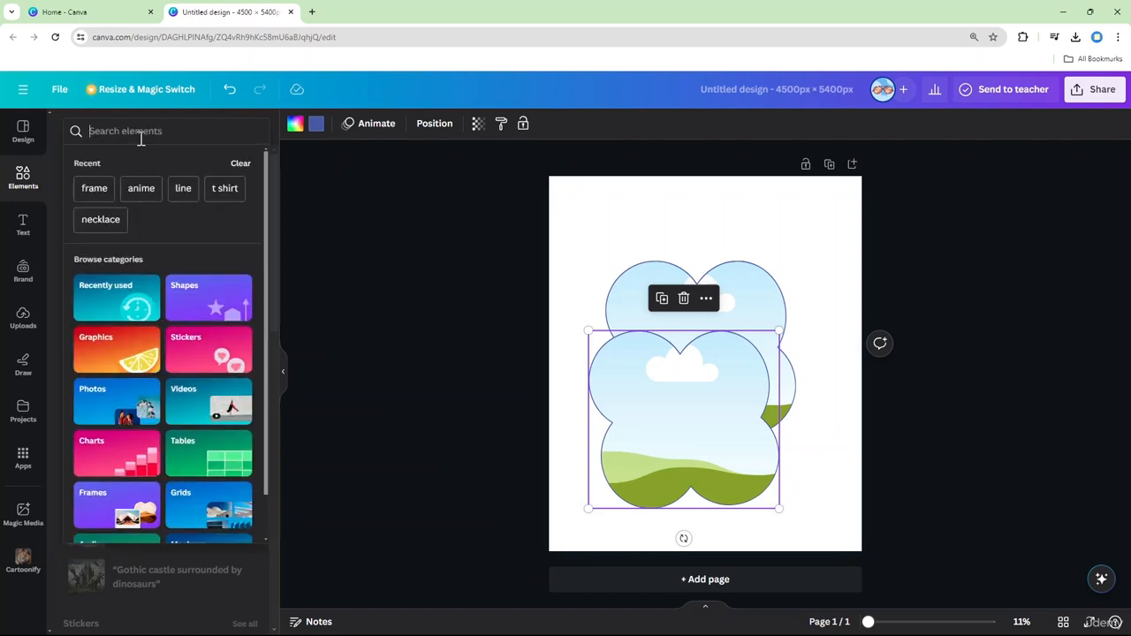
{"action": "type", "text": "ani"}
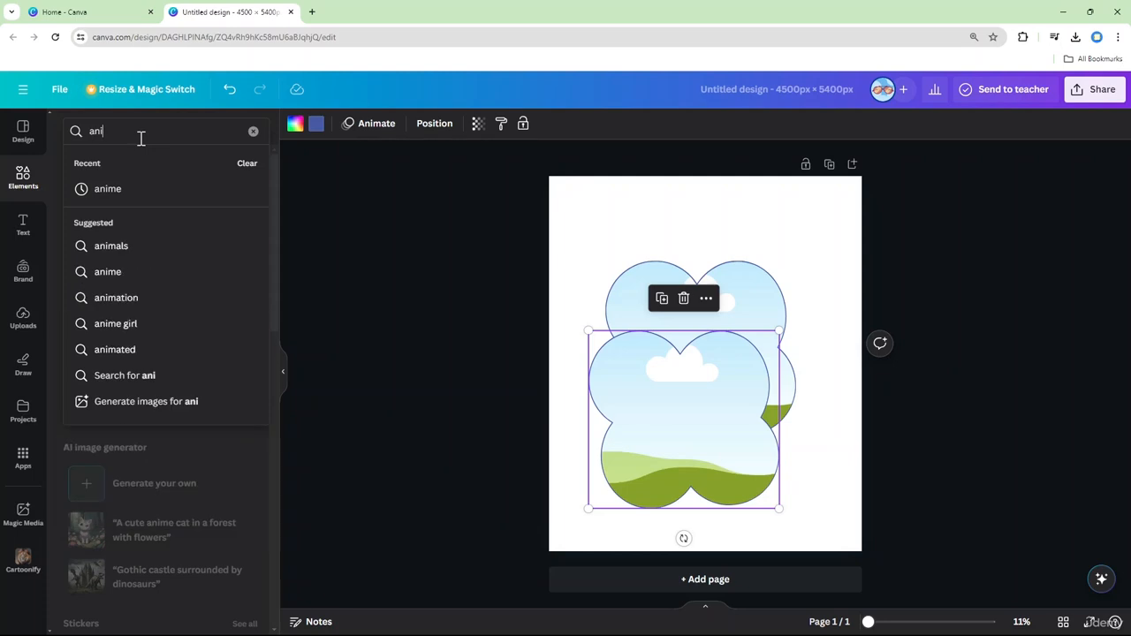
{"action": "key", "text": "Down"}
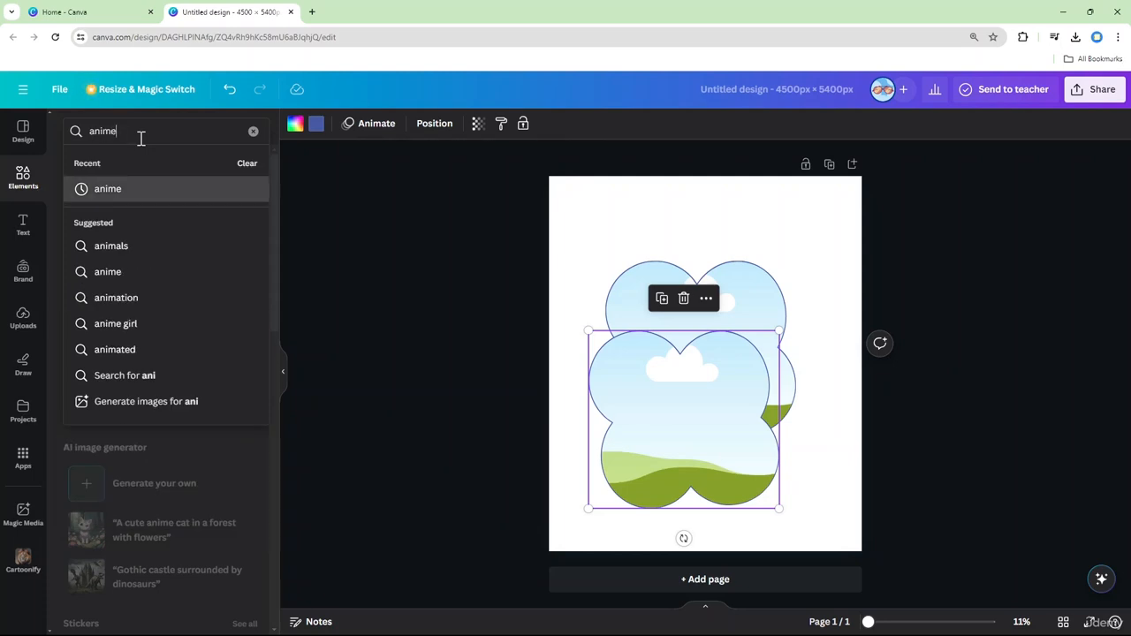
{"action": "key", "text": "Return"}
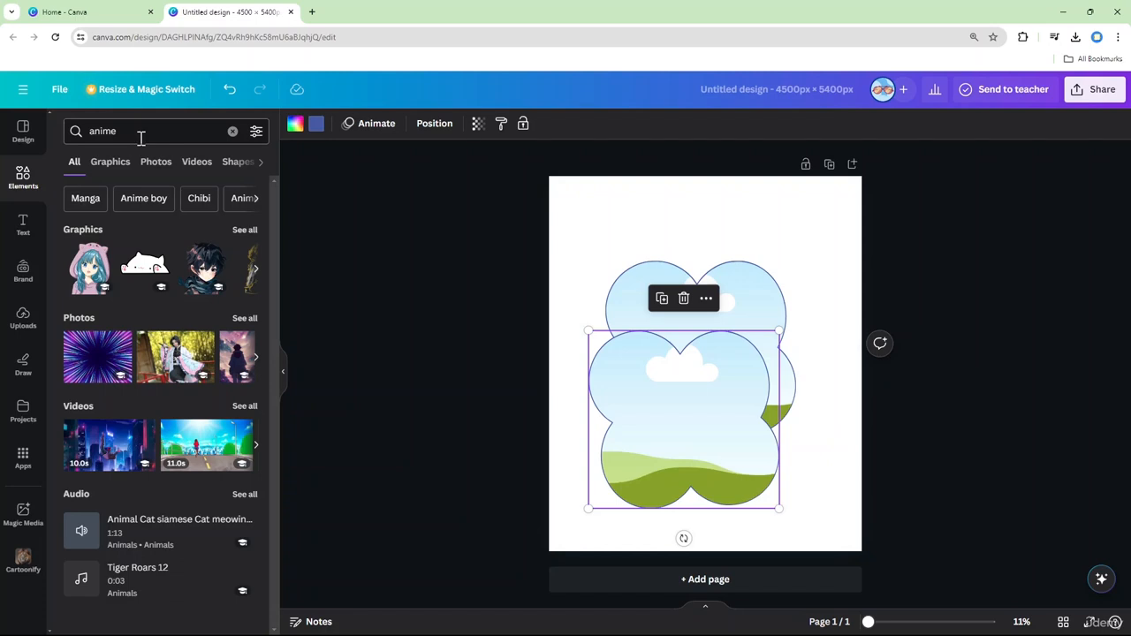
Place the blue-haired anime girl graphic inside the front four-lobed frame and shift that frame slightly up and to the right
{"action": "left_click", "coordinate": [91, 256]}
{"action": "left_click_drag", "start_coordinate": [795, 310], "coordinate": [658, 362]}
{"action": "left_click_drag", "start_coordinate": [730, 388], "coordinate": [739, 378]}
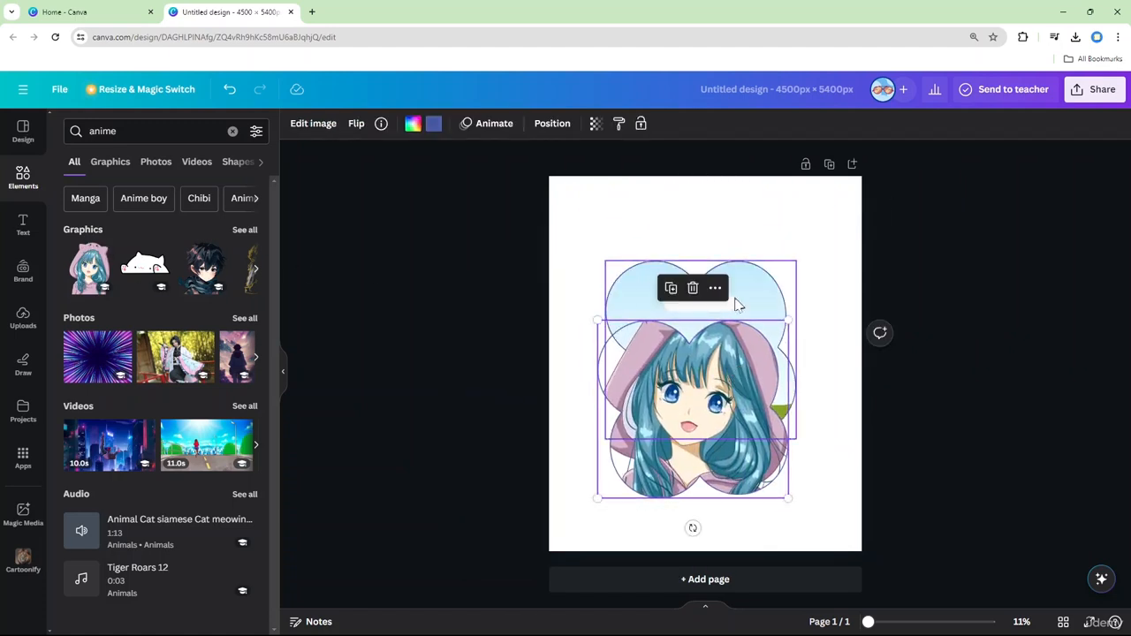
Recolour the outline of the back four-lobed frame with the light blue photo colour taken from the anime graphic
{"action": "left_click", "coordinate": [735, 302]}
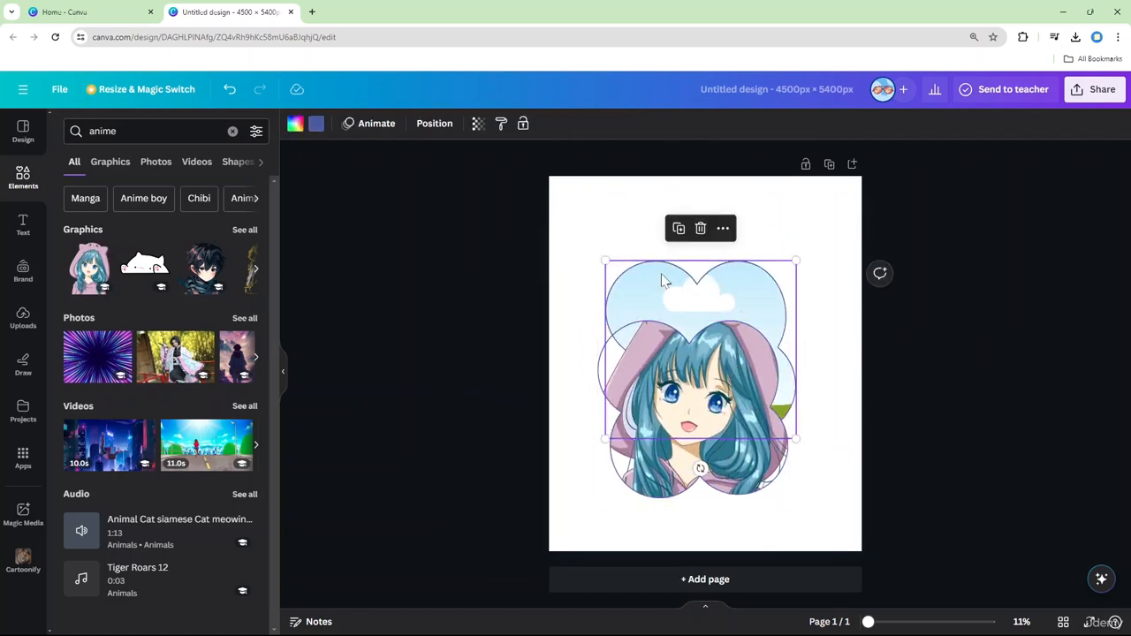
{"action": "left_click", "coordinate": [316, 125]}
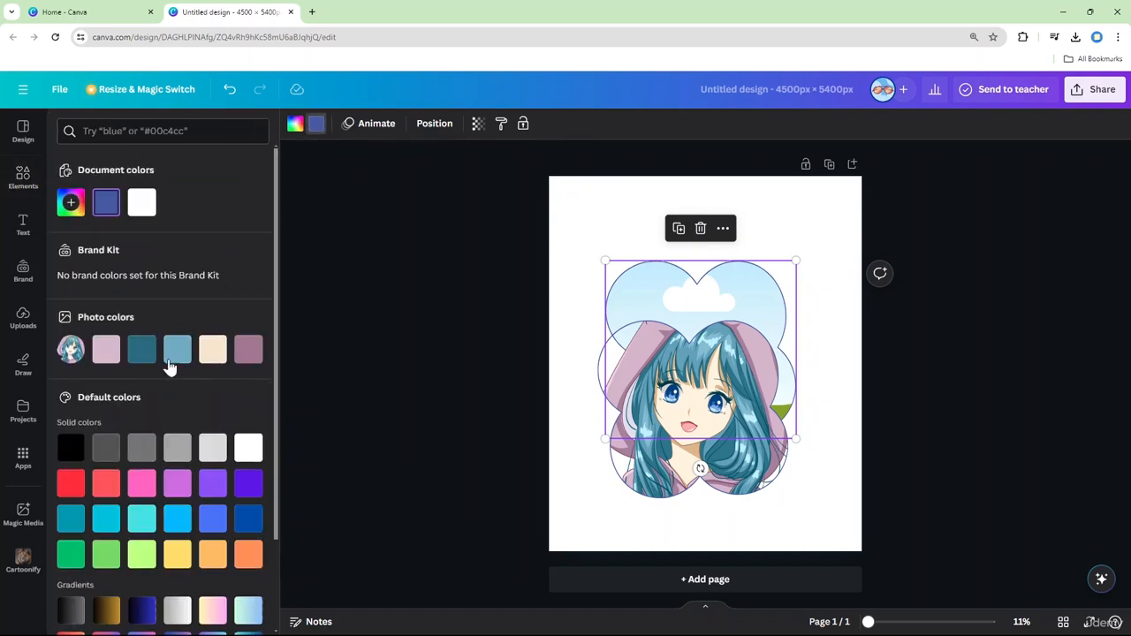
{"action": "left_click", "coordinate": [182, 354]}
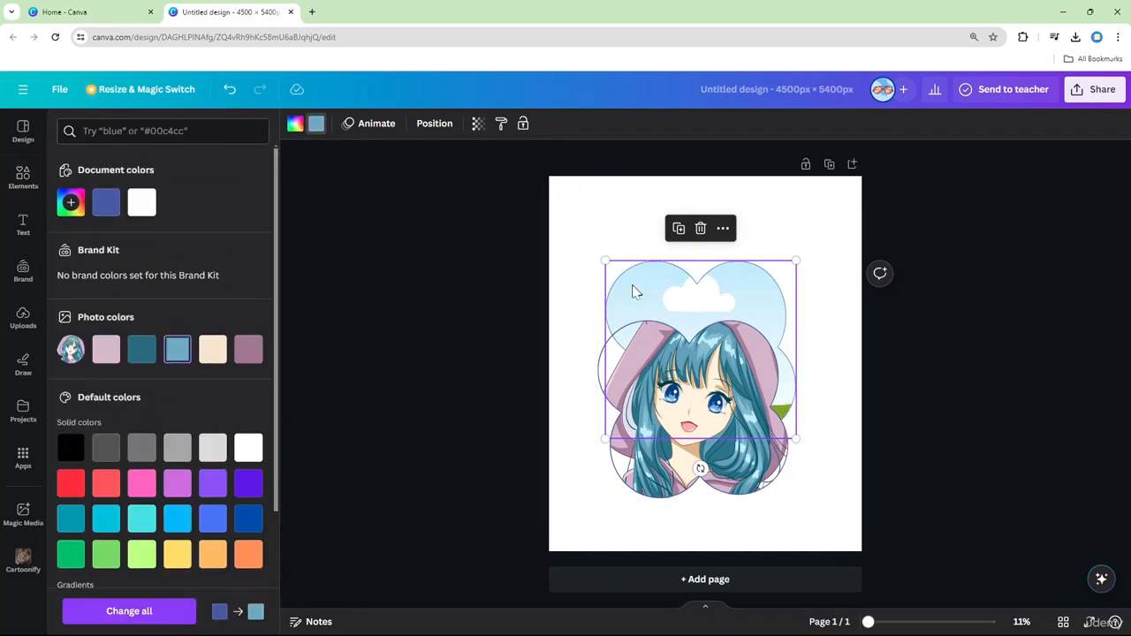
Enlarge the back frame and move both frames to the upper left of the page, with the anime girl on top
{"action": "left_click_drag", "start_coordinate": [601, 259], "coordinate": [575, 214]}
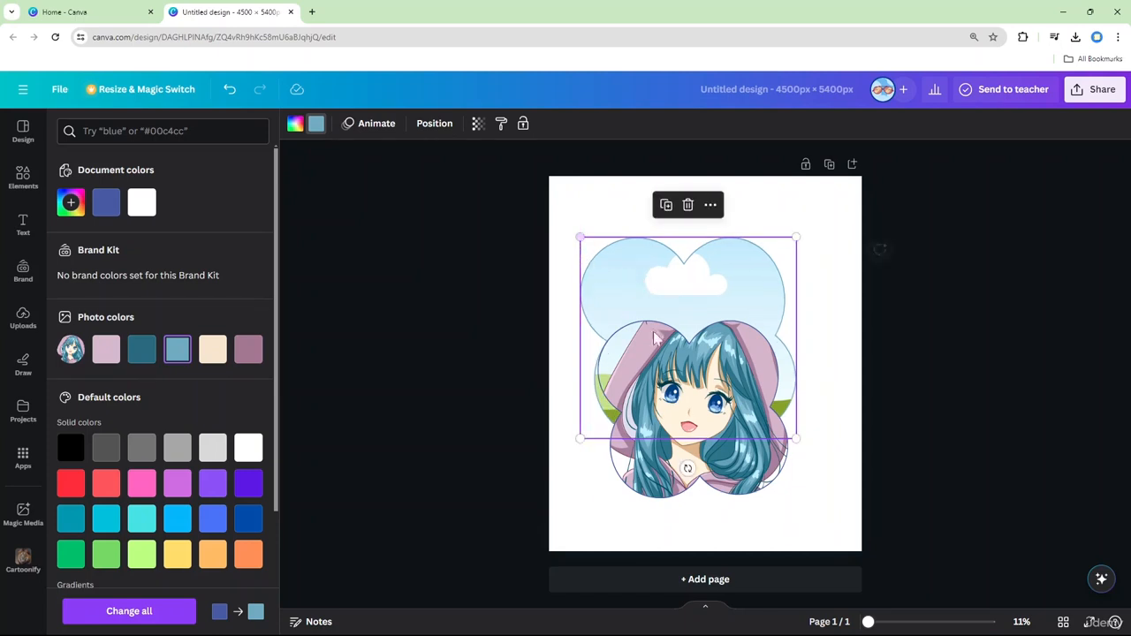
{"action": "left_click_drag", "start_coordinate": [704, 367], "coordinate": [689, 340]}
{"action": "left_click_drag", "start_coordinate": [781, 470], "coordinate": [754, 356]}
Try grey and violet fills on the back frame, then fill it with the mauve photo colour
{"action": "left_click", "coordinate": [771, 356]}
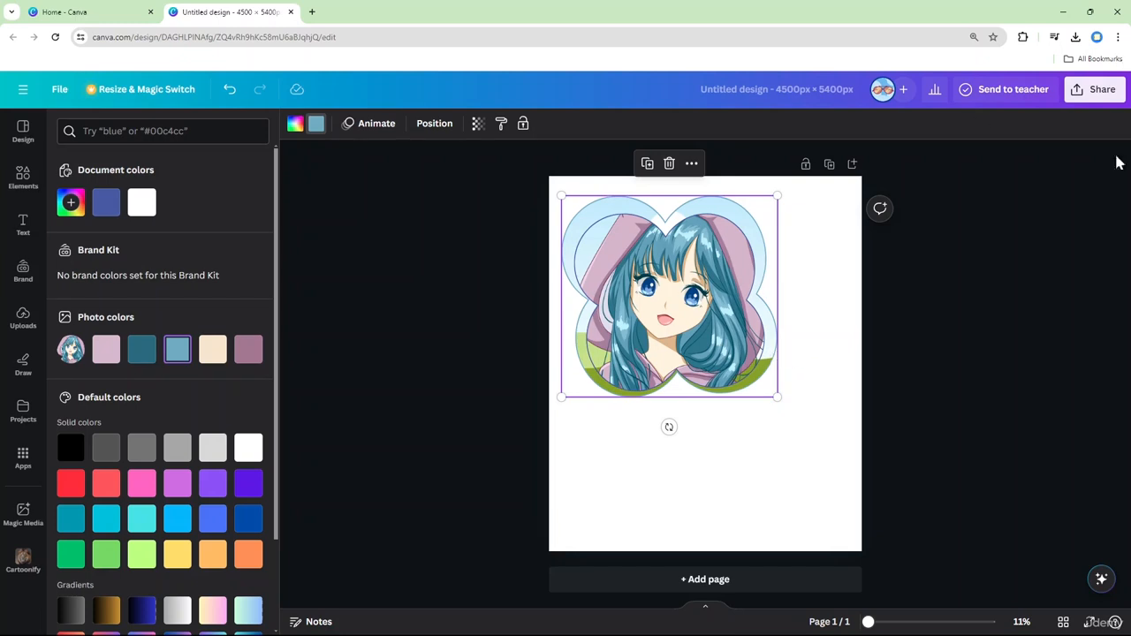
{"action": "left_click", "coordinate": [305, 127]}
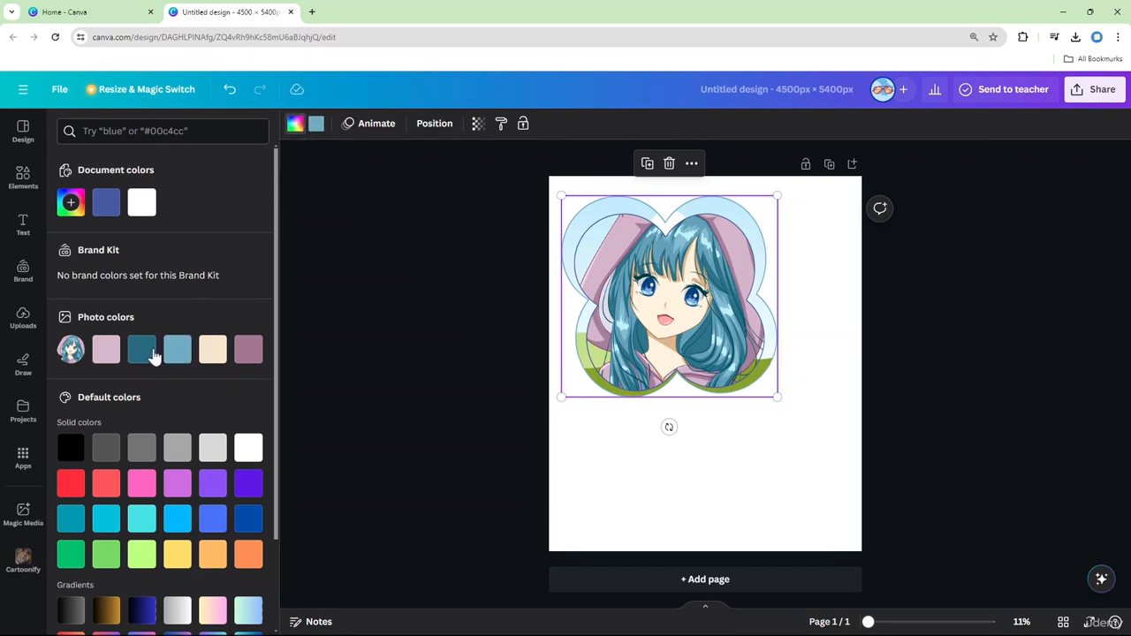
{"action": "left_click", "coordinate": [146, 449]}
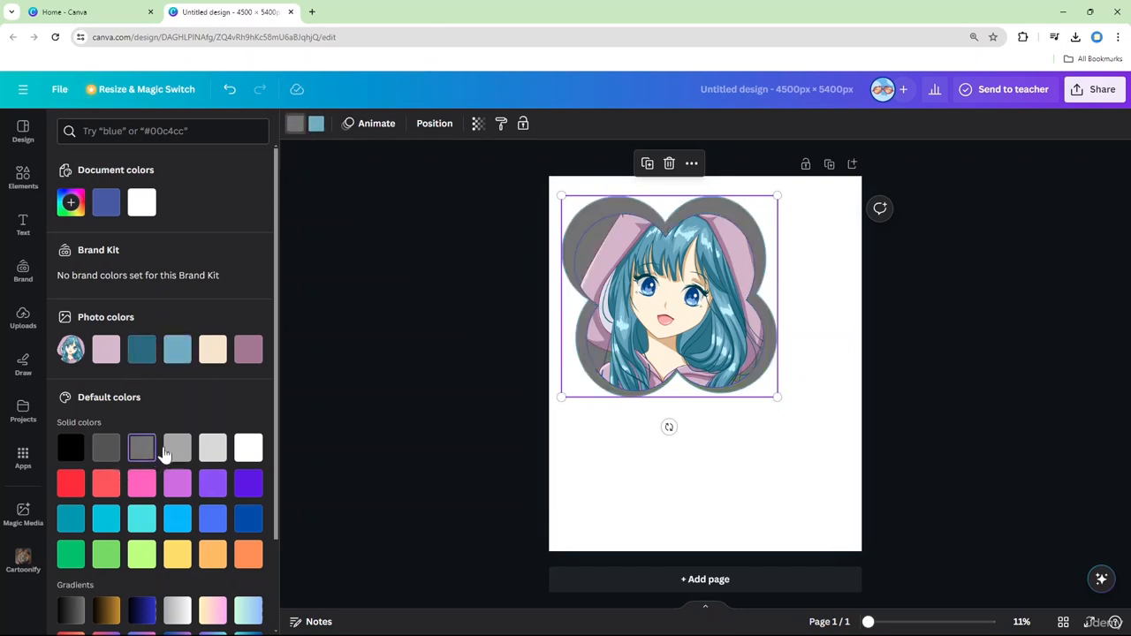
{"action": "left_click", "coordinate": [212, 482]}
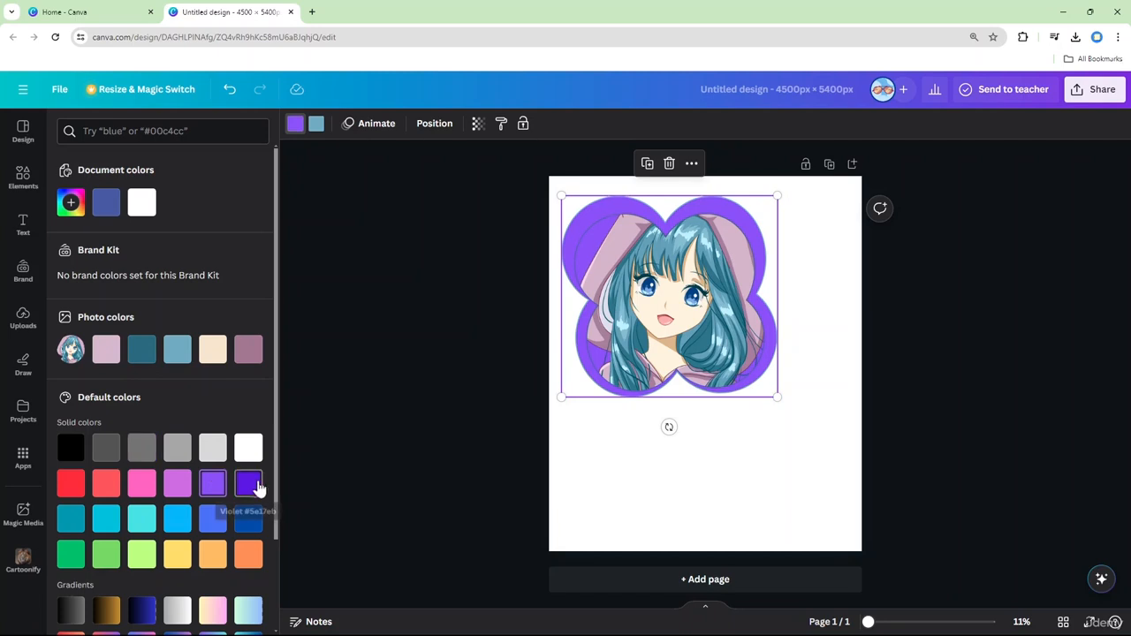
{"action": "left_click", "coordinate": [248, 352]}
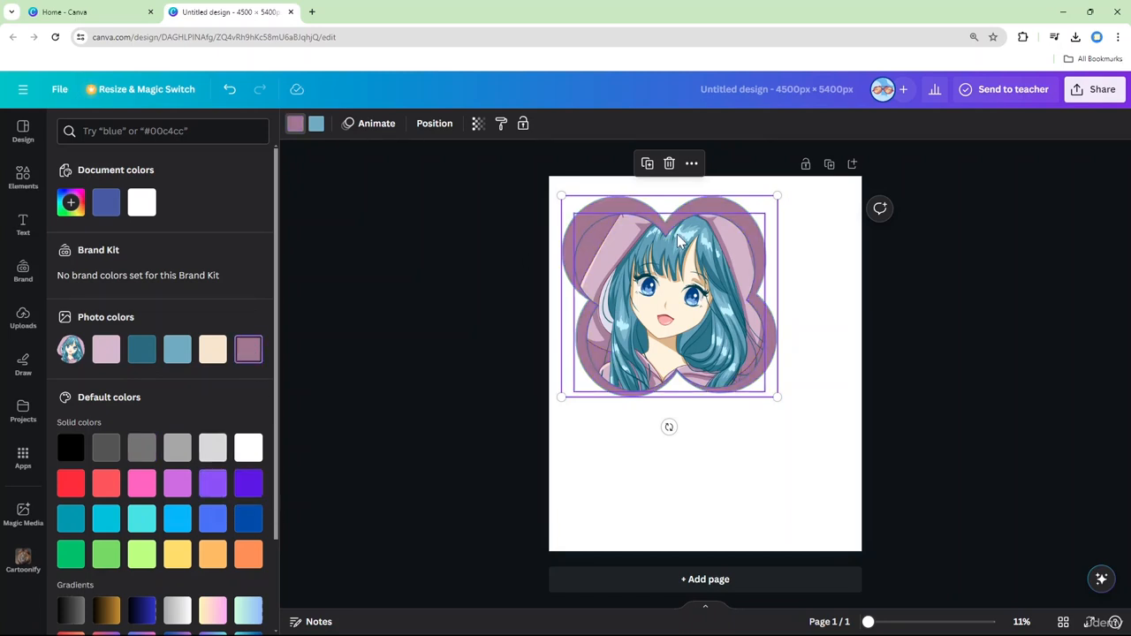
Shrink the mauve back frame slightly and centre the anime girl frame over it to form a narrow, even border
{"action": "left_click_drag", "start_coordinate": [669, 250], "coordinate": [665, 249]}
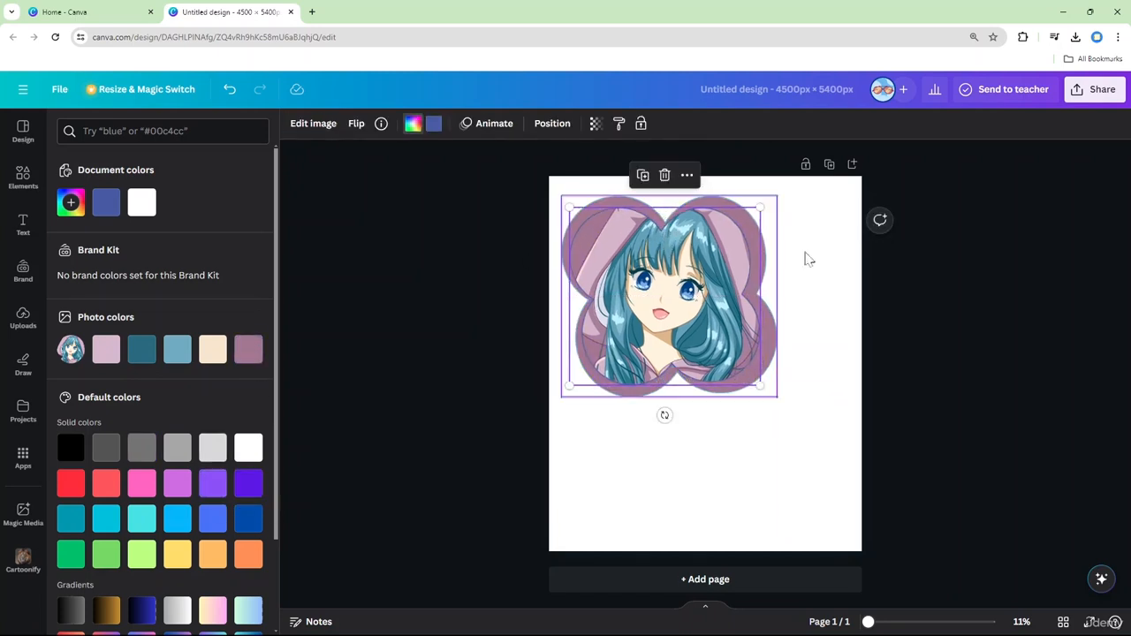
{"action": "left_click", "coordinate": [840, 262]}
{"action": "left_click", "coordinate": [733, 287]}
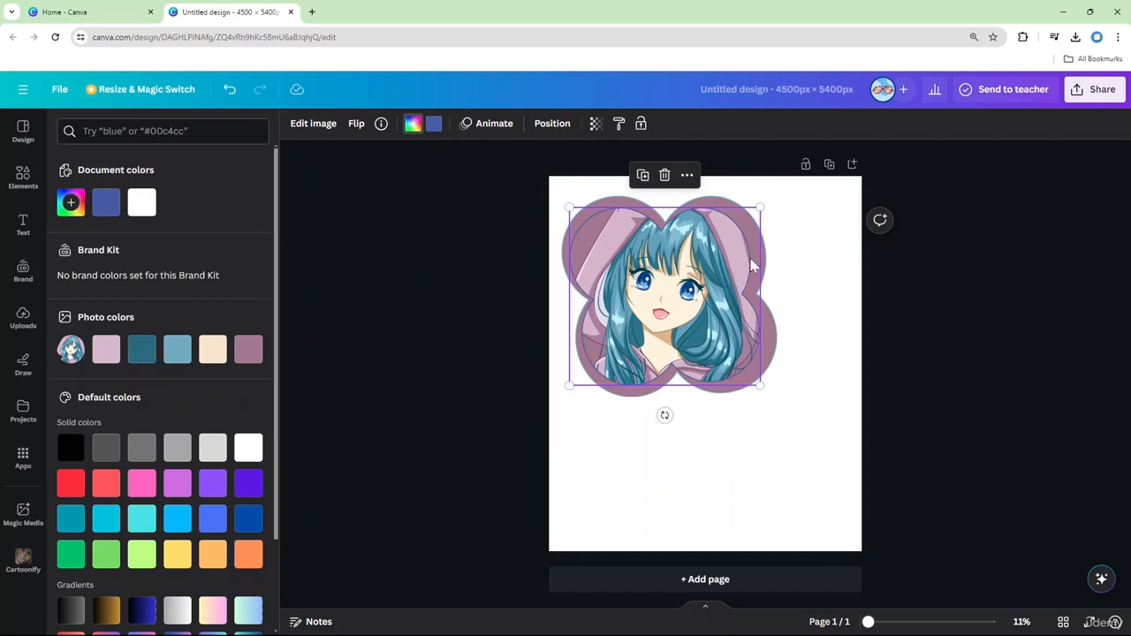
{"action": "left_click", "coordinate": [762, 257]}
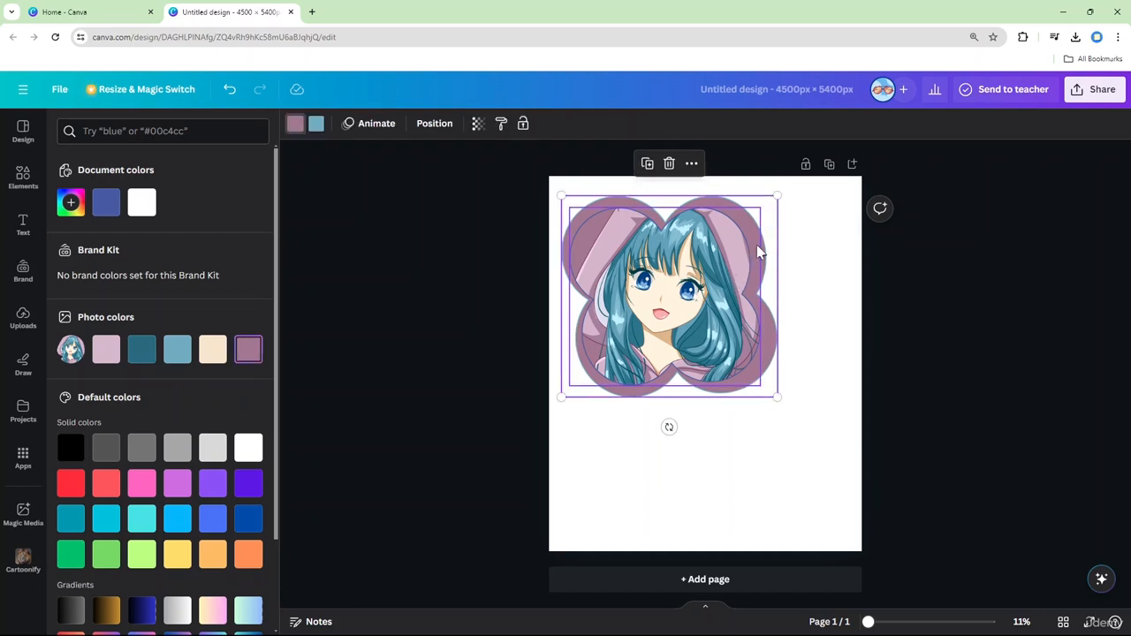
{"action": "left_click", "coordinate": [727, 250]}
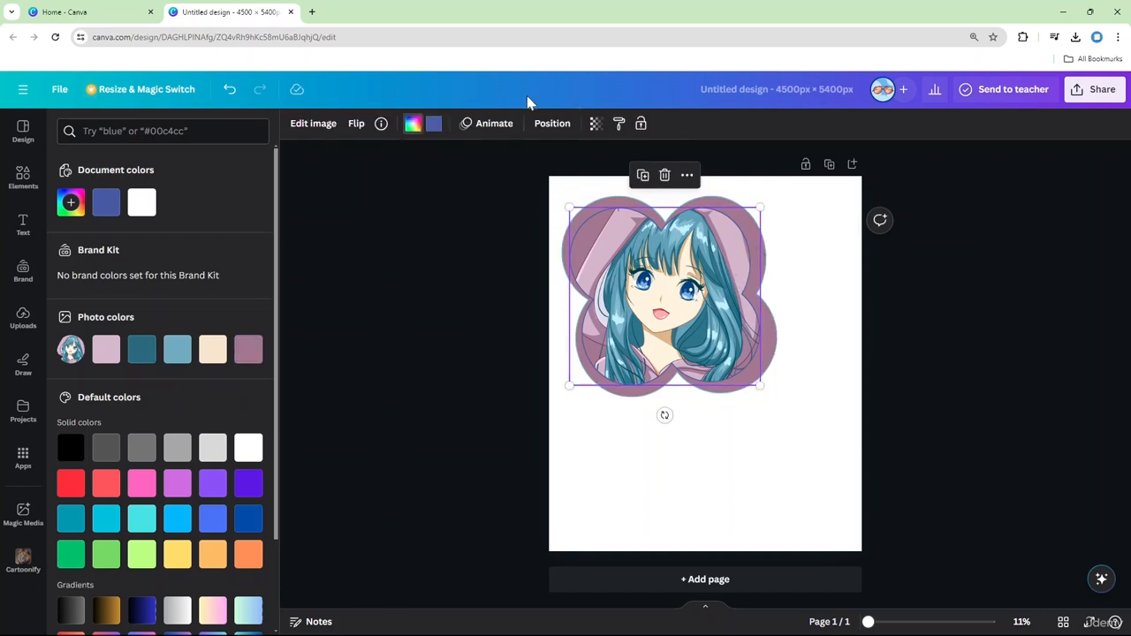
{"action": "left_click", "coordinate": [320, 124]}
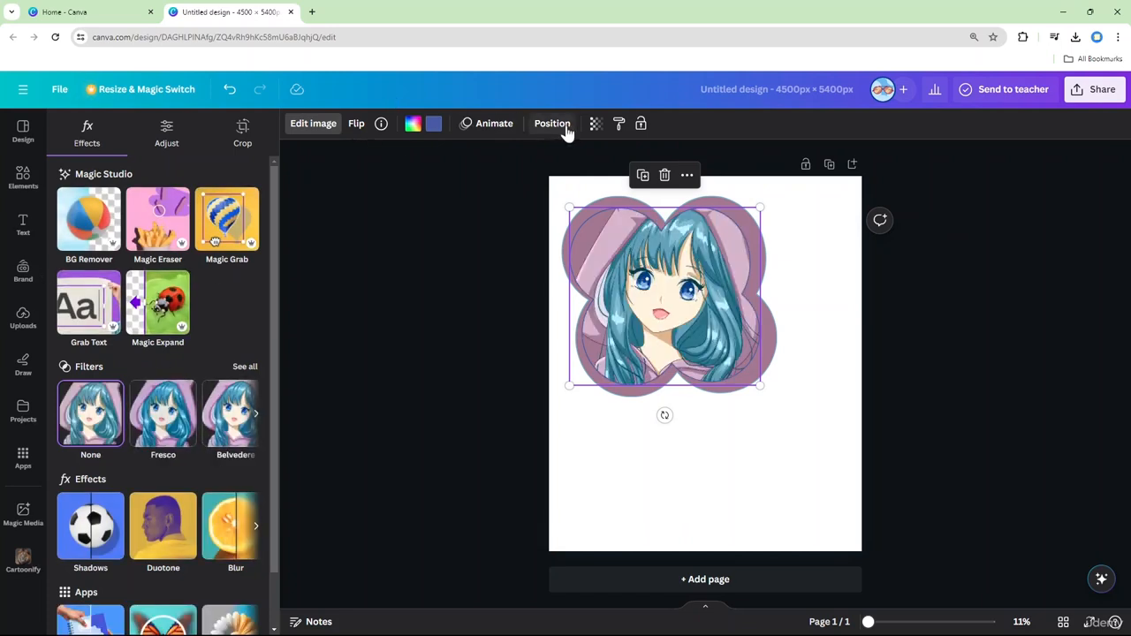
{"action": "left_click", "coordinate": [772, 372]}
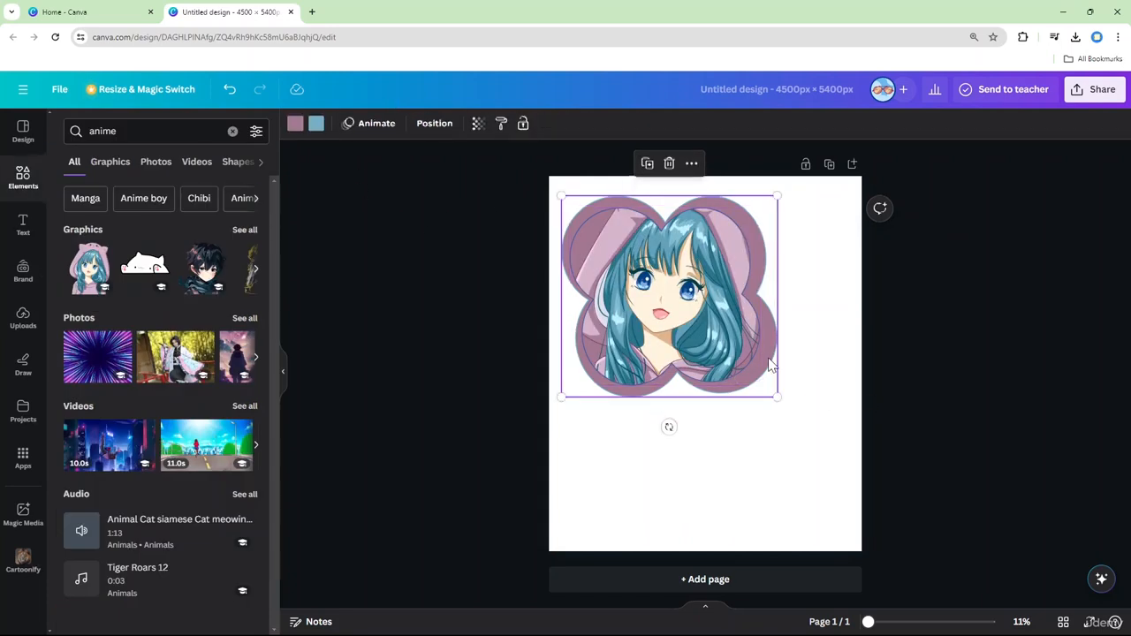
{"action": "left_click_drag", "start_coordinate": [775, 197], "coordinate": [765, 207]}
{"action": "left_click_drag", "start_coordinate": [745, 377], "coordinate": [743, 384]}
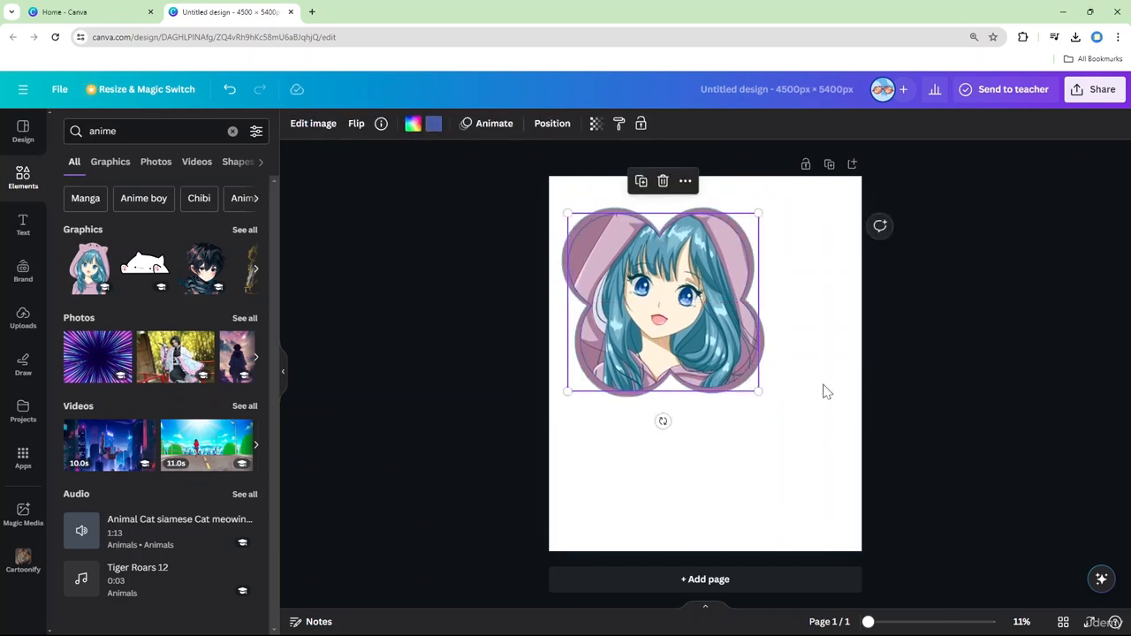
Group the anime girl frame with the mauve back frame
{"action": "left_click", "coordinate": [576, 194]}
{"action": "left_click_drag", "start_coordinate": [557, 182], "coordinate": [778, 404]}
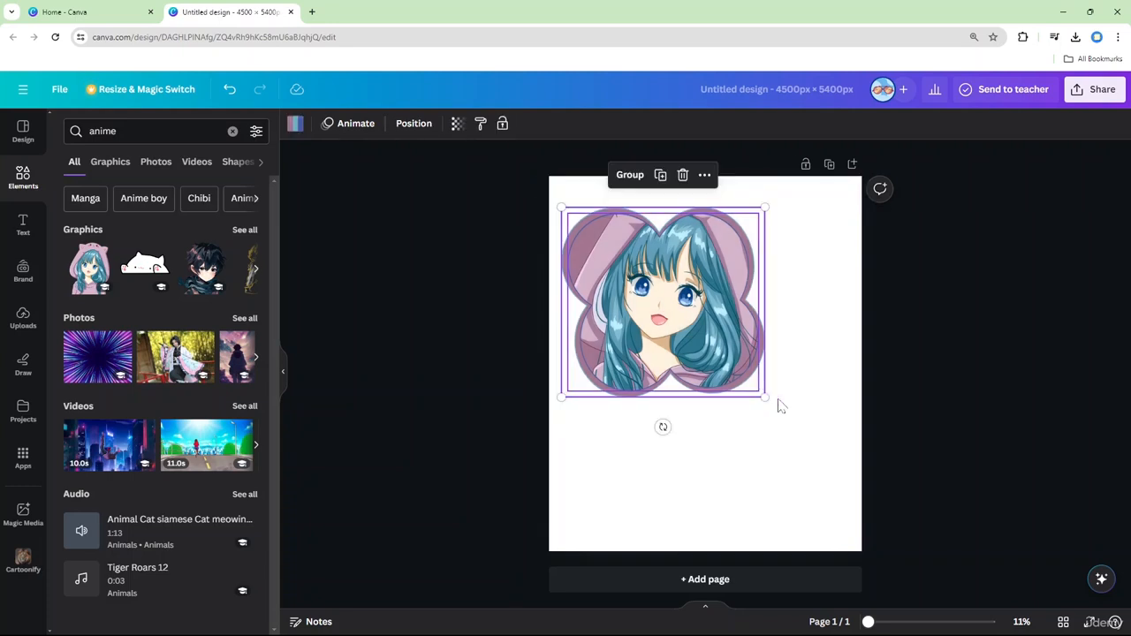
{"action": "right_click", "coordinate": [718, 338]}
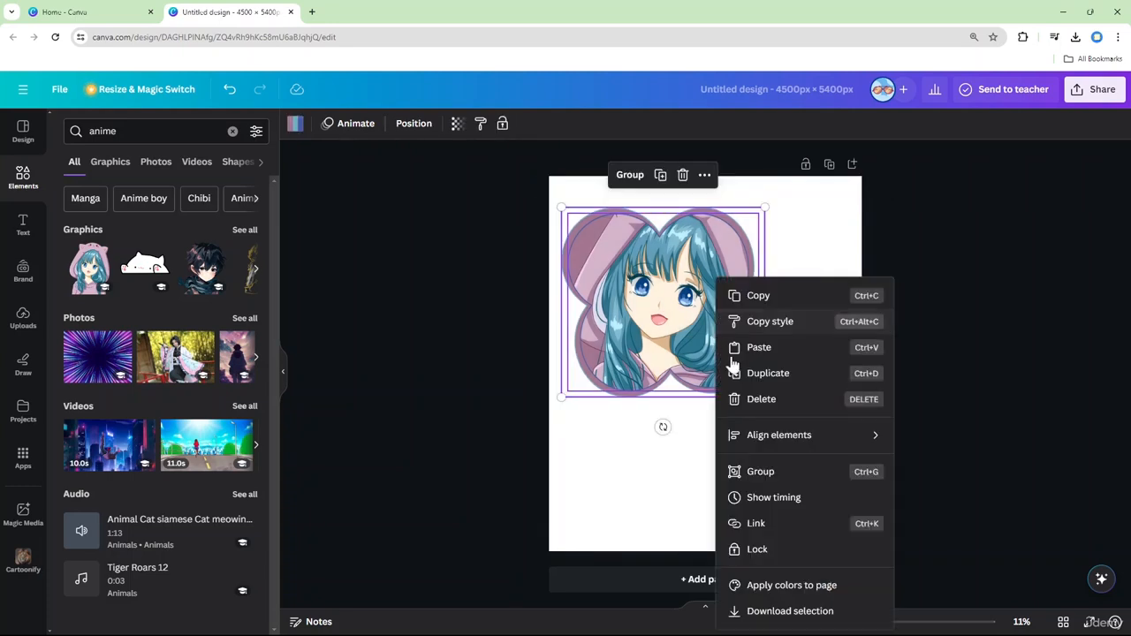
{"action": "left_click", "coordinate": [767, 474]}
{"action": "left_click", "coordinate": [742, 439]}
Move the grouped frames to about the middle of the page
{"action": "left_click_drag", "start_coordinate": [685, 318], "coordinate": [727, 424]}
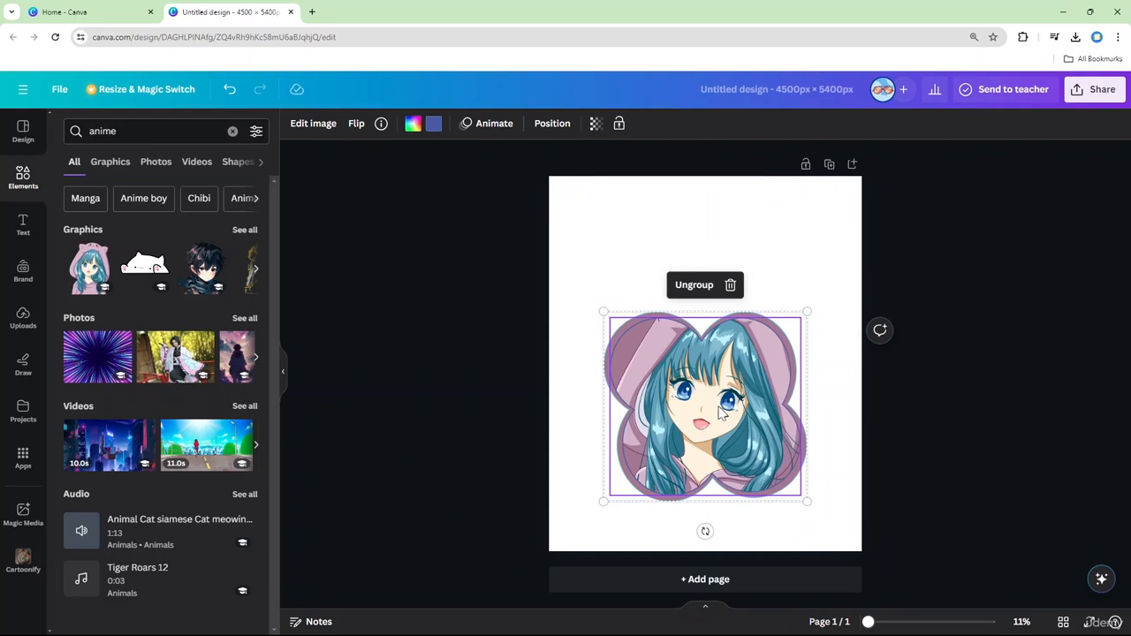
{"action": "left_click_drag", "start_coordinate": [725, 404], "coordinate": [699, 347]}
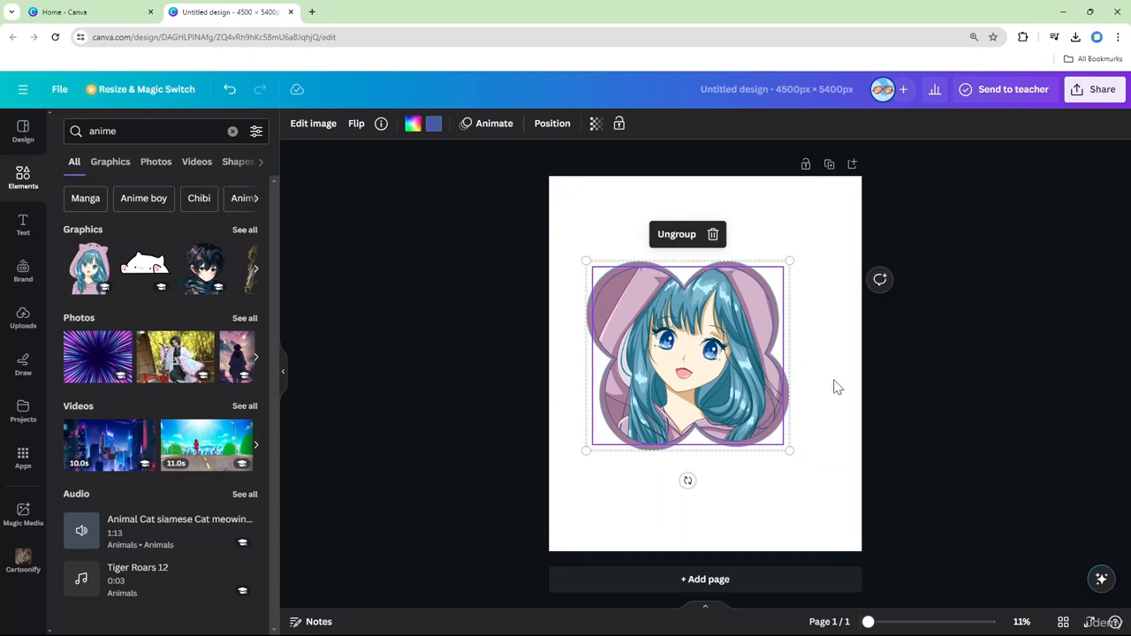
{"action": "left_click", "coordinate": [838, 386]}
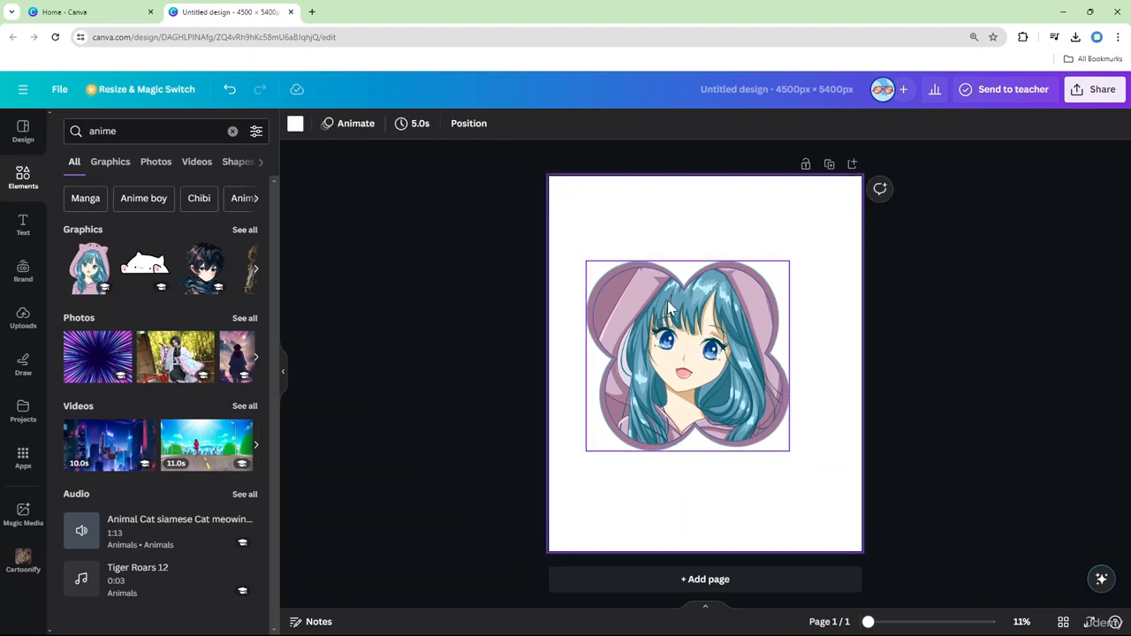
{"action": "left_click", "coordinate": [697, 336]}
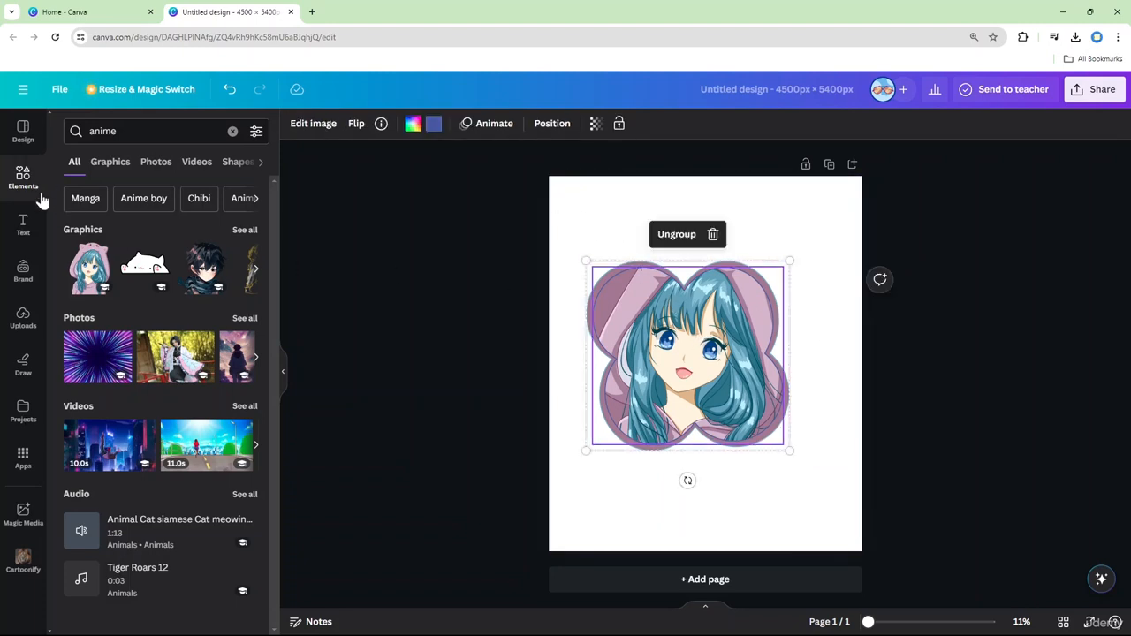
Examine the available default text styles and font combinations in the text library
{"action": "left_click", "coordinate": [23, 226]}
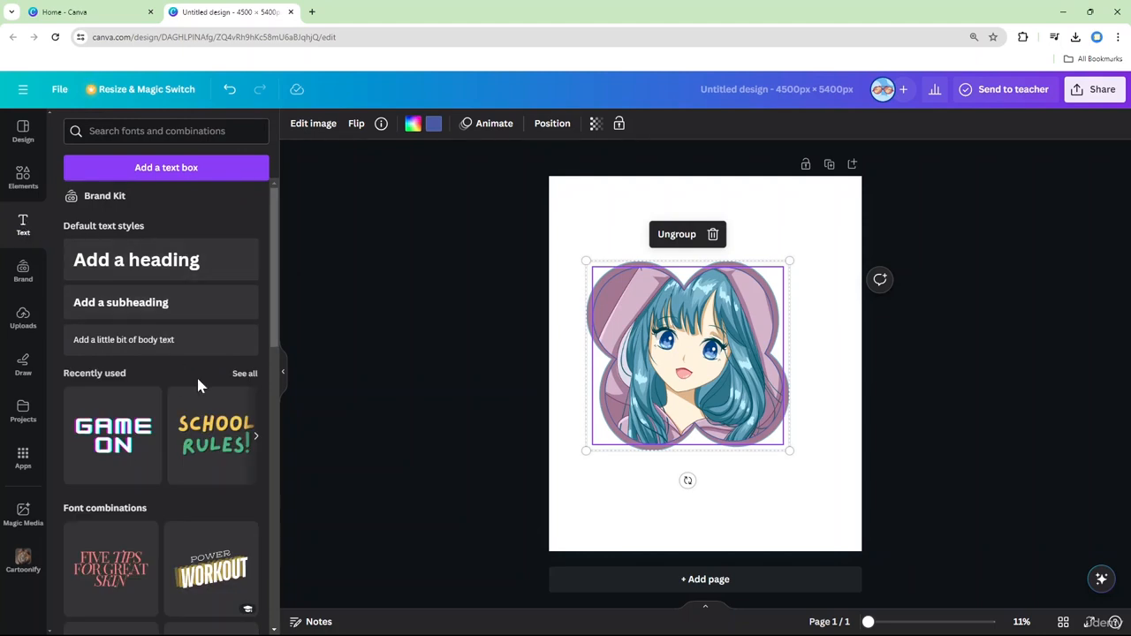
{"action": "scroll", "coordinate": [198, 380], "scroll_direction": "down", "scroll_amount": 4}
{"action": "scroll", "coordinate": [204, 382], "scroll_direction": "down", "scroll_amount": 2}
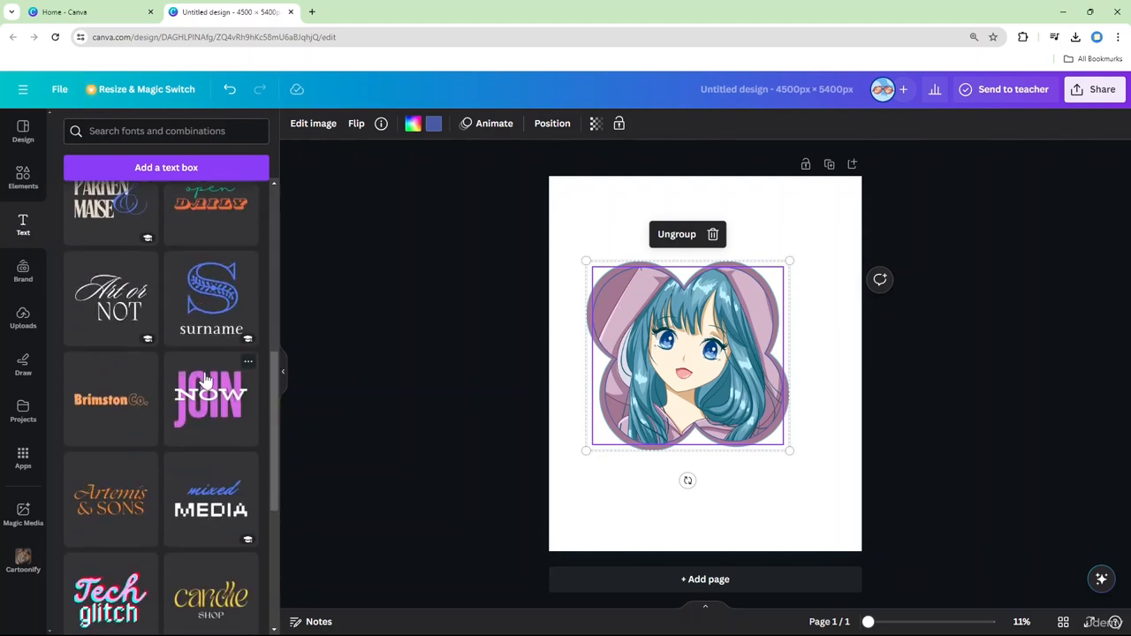
{"action": "scroll", "coordinate": [203, 380], "scroll_direction": "down", "scroll_amount": 5}
{"action": "scroll", "coordinate": [205, 380], "scroll_direction": "down", "scroll_amount": 8}
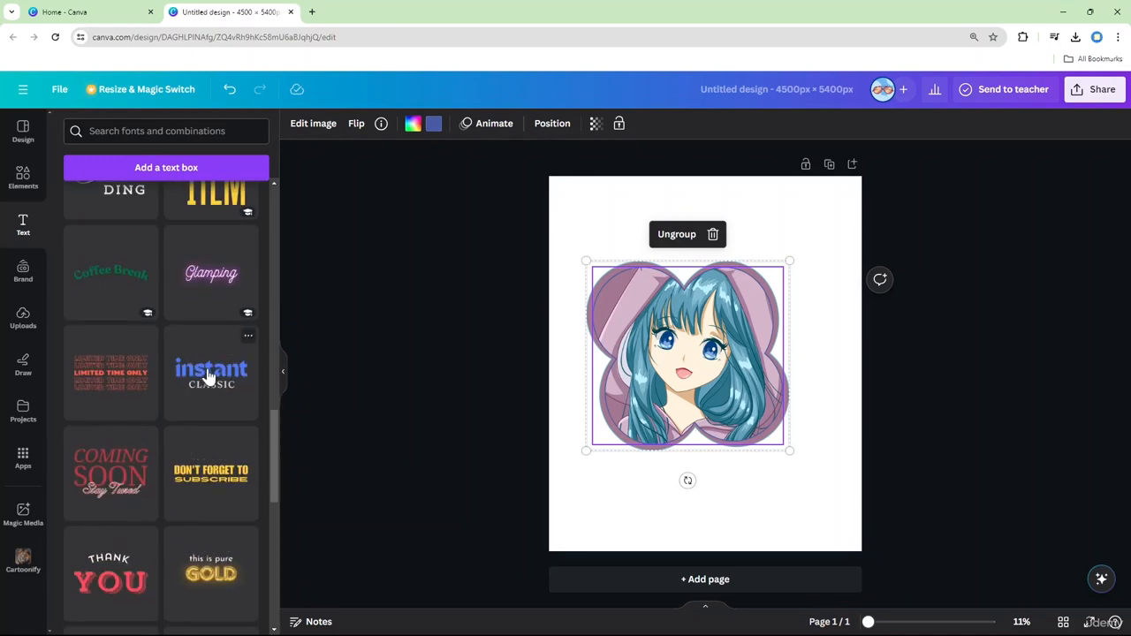
{"action": "scroll", "coordinate": [205, 379], "scroll_direction": "down", "scroll_amount": 3}
{"action": "scroll", "coordinate": [144, 214], "scroll_direction": "up", "scroll_amount": 15}
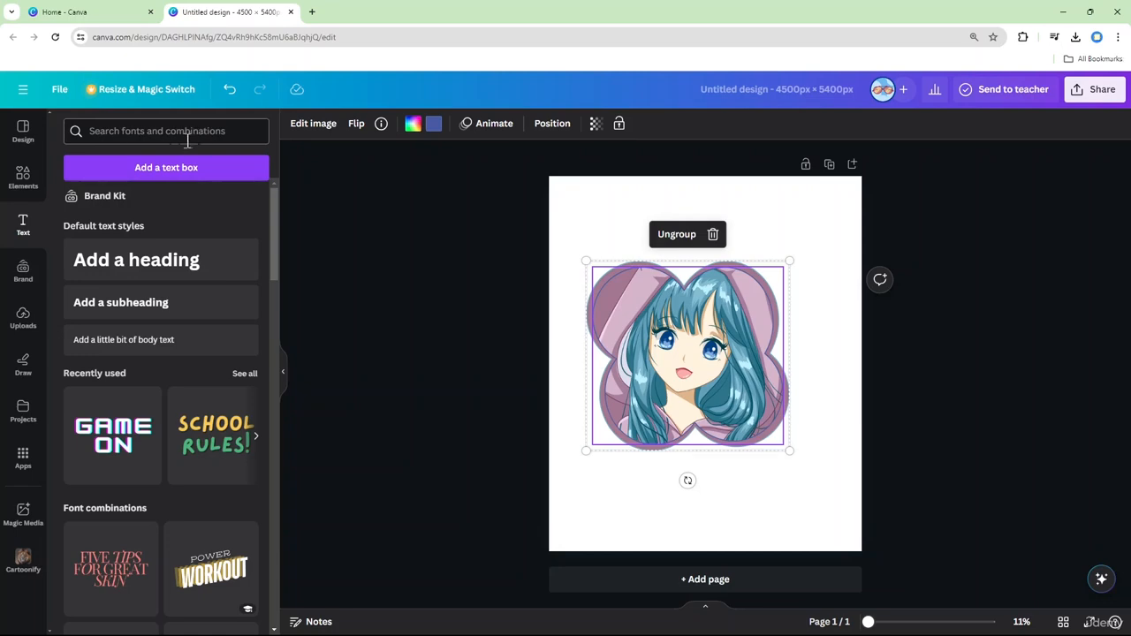
Add the "Get the App today" font combination near the top of the page and enlarge it to about the frame's width
{"action": "scroll", "coordinate": [177, 354], "scroll_direction": "down", "scroll_amount": 10}
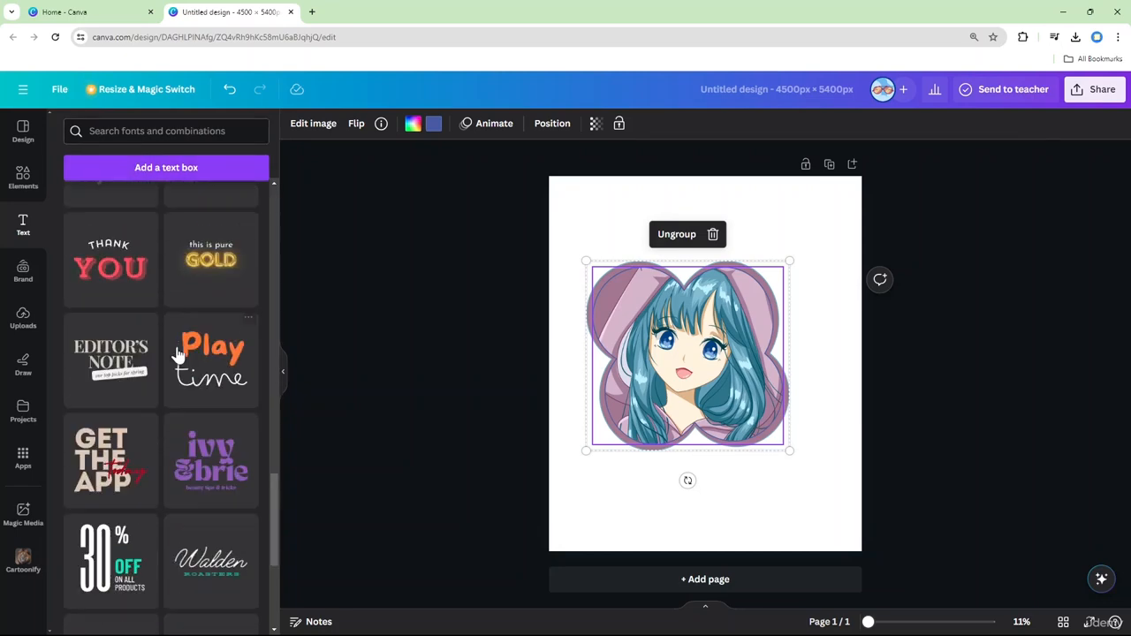
{"action": "scroll", "coordinate": [177, 354], "scroll_direction": "down", "scroll_amount": 3}
{"action": "scroll", "coordinate": [178, 353], "scroll_direction": "up", "scroll_amount": 5}
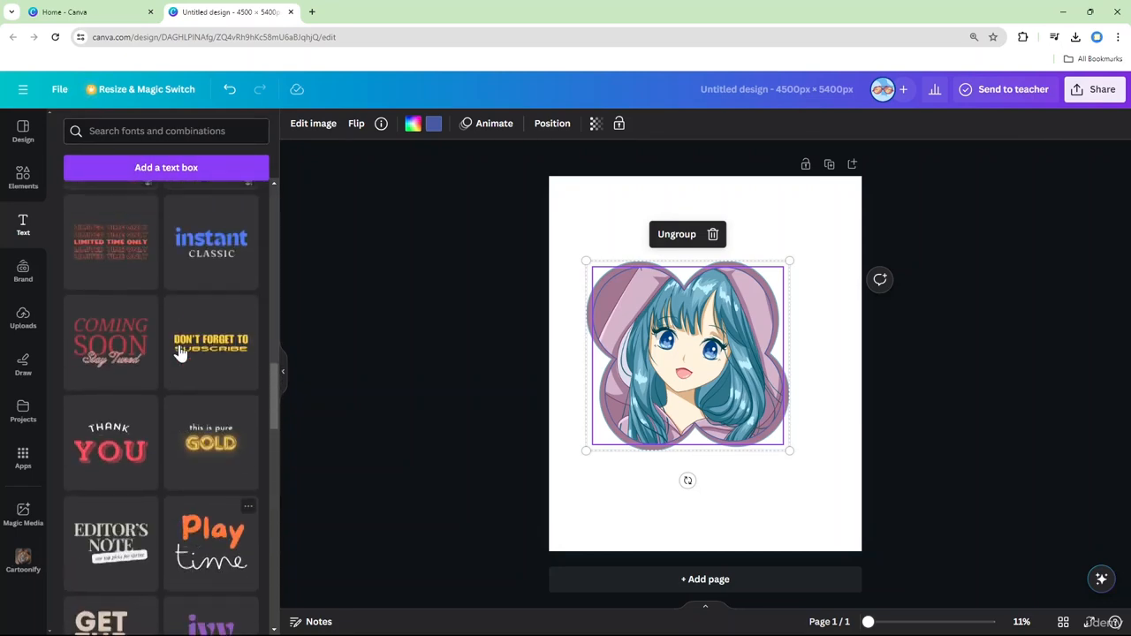
{"action": "scroll", "coordinate": [177, 354], "scroll_direction": "up", "scroll_amount": 2}
{"action": "scroll", "coordinate": [180, 354], "scroll_direction": "down", "scroll_amount": 5}
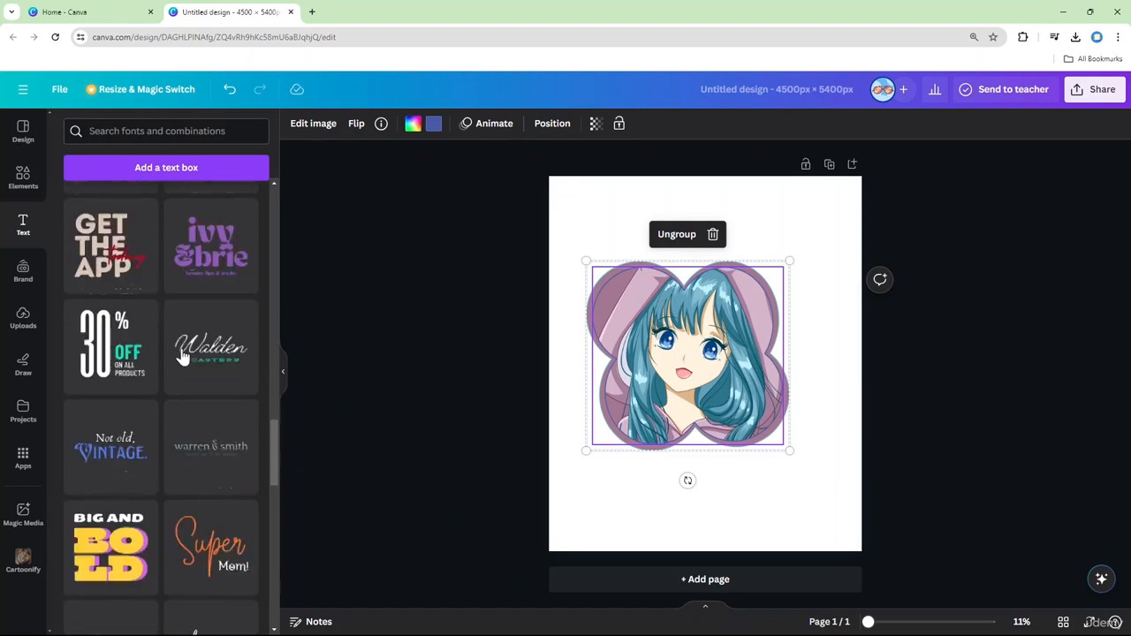
{"action": "scroll", "coordinate": [181, 354], "scroll_direction": "down", "scroll_amount": 3}
{"action": "scroll", "coordinate": [177, 355], "scroll_direction": "up", "scroll_amount": 4}
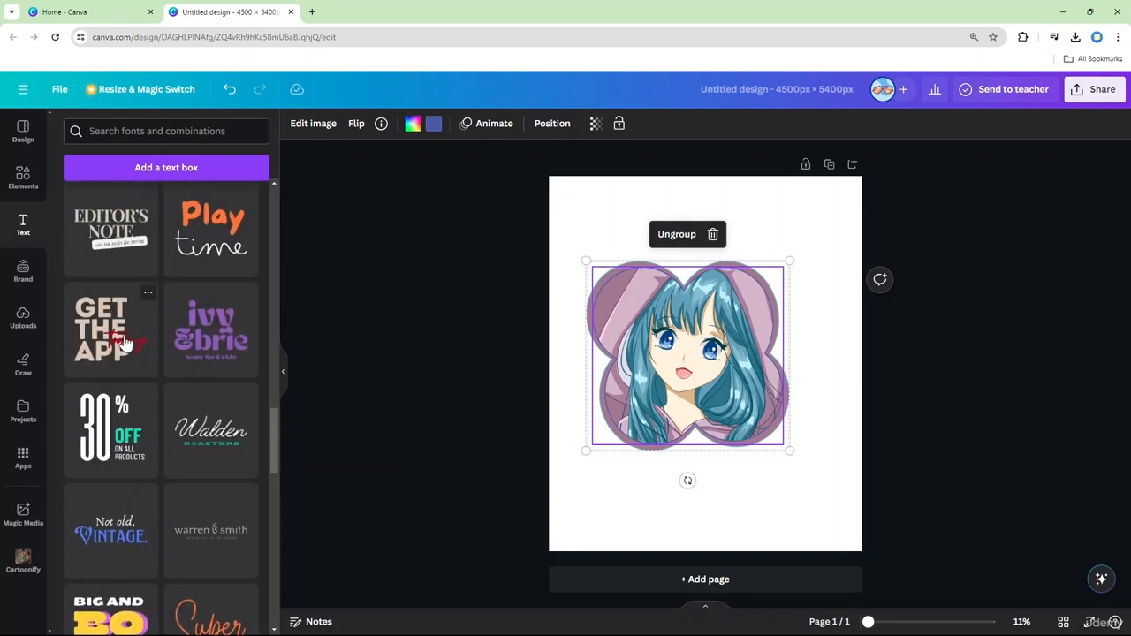
{"action": "left_click", "coordinate": [137, 342]}
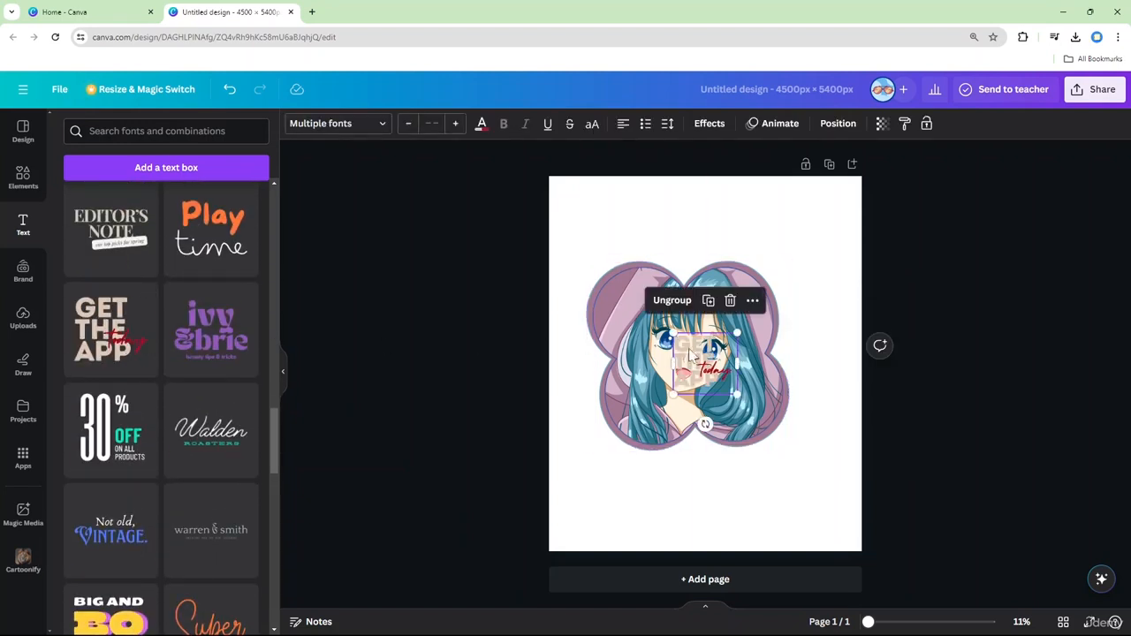
{"action": "left_click_drag", "start_coordinate": [687, 356], "coordinate": [622, 207]}
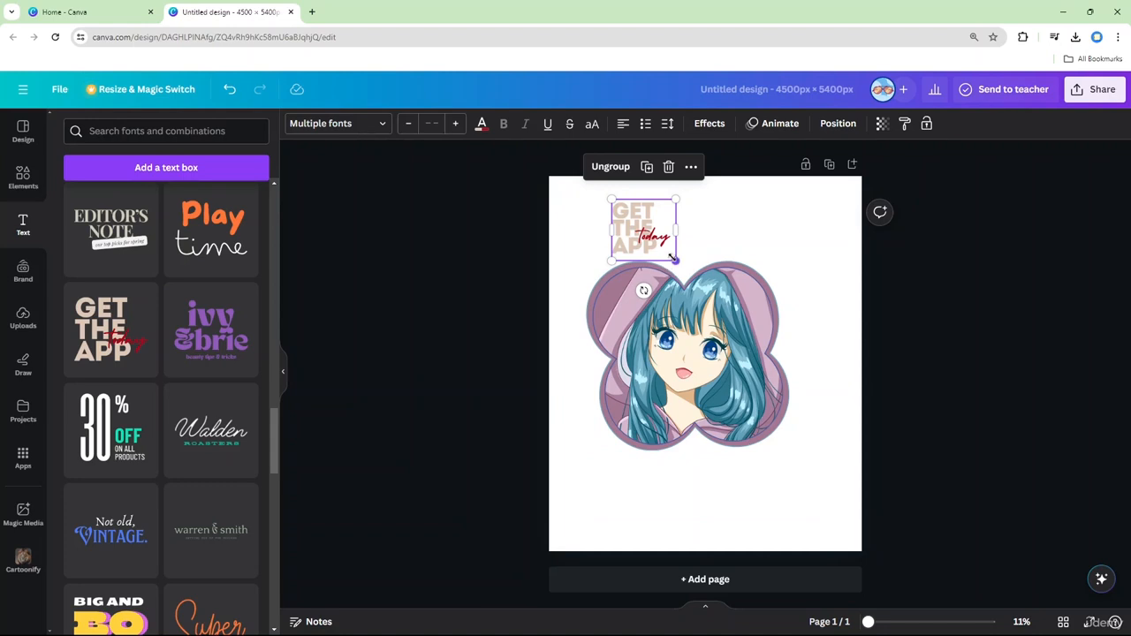
{"action": "left_click_drag", "start_coordinate": [674, 258], "coordinate": [817, 396]}
Replace the "GET THE APP" wording with "IT'S AN ANIME"
{"action": "left_click", "coordinate": [670, 226]}
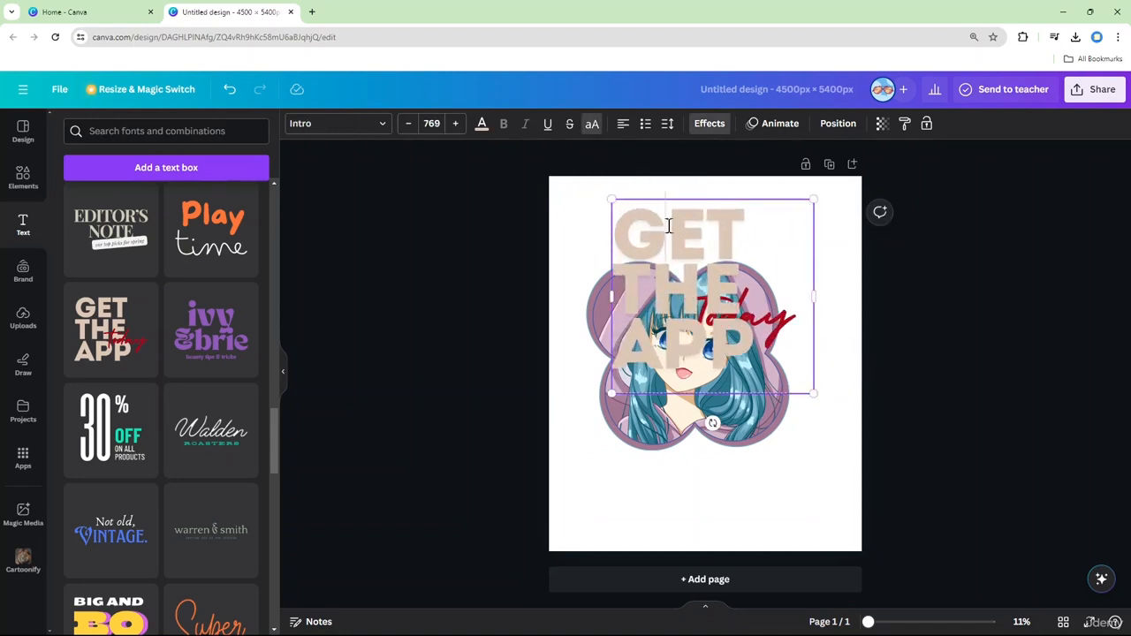
{"action": "left_click_drag", "start_coordinate": [633, 226], "coordinate": [753, 382]}
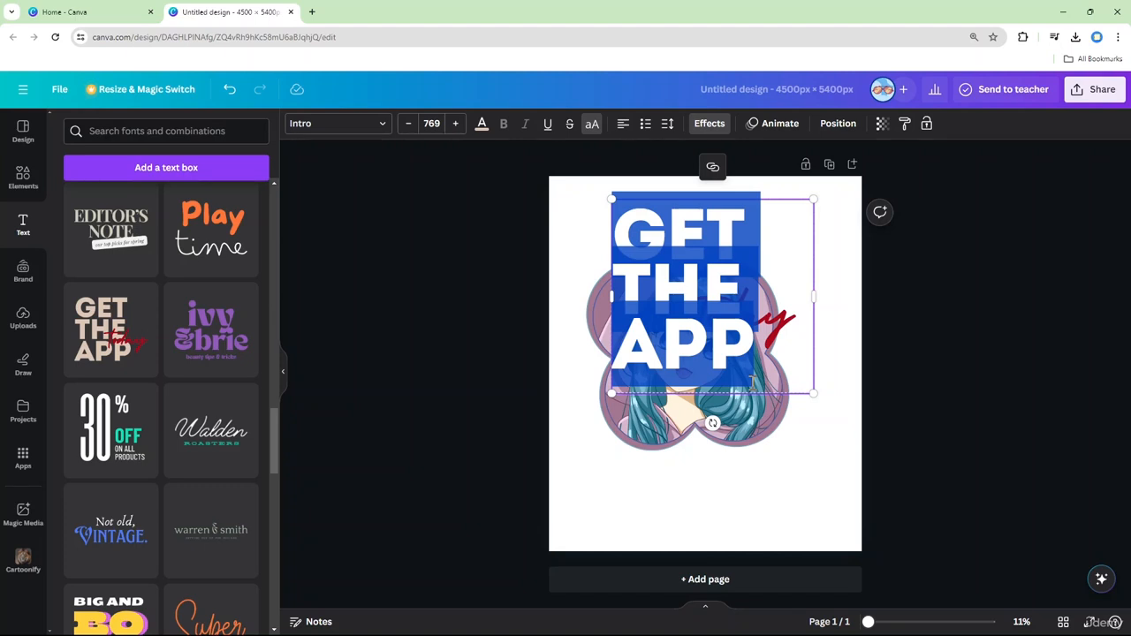
{"action": "type", "text": "IT"}
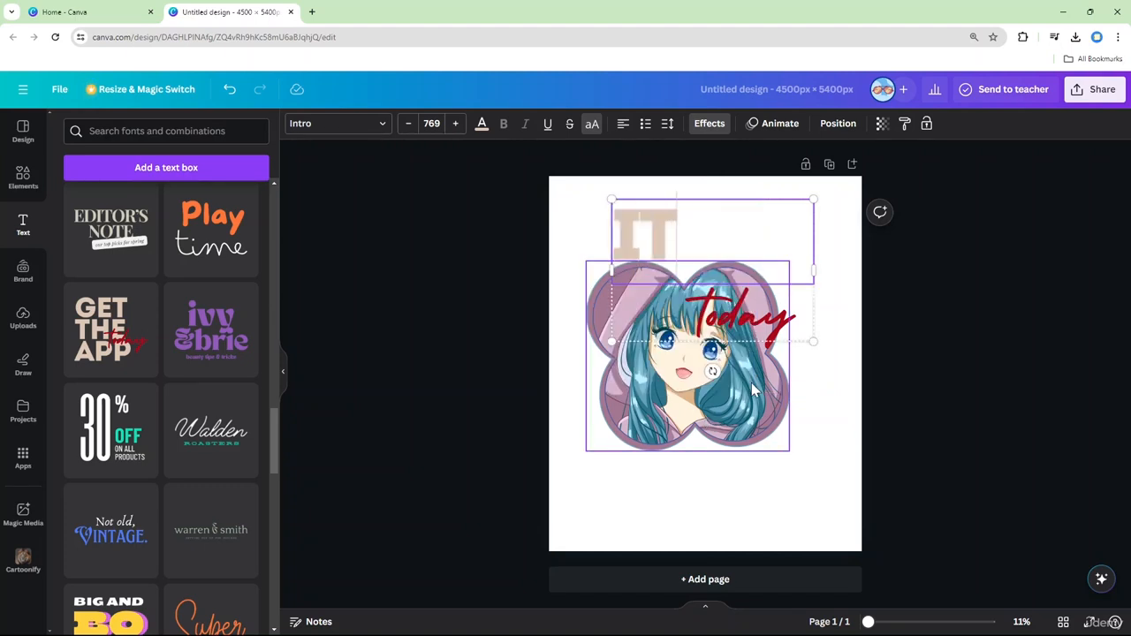
{"action": "type", "text": "'S AN"}
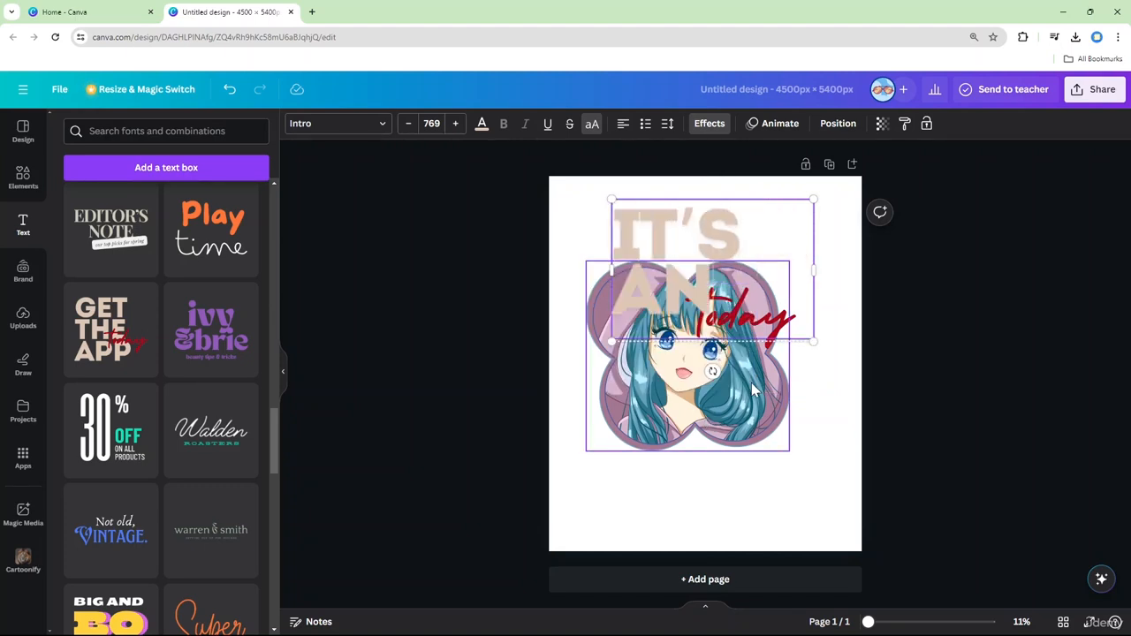
{"action": "type", "text": " AN"}
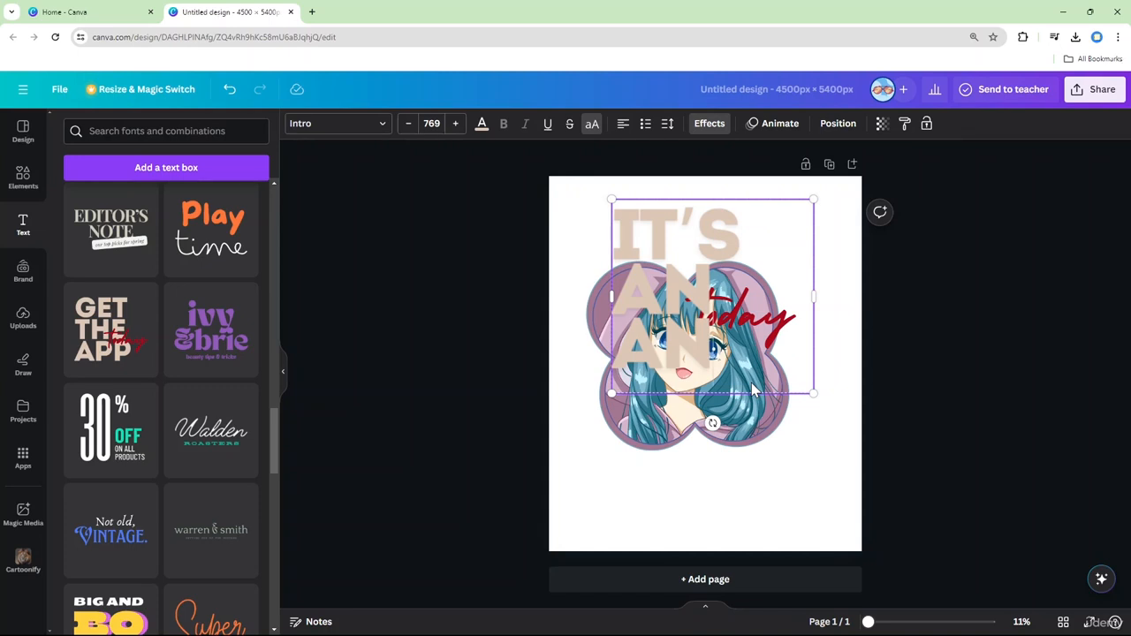
{"action": "type", "text": "IME"}
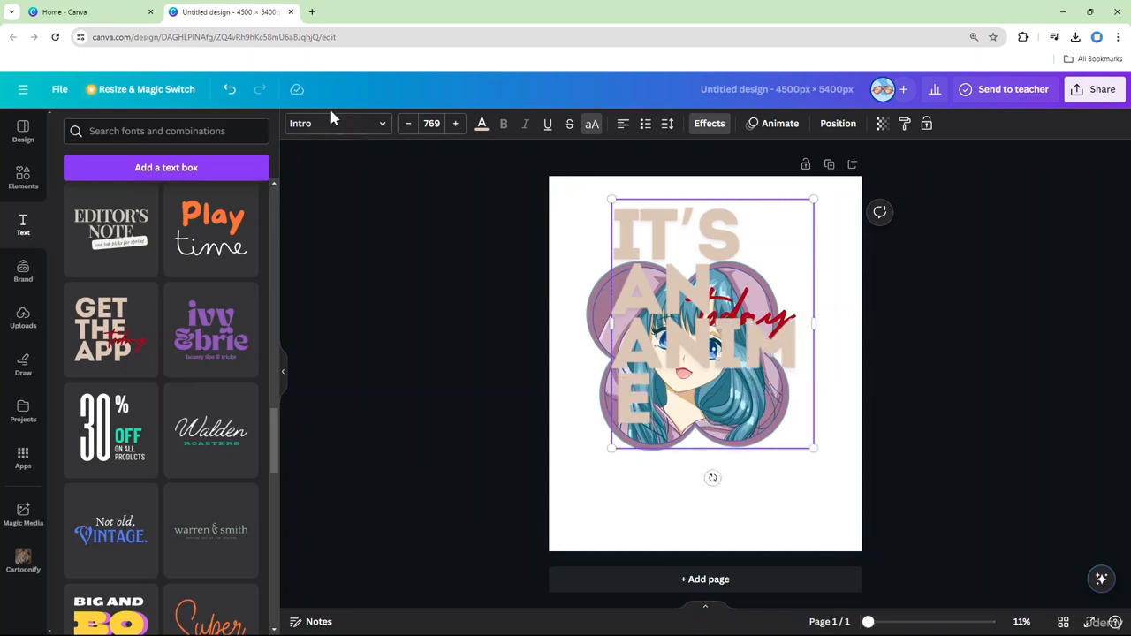
Set the font size of the "IT'S AN ANIME" text to 300 so it fits on one line
{"action": "left_click", "coordinate": [407, 124]}
{"action": "left_click", "coordinate": [407, 124]}
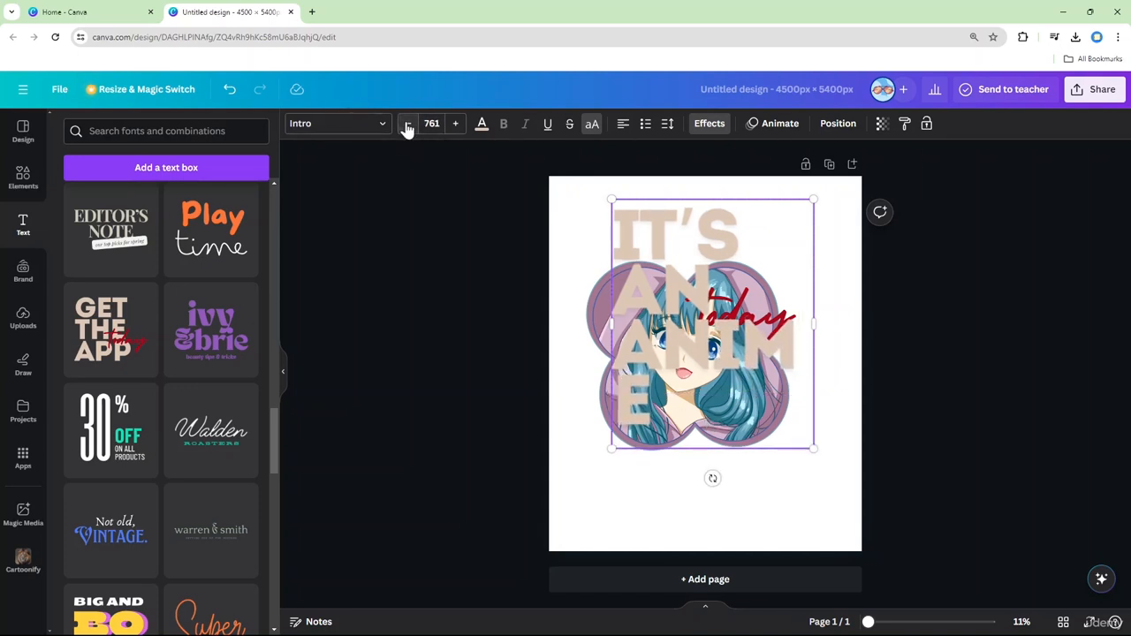
{"action": "left_click", "coordinate": [408, 124]}
{"action": "left_click", "coordinate": [408, 124]}
{"action": "left_click", "coordinate": [407, 123]}
{"action": "left_click", "coordinate": [408, 124]}
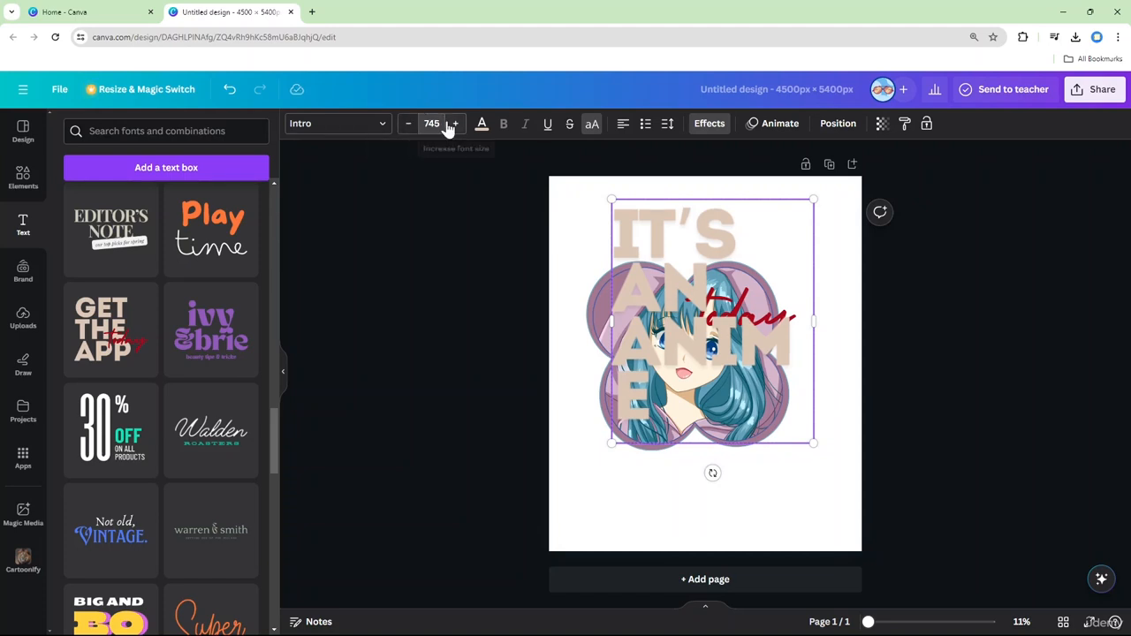
{"action": "left_click", "coordinate": [440, 124]}
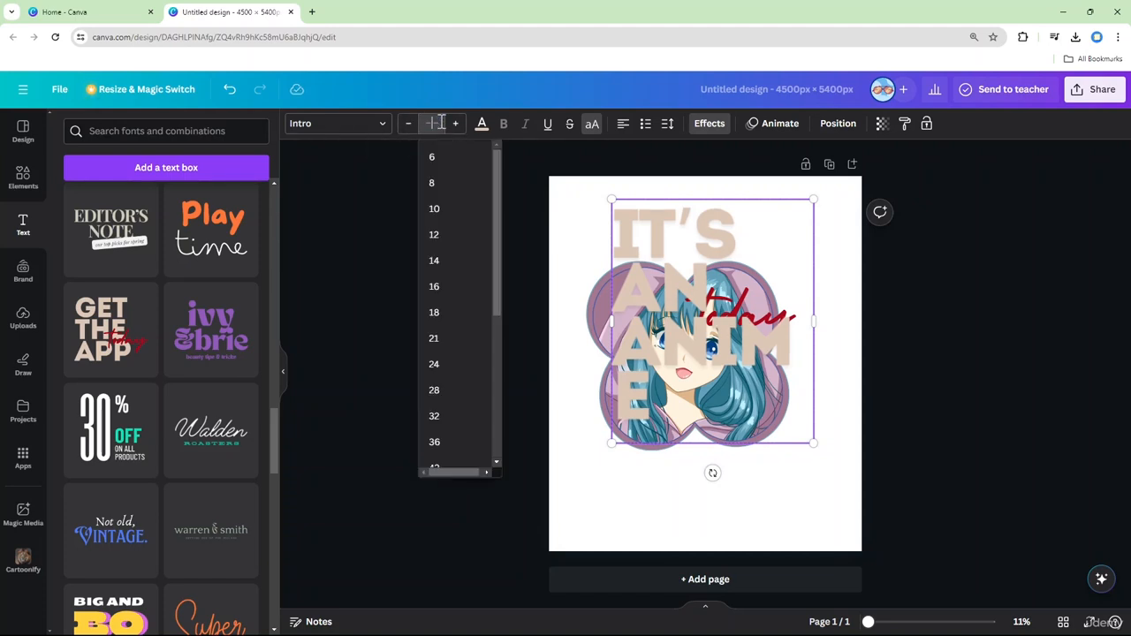
{"action": "type", "text": "300"}
{"action": "key", "text": "Return"}
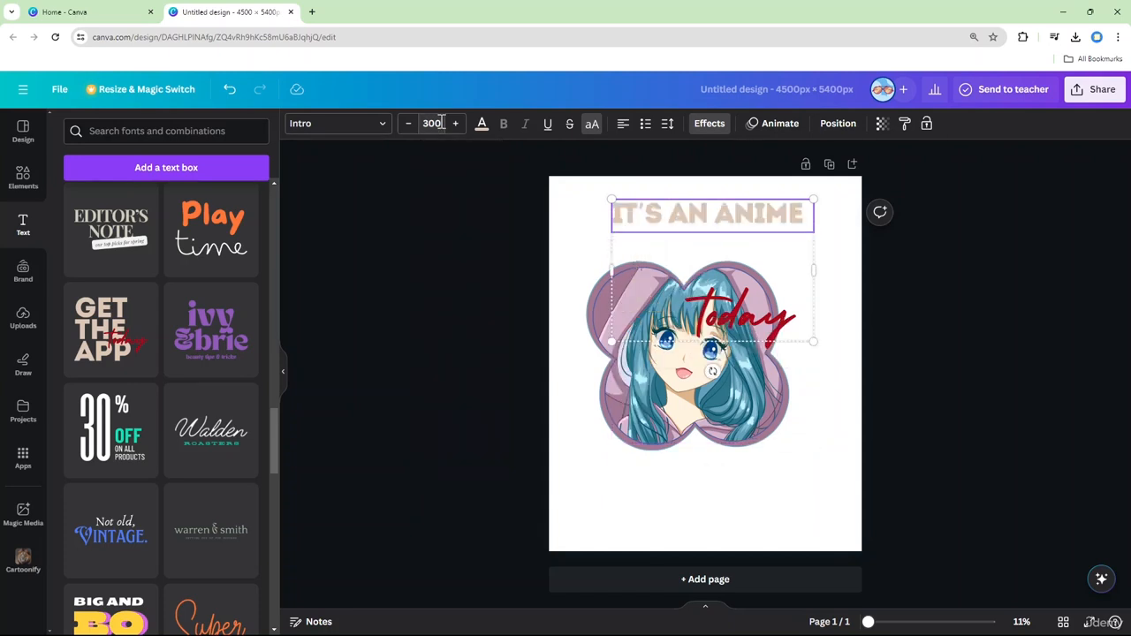
Delete the red "today" text and move the "IT'S AN ANIME" heading just above the anime girl frame, aligned with it
{"action": "left_click", "coordinate": [716, 327]}
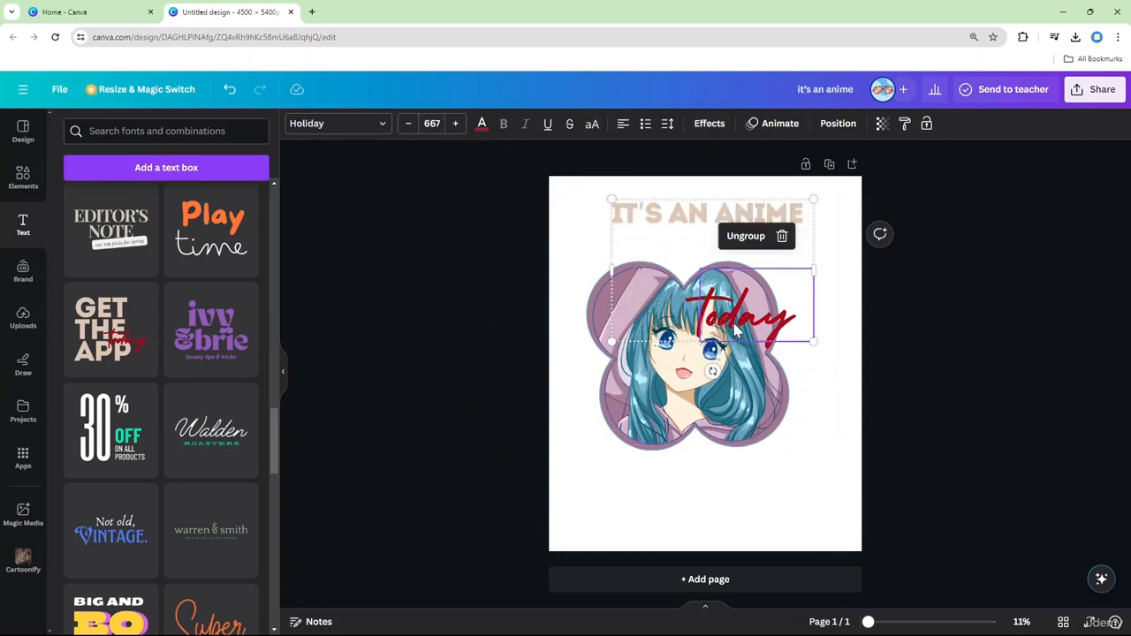
{"action": "left_click", "coordinate": [734, 319]}
{"action": "key", "text": "BackSpace"}
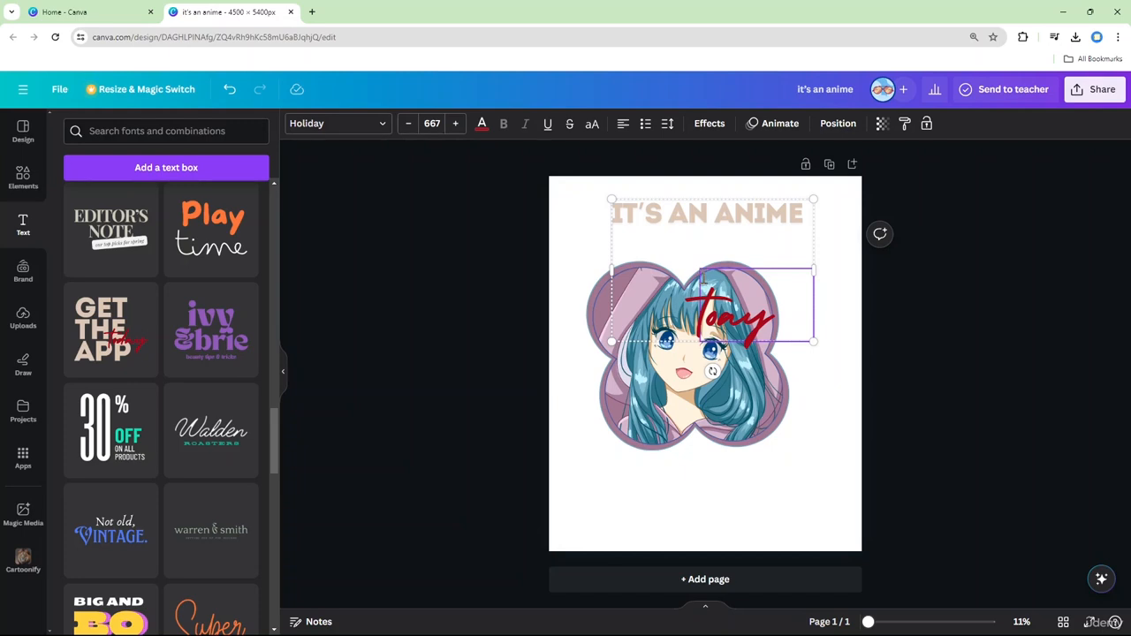
{"action": "key", "text": "Delete"}
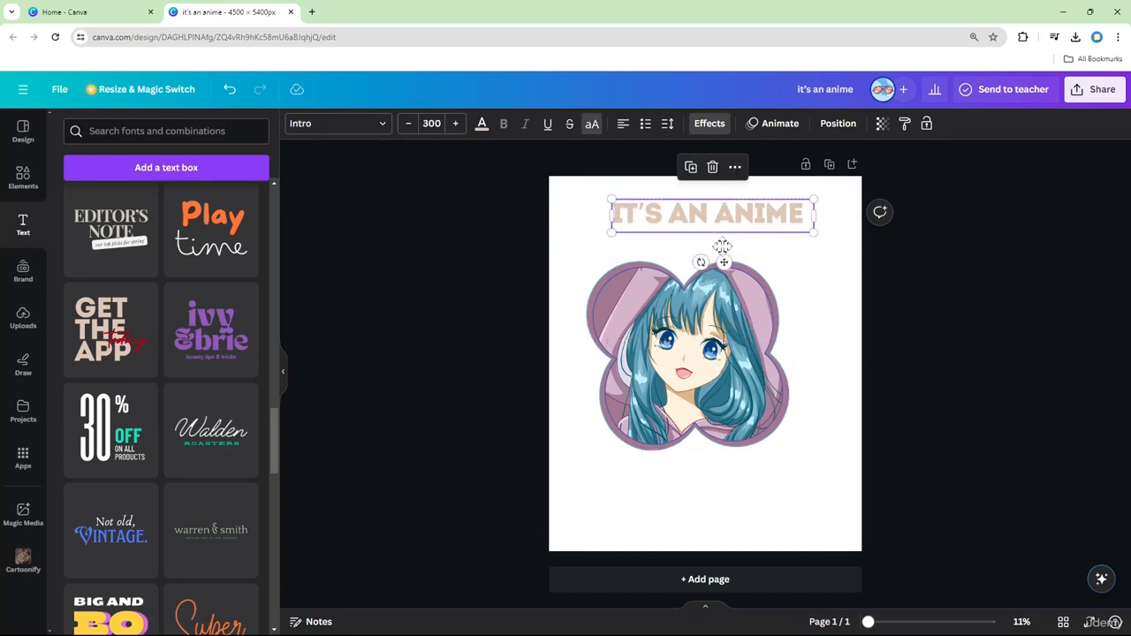
{"action": "left_click_drag", "start_coordinate": [710, 217], "coordinate": [685, 231]}
Shrink the grouped anime girl frames to about two-thirds of their size and centre them beneath the heading
{"action": "left_click", "coordinate": [608, 277]}
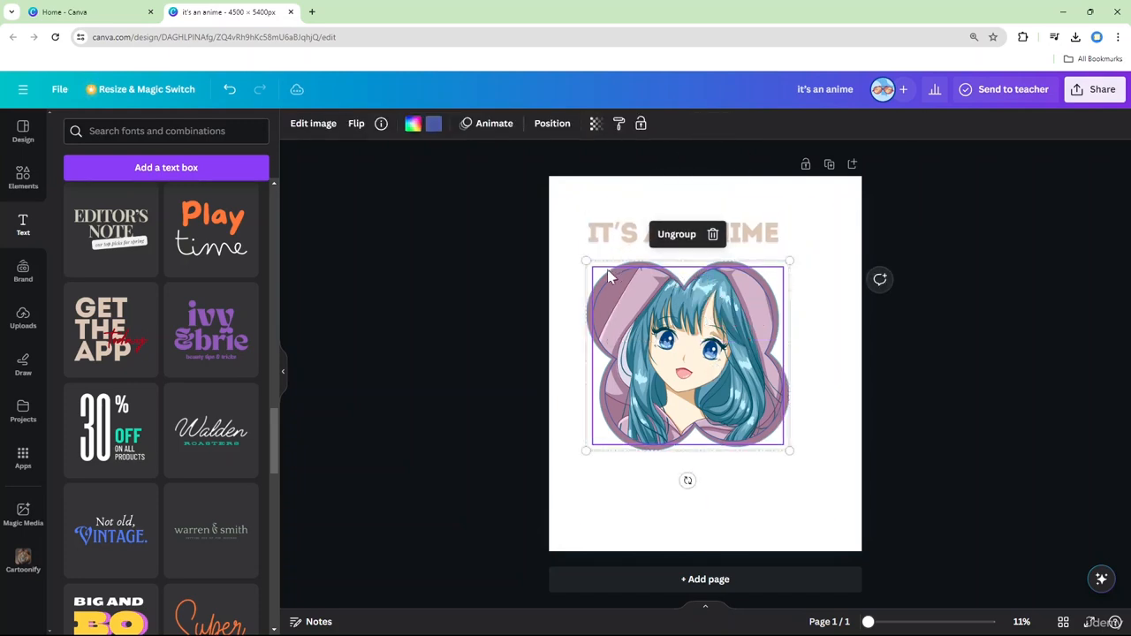
{"action": "left_click_drag", "start_coordinate": [586, 261], "coordinate": [653, 322]}
{"action": "left_click_drag", "start_coordinate": [707, 356], "coordinate": [674, 329]}
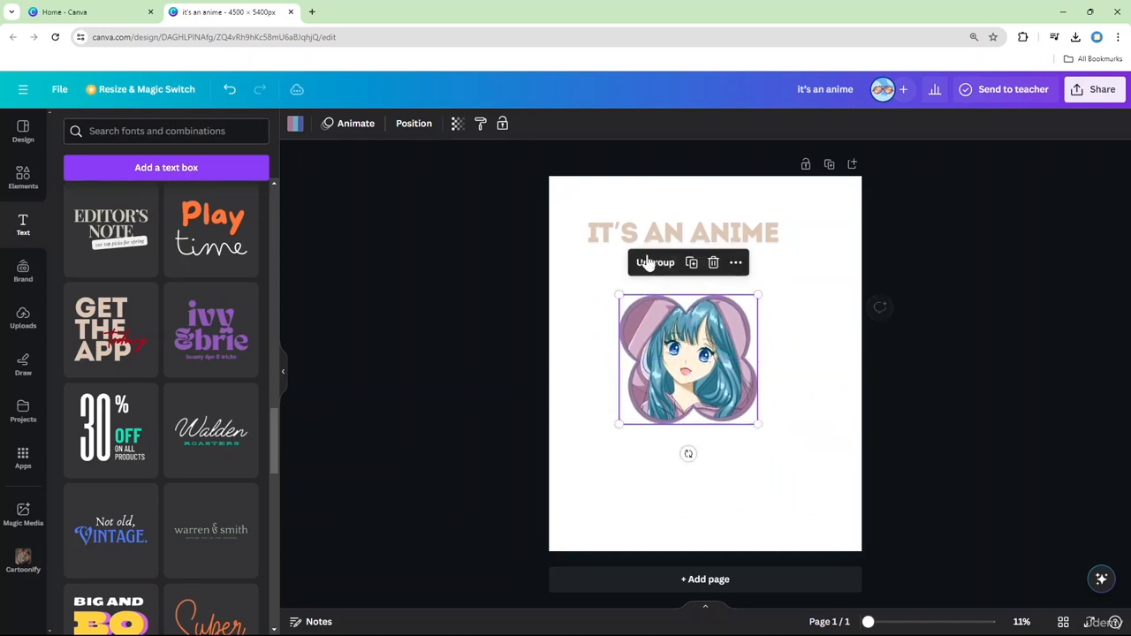
{"action": "left_click", "coordinate": [695, 235]}
{"action": "triple_click", "coordinate": [695, 237]}
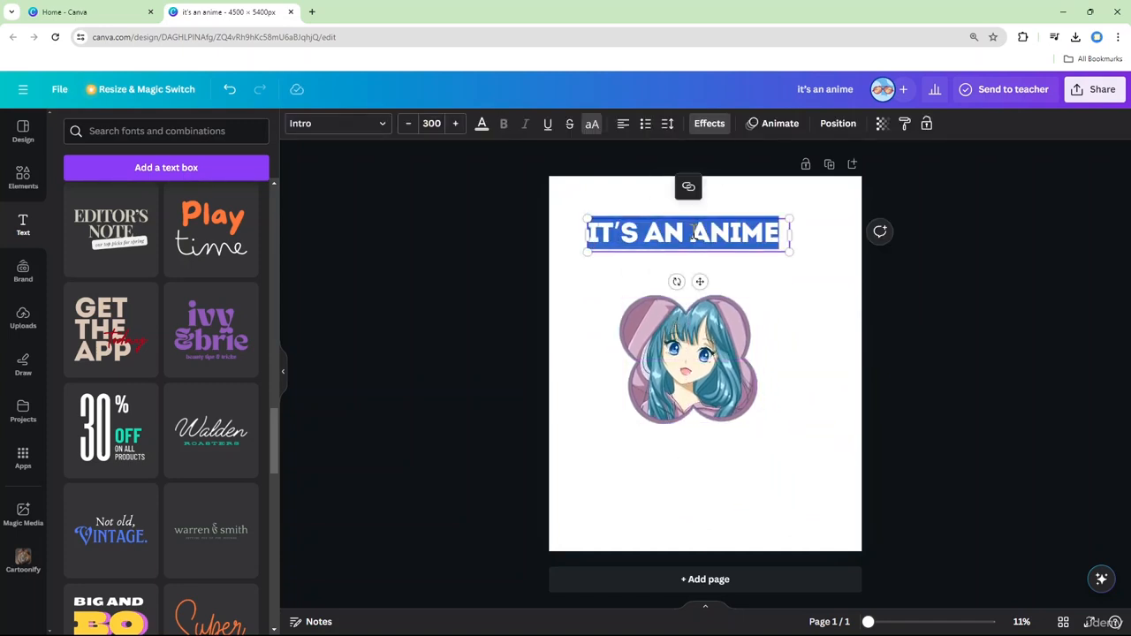
{"action": "left_click", "coordinate": [694, 240]}
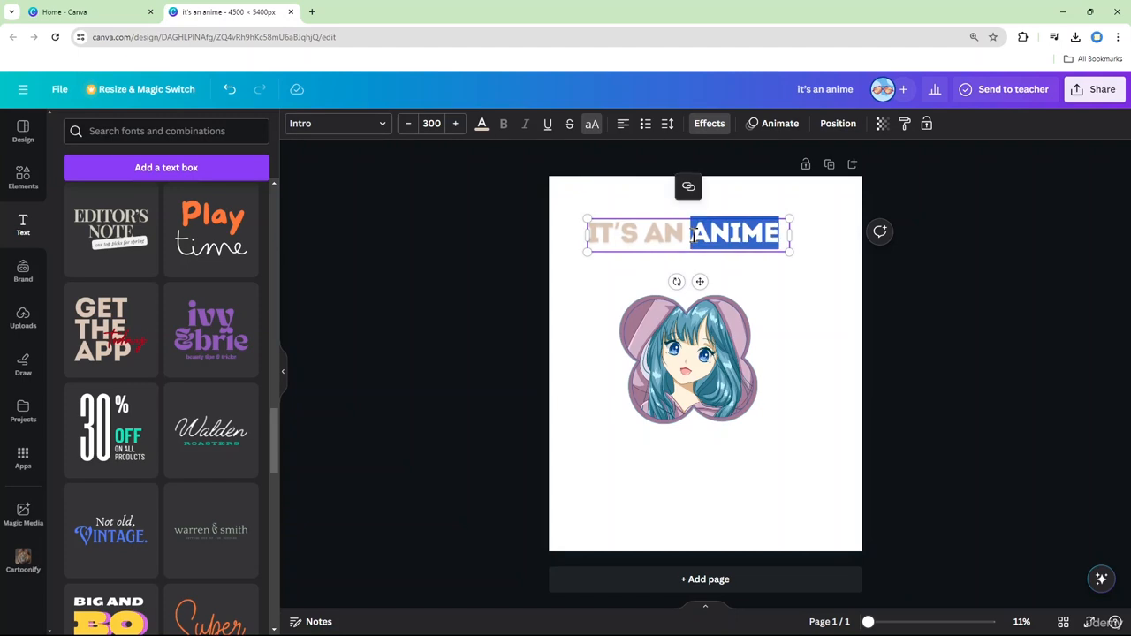
{"action": "triple_click", "coordinate": [695, 235]}
{"action": "left_click", "coordinate": [692, 238]}
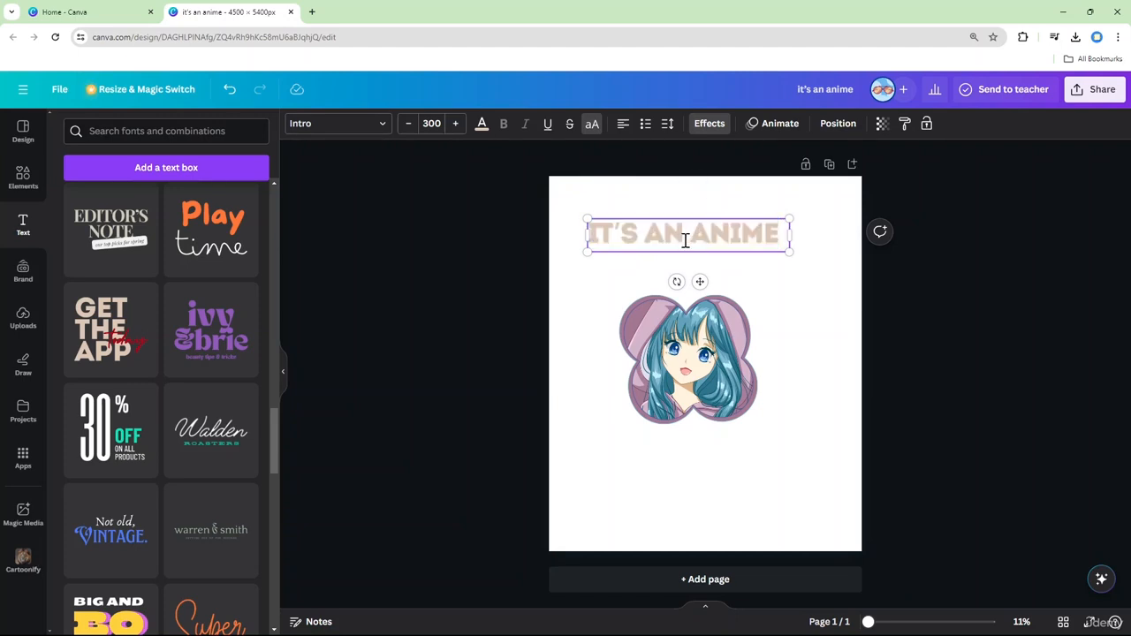
{"action": "double_click", "coordinate": [695, 235]}
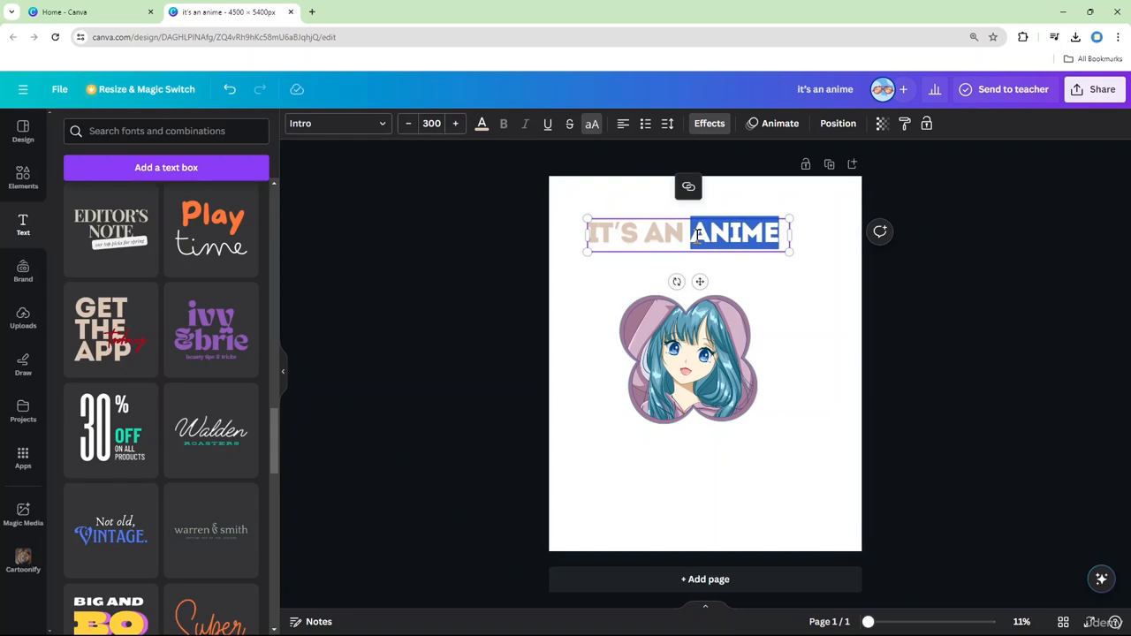
{"action": "left_click", "coordinate": [697, 235]}
{"action": "double_click", "coordinate": [698, 234]}
{"action": "left_click", "coordinate": [698, 234]}
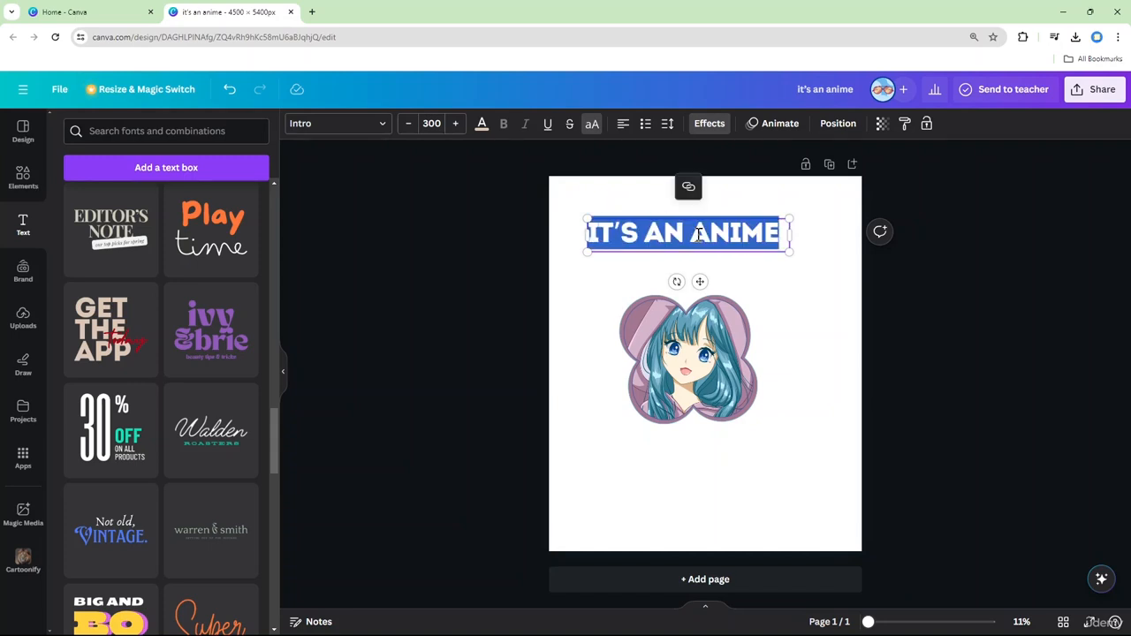
{"action": "left_click", "coordinate": [676, 232]}
{"action": "double_click", "coordinate": [674, 232]}
{"action": "left_click", "coordinate": [690, 231]}
{"action": "double_click", "coordinate": [690, 231]}
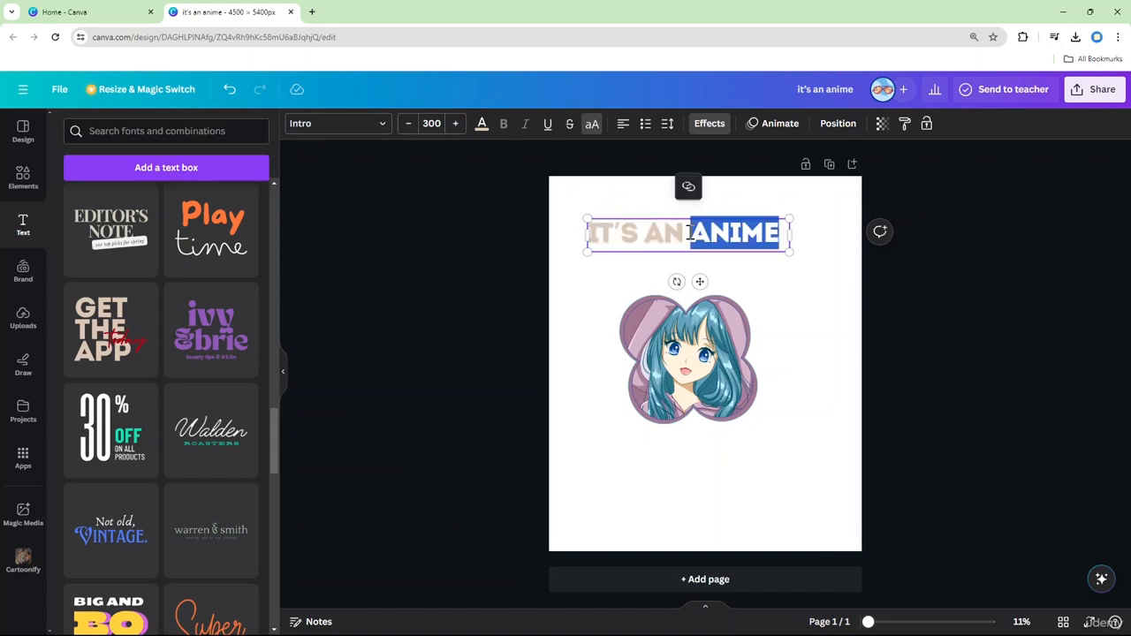
{"action": "left_click", "coordinate": [589, 234]}
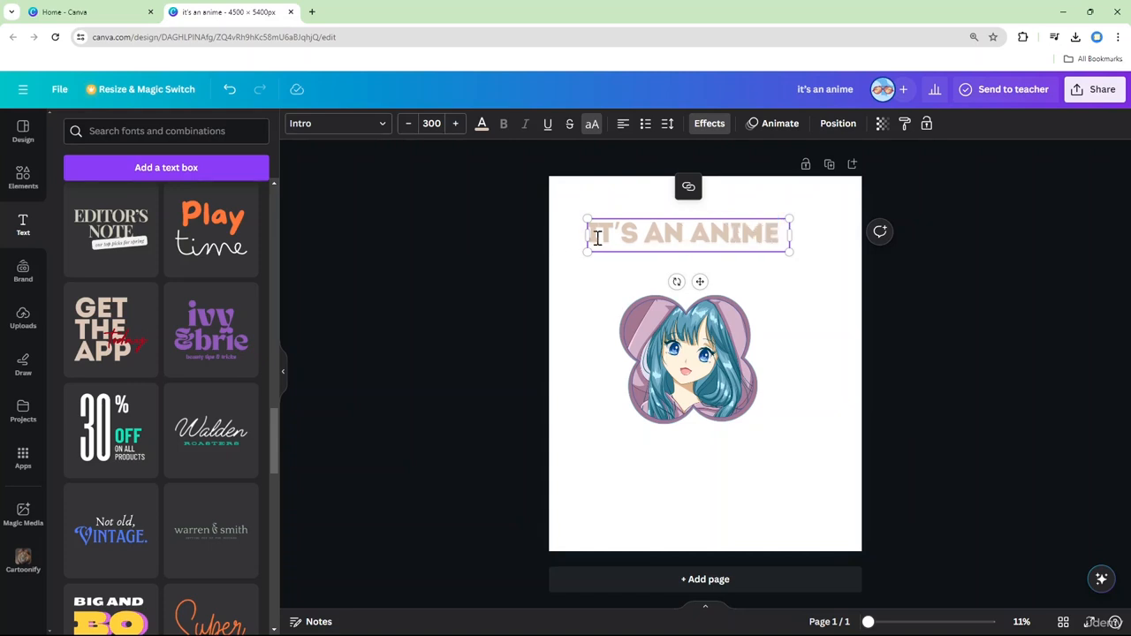
{"action": "left_click", "coordinate": [684, 258]}
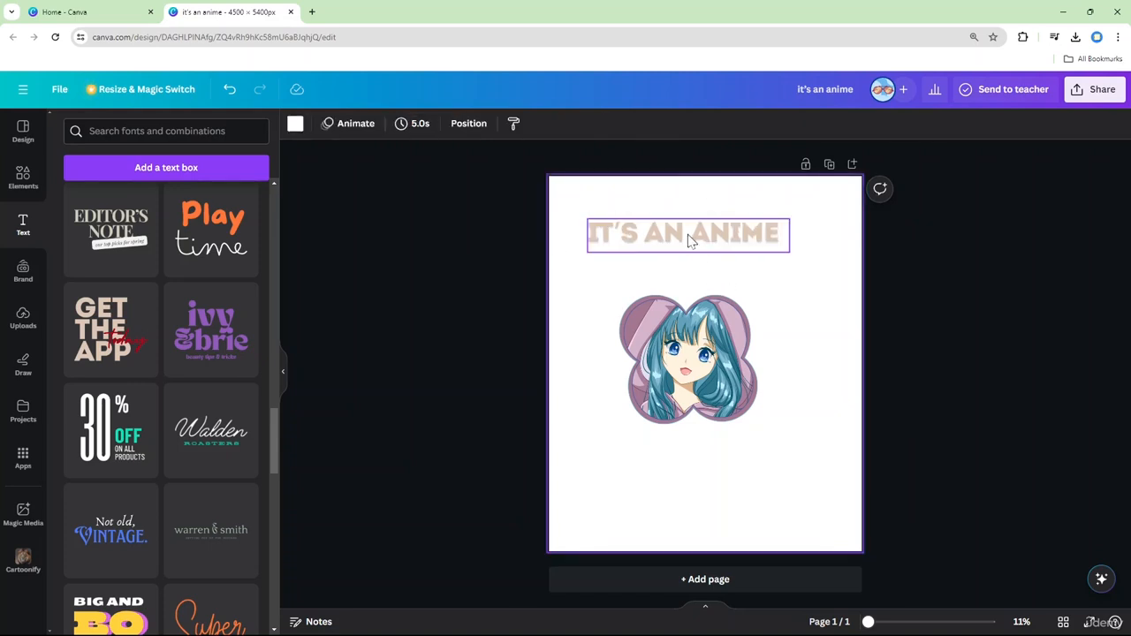
Duplicate the "IT'S AN ANIME" heading directly below the original and cut the copy's text down to "ANIME"
{"action": "left_click", "coordinate": [690, 241]}
{"action": "key", "text": "ctrl+d"}
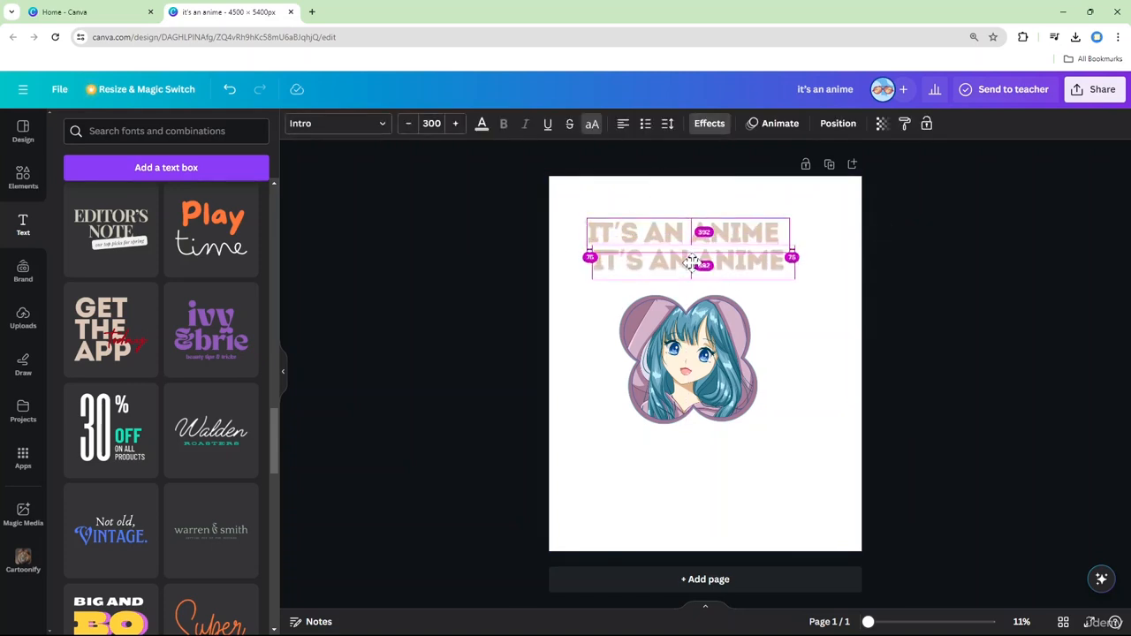
{"action": "double_click", "coordinate": [685, 265]}
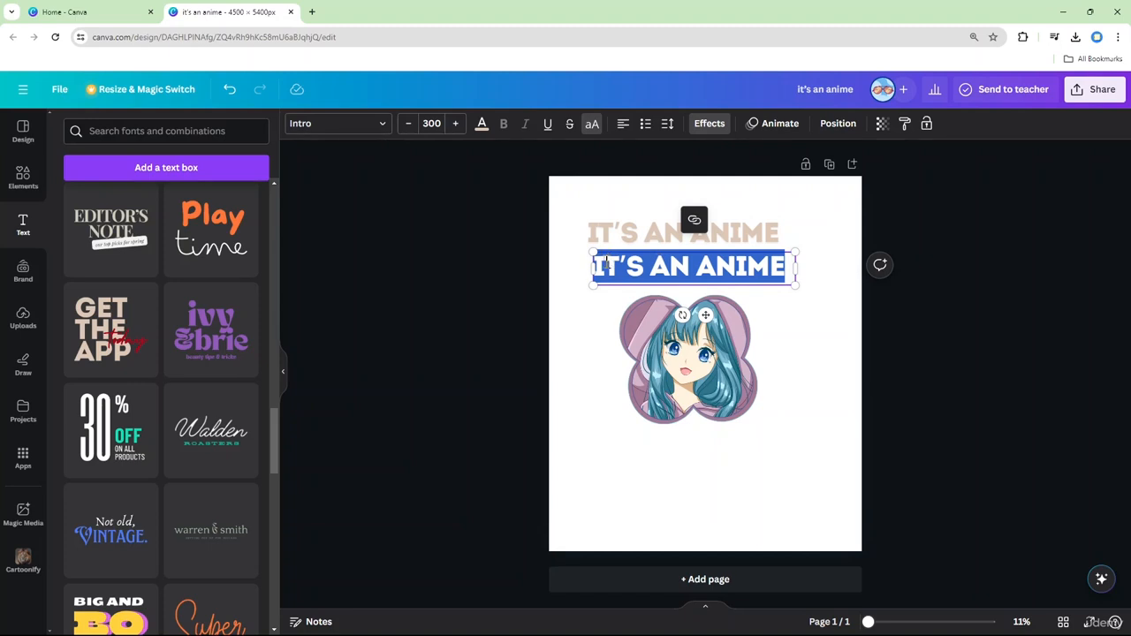
{"action": "mouse_move", "coordinate": [598, 263]}
{"action": "left_mouse_down"}
{"action": "mouse_move", "coordinate": [686, 267]}
{"action": "mouse_move", "coordinate": [585, 259]}
{"action": "left_mouse_up"}
{"action": "key", "text": "BackSpace"}
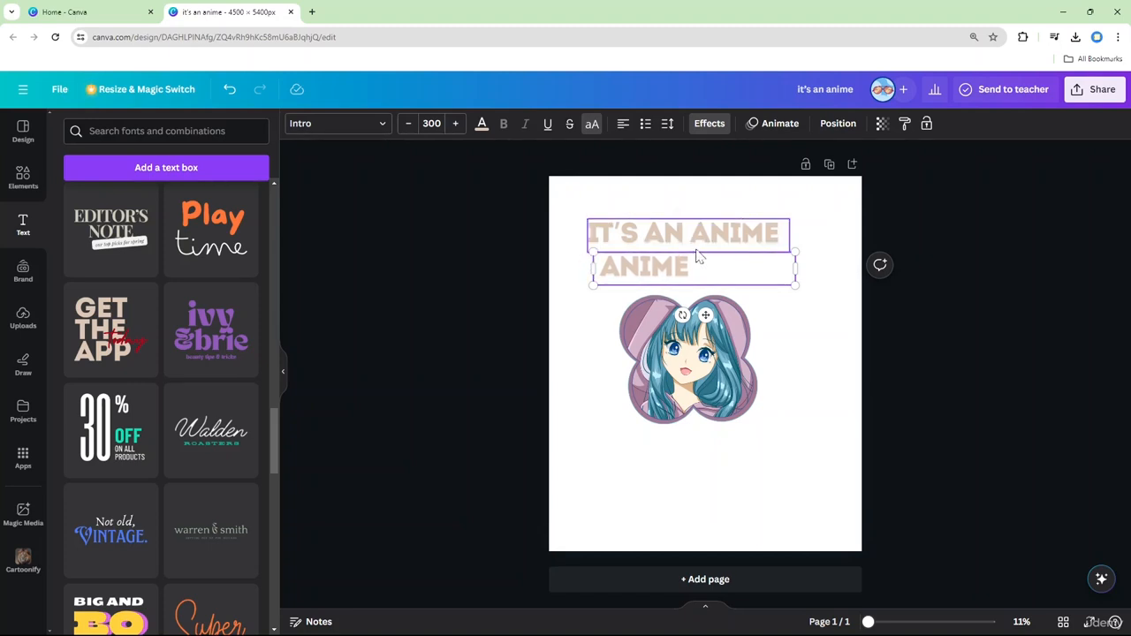
Remove "ANIME" from the original heading and narrow its text box to fit "IT'S AN"
{"action": "left_click", "coordinate": [701, 233]}
{"action": "left_click_drag", "start_coordinate": [701, 233], "coordinate": [786, 234]}
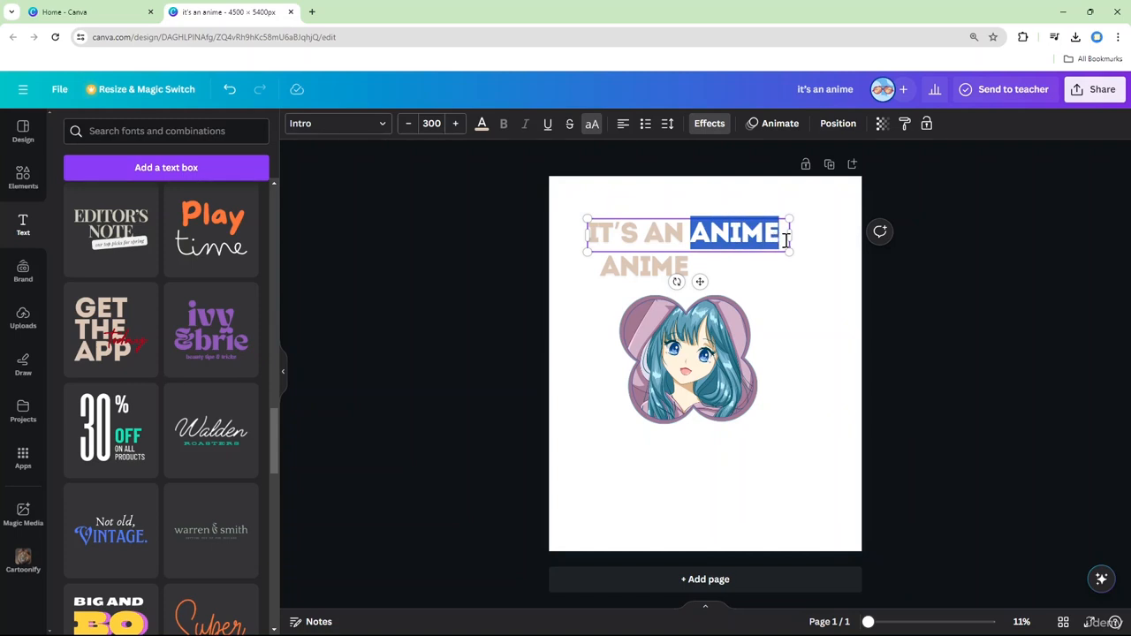
{"action": "key", "text": "BackSpace"}
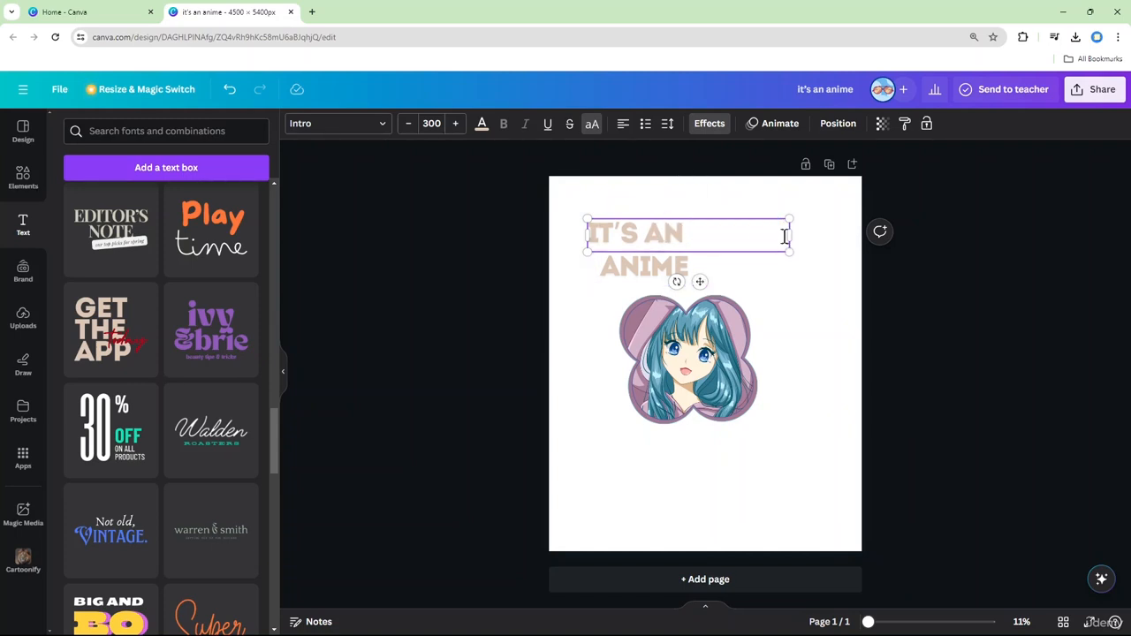
{"action": "left_click_drag", "start_coordinate": [789, 235], "coordinate": [689, 235]}
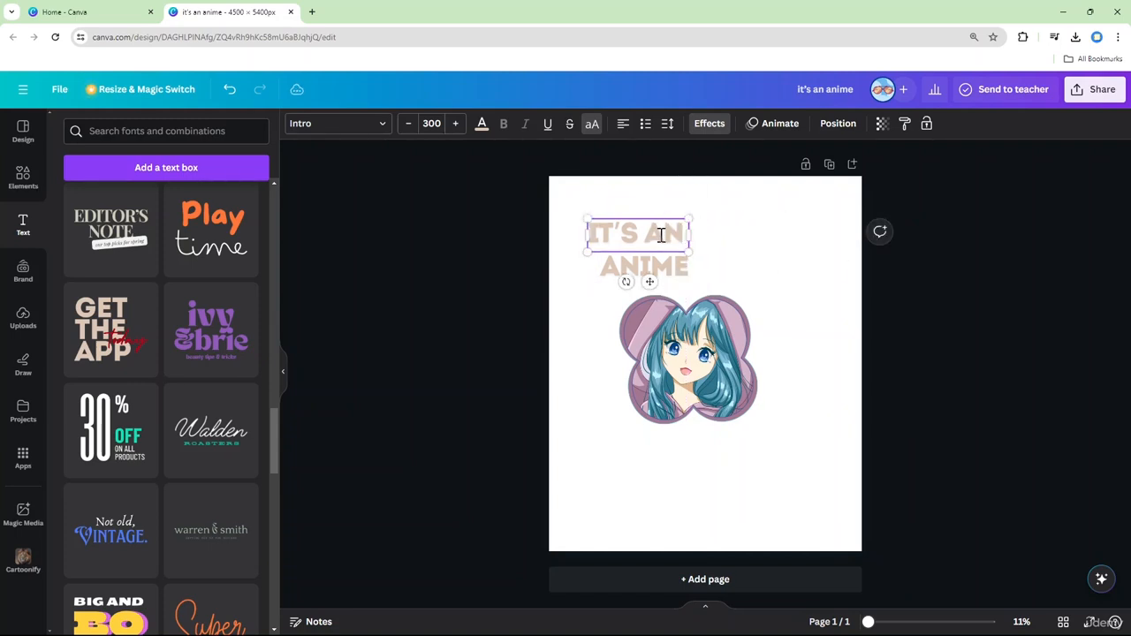
Enlarge the "IT'S AN" heading to about size 446 and centre "ANIME" beneath it with its text box narrowed to fit
{"action": "left_click", "coordinate": [670, 263]}
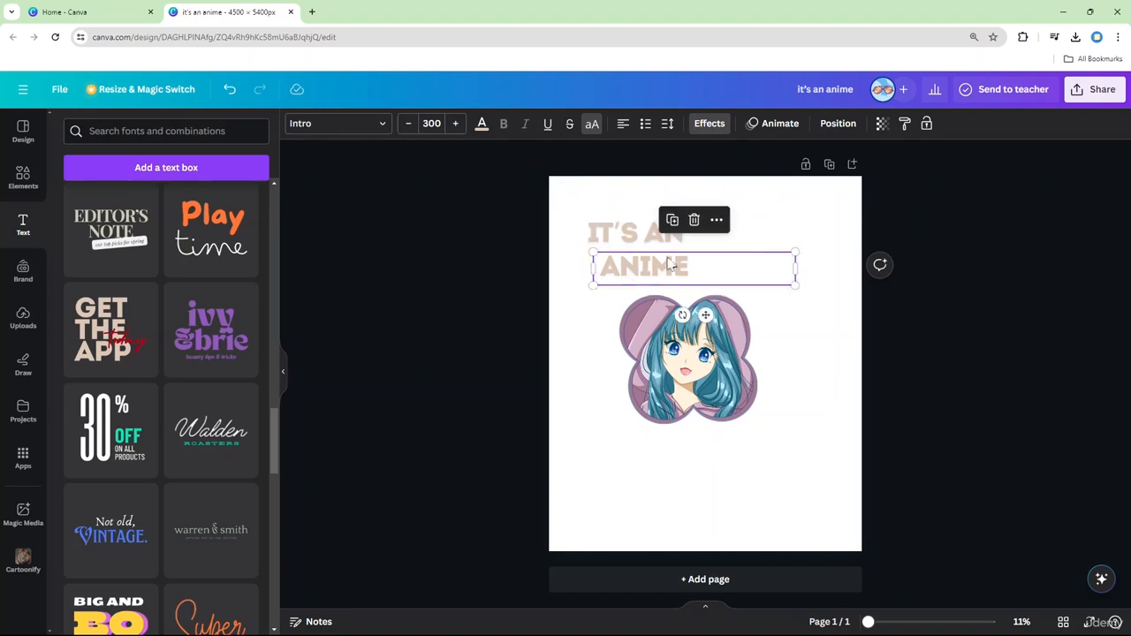
{"action": "left_click_drag", "start_coordinate": [697, 263], "coordinate": [708, 212]}
{"action": "left_click_drag", "start_coordinate": [692, 257], "coordinate": [697, 243]}
{"action": "left_click", "coordinate": [643, 212]}
{"action": "left_click_drag", "start_coordinate": [611, 198], "coordinate": [587, 184]}
{"action": "left_click_drag", "start_coordinate": [682, 214], "coordinate": [673, 252]}
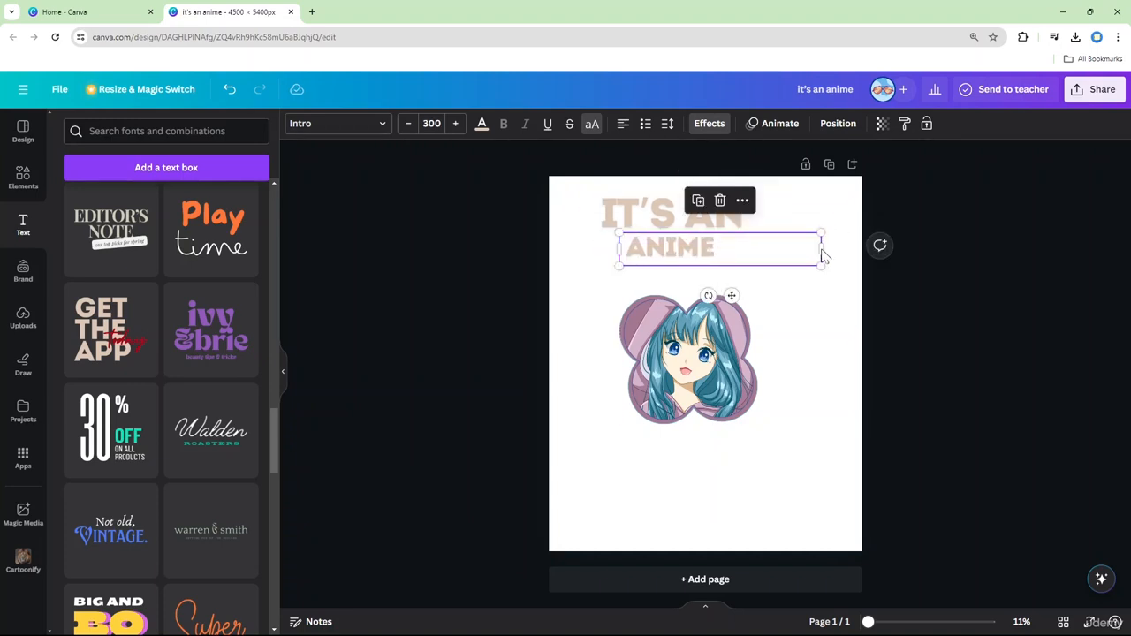
{"action": "left_click_drag", "start_coordinate": [822, 249], "coordinate": [727, 249]}
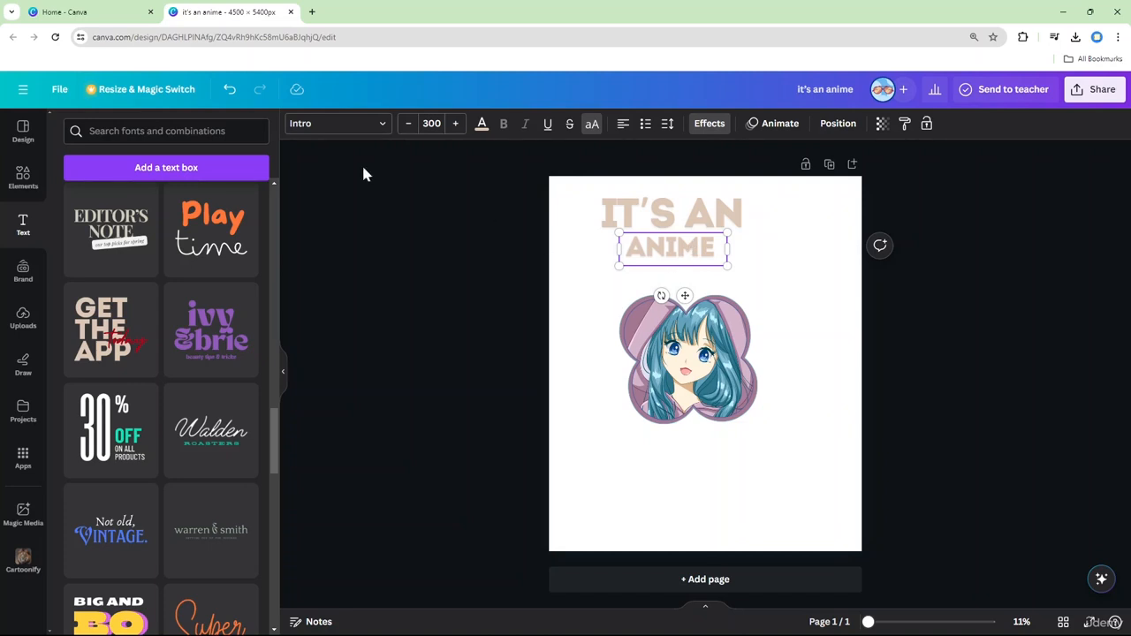
Add the "Super Mom!" font combination to the page and place it just below the "ANIME" text
{"action": "scroll", "coordinate": [249, 328], "scroll_direction": "down", "scroll_amount": 3}
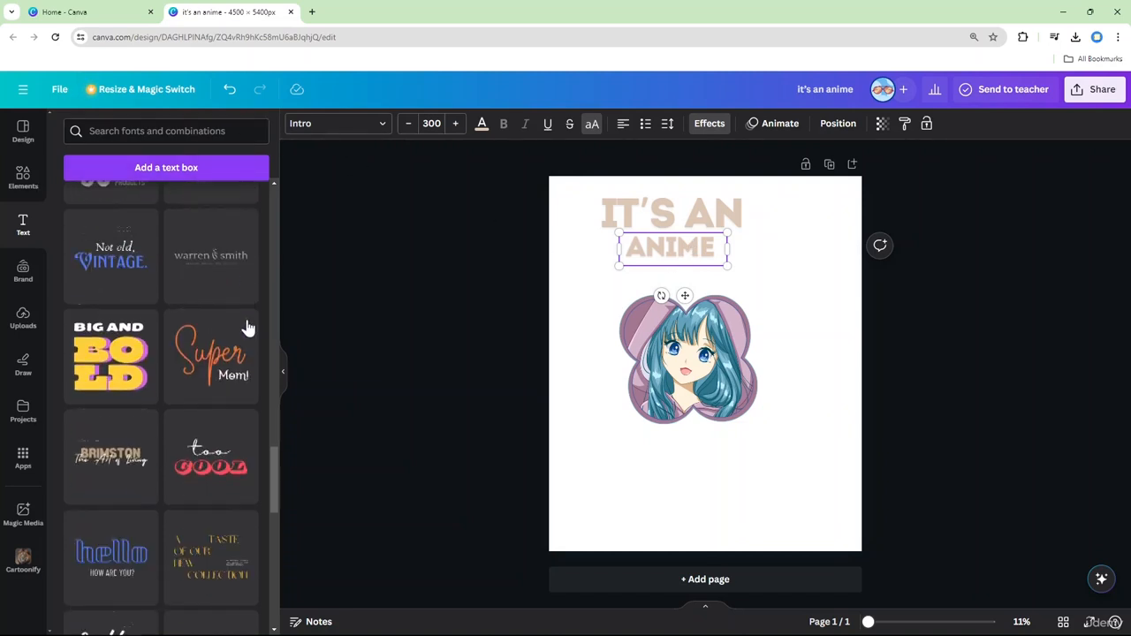
{"action": "scroll", "coordinate": [248, 329], "scroll_direction": "down", "scroll_amount": 3}
{"action": "scroll", "coordinate": [237, 316], "scroll_direction": "up", "scroll_amount": 3}
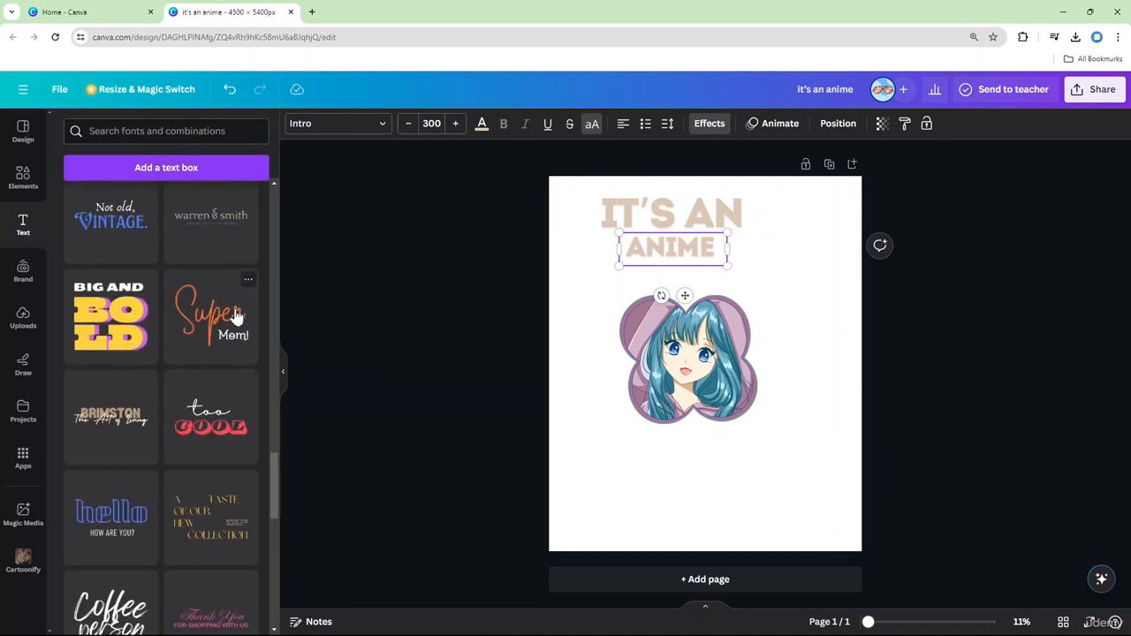
{"action": "left_click", "coordinate": [262, 306]}
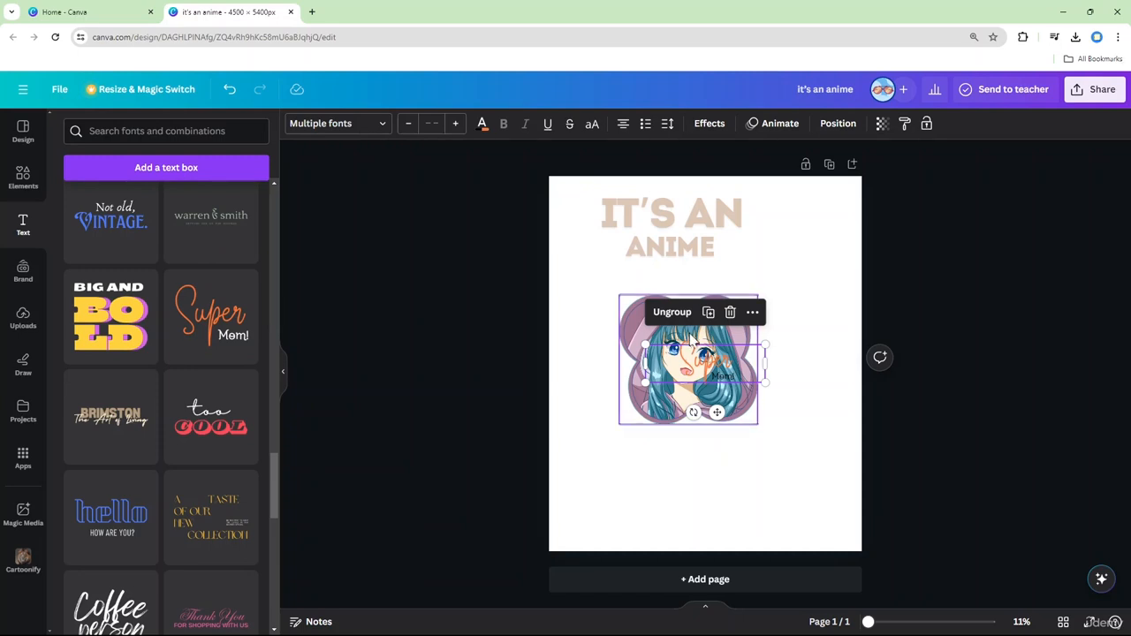
{"action": "left_click_drag", "start_coordinate": [677, 337], "coordinate": [677, 249]}
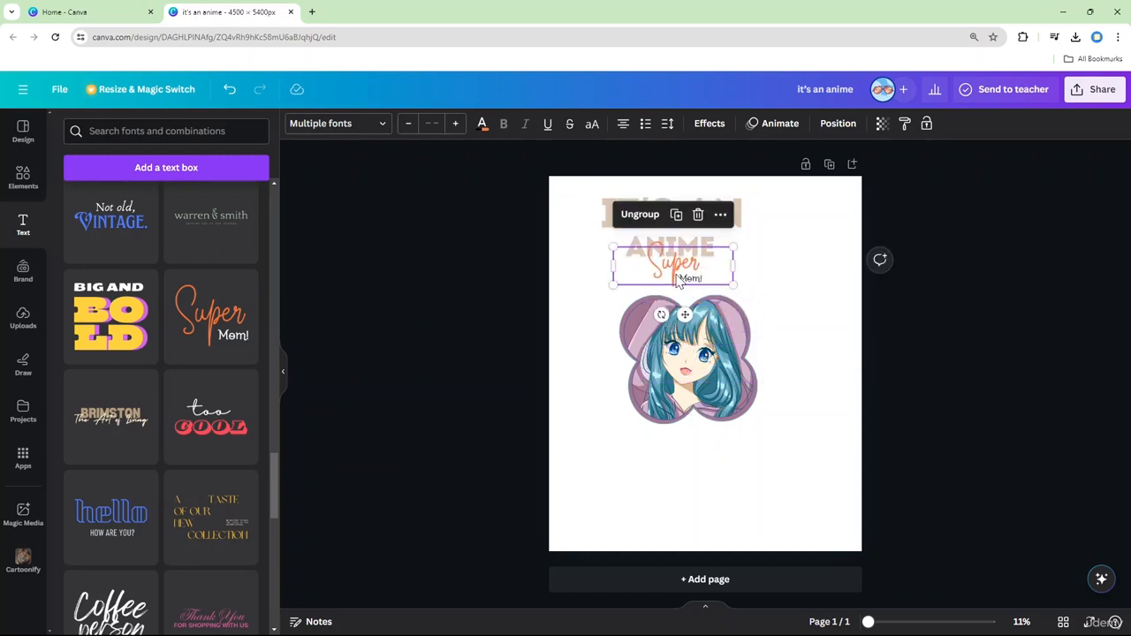
Replace "Super" with "Thing" in the added text group and delete its "Mom!" text
{"action": "double_click", "coordinate": [678, 276]}
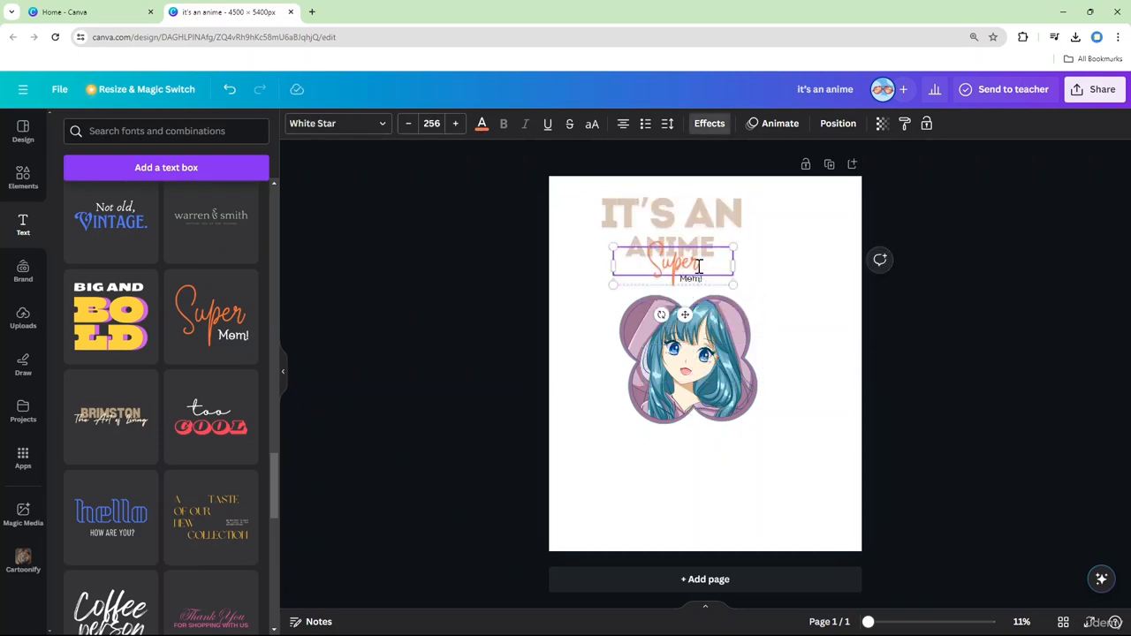
{"action": "double_click", "coordinate": [702, 265]}
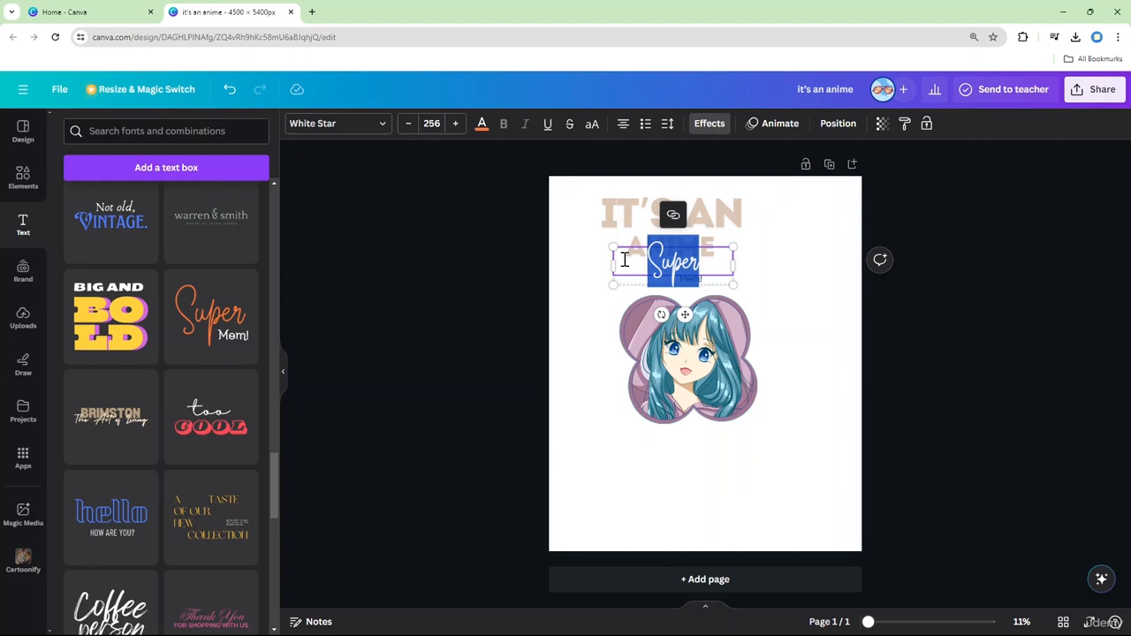
{"action": "type", "text": "Thing"}
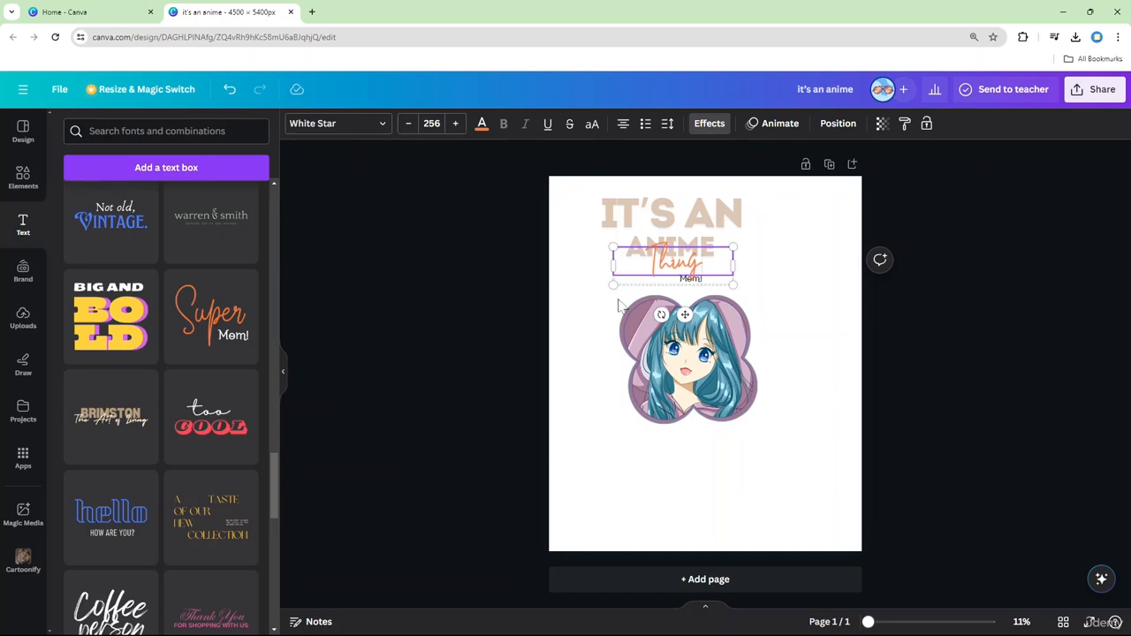
{"action": "left_click", "coordinate": [707, 281]}
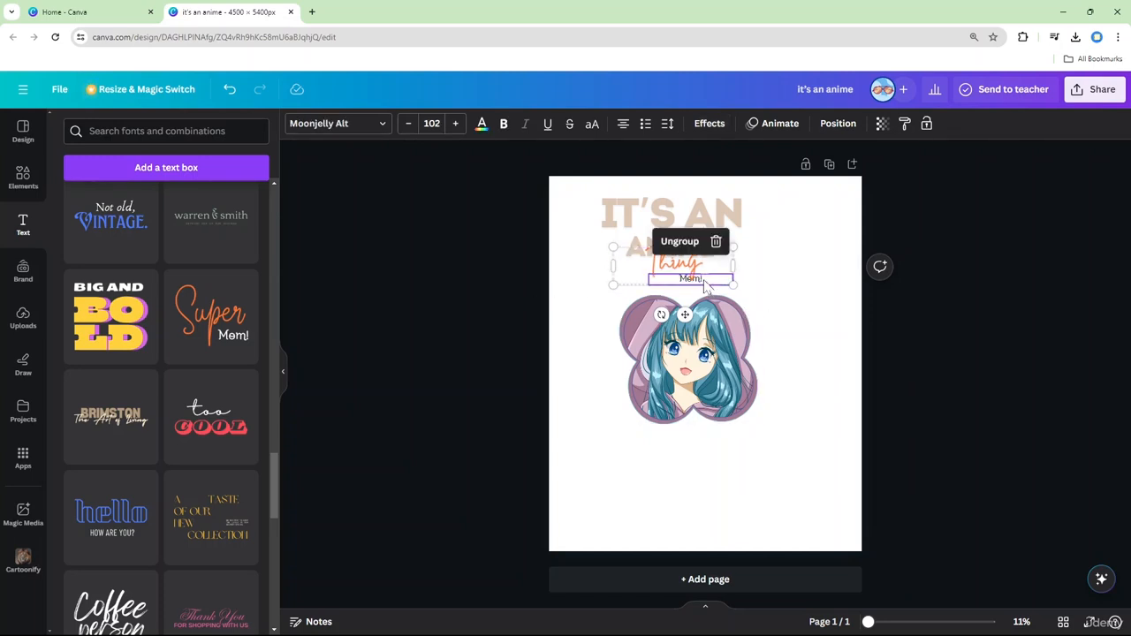
{"action": "double_click", "coordinate": [704, 281]}
{"action": "key", "text": "BackSpace"}
{"action": "left_click", "coordinate": [742, 260]}
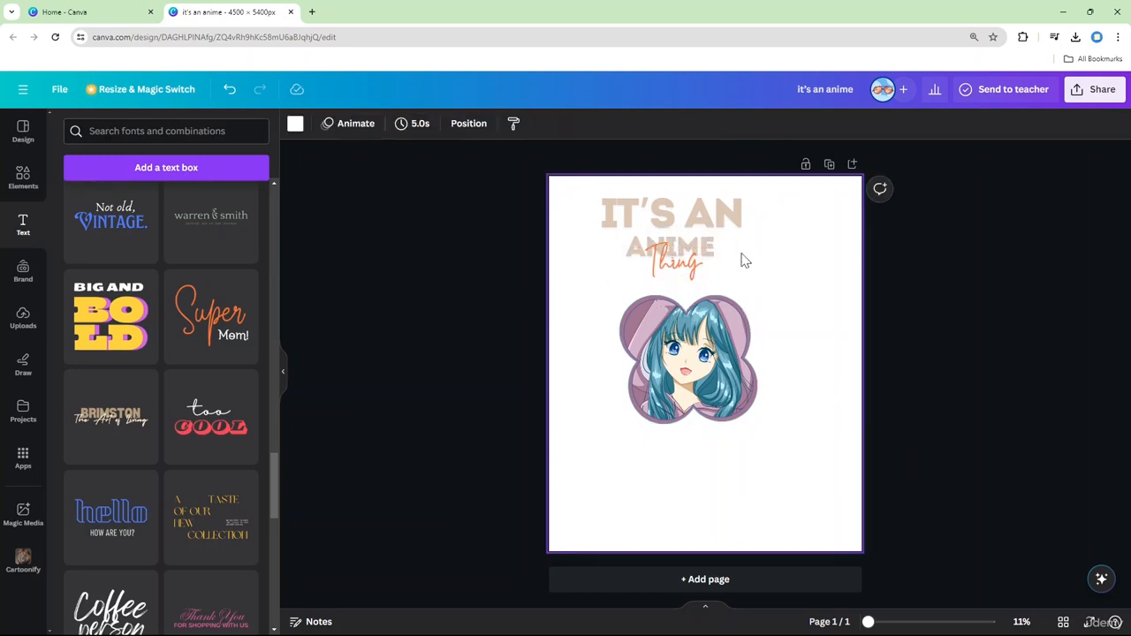
Recolour the "IT'S AN" heading with the mauve document colour
{"action": "scroll", "coordinate": [743, 280], "scroll_direction": "up", "scroll_amount": 3, "text": "ctrl"}
{"action": "scroll", "coordinate": [752, 255], "scroll_direction": "up", "scroll_amount": 2}
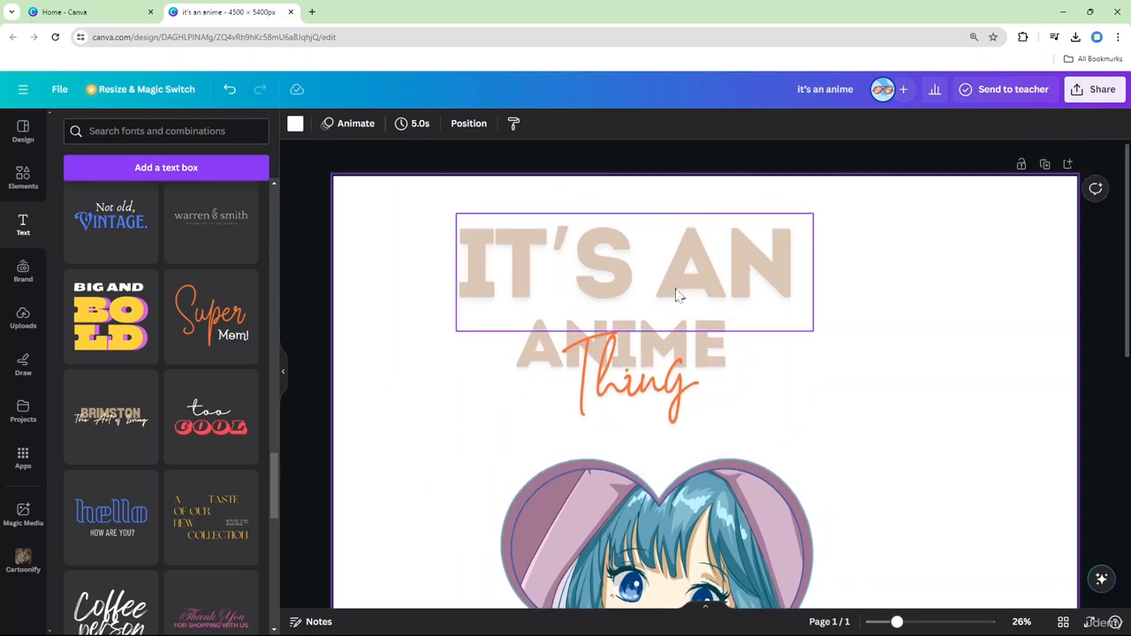
{"action": "left_click", "coordinate": [627, 268]}
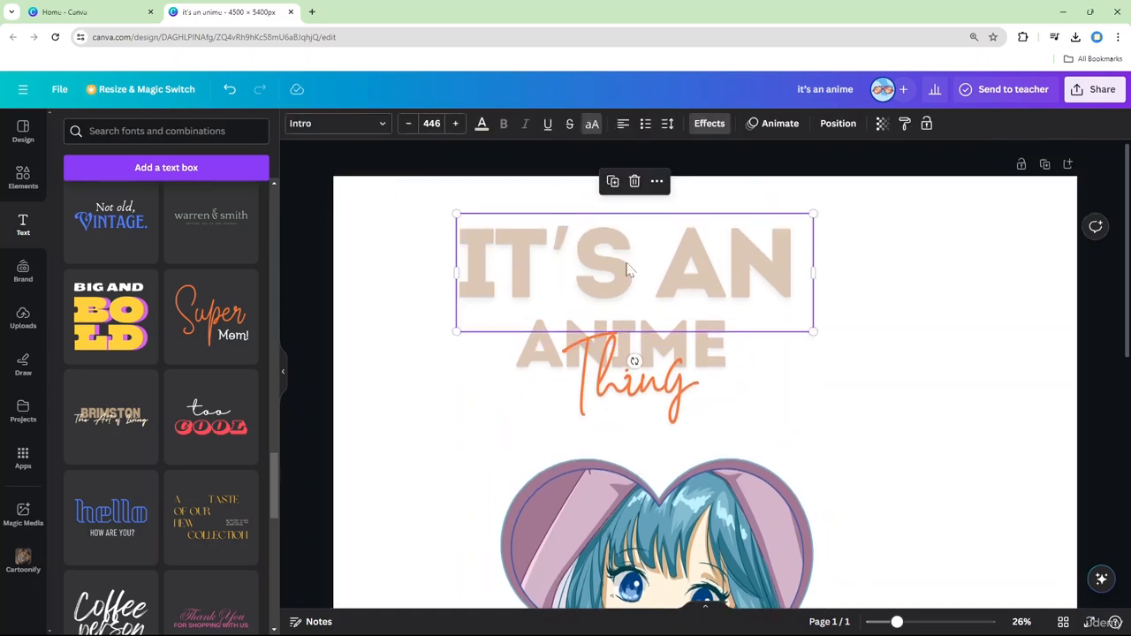
{"action": "left_click", "coordinate": [482, 125]}
{"action": "left_click", "coordinate": [210, 206]}
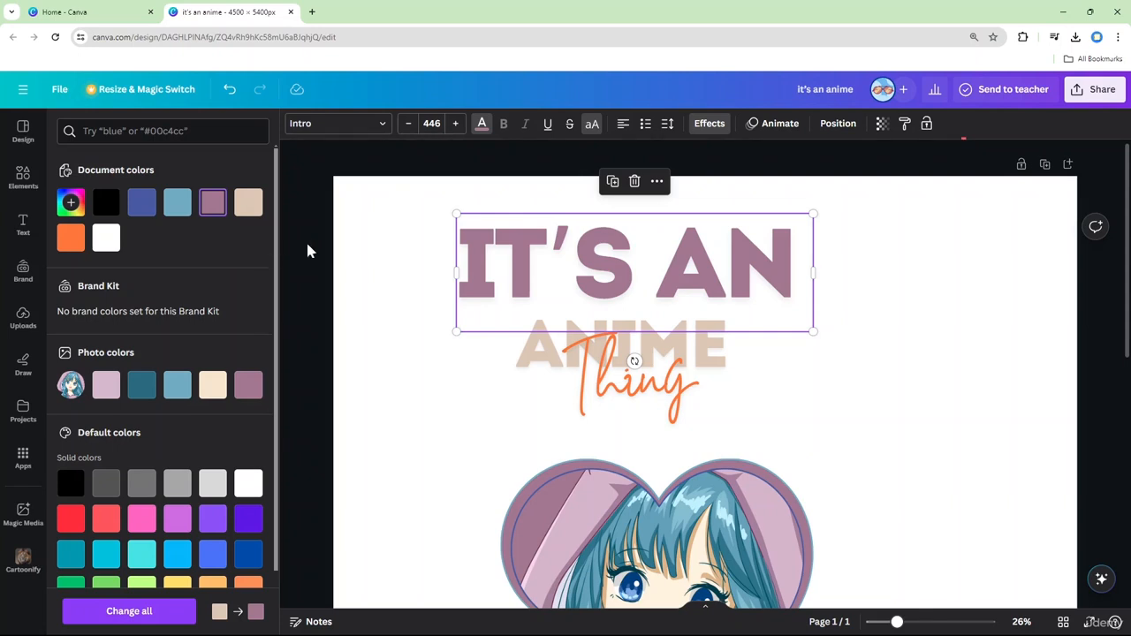
Recolour the "Thing" text light orange and the "ANIME" text bright pink
{"action": "left_click", "coordinate": [588, 356]}
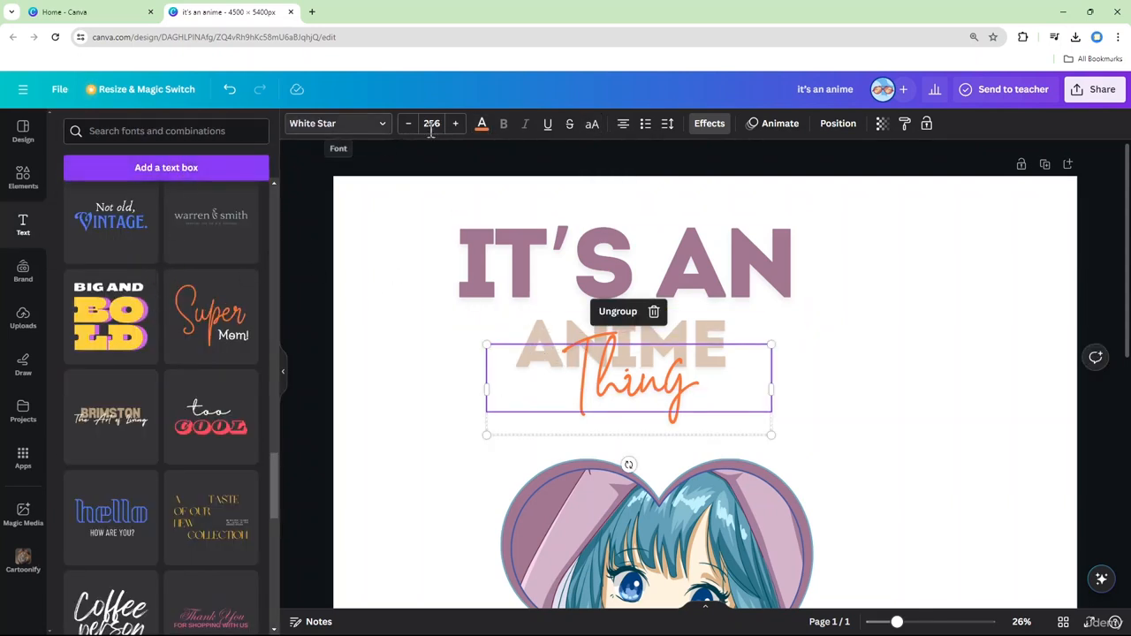
{"action": "left_click", "coordinate": [481, 123]}
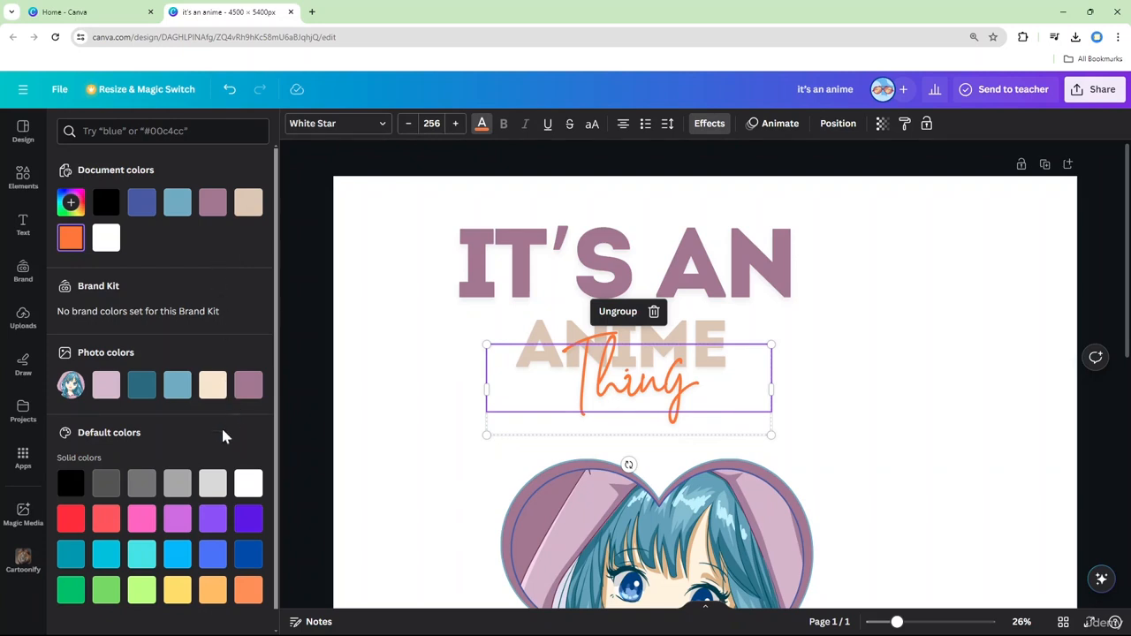
{"action": "left_click", "coordinate": [217, 592]}
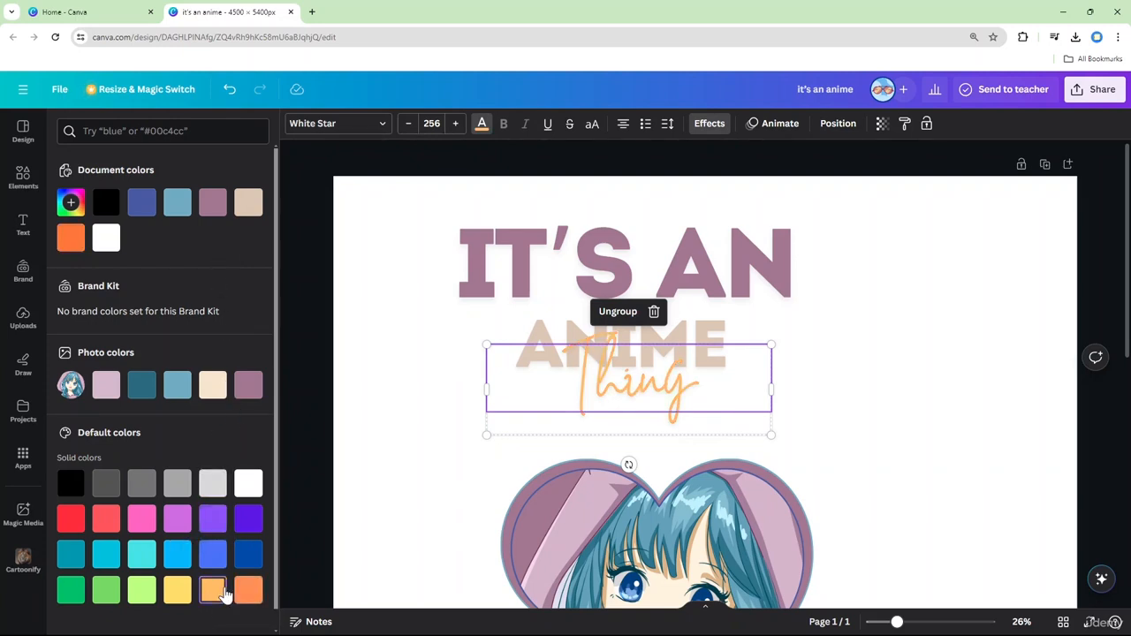
{"action": "left_click", "coordinate": [681, 343]}
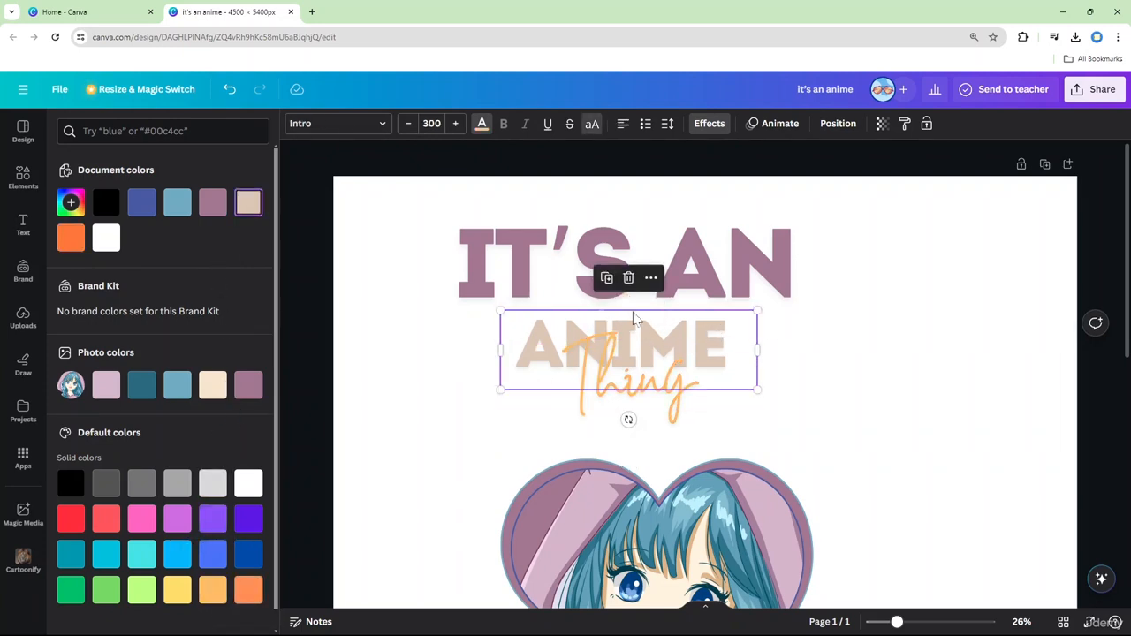
{"action": "left_click", "coordinate": [209, 390]}
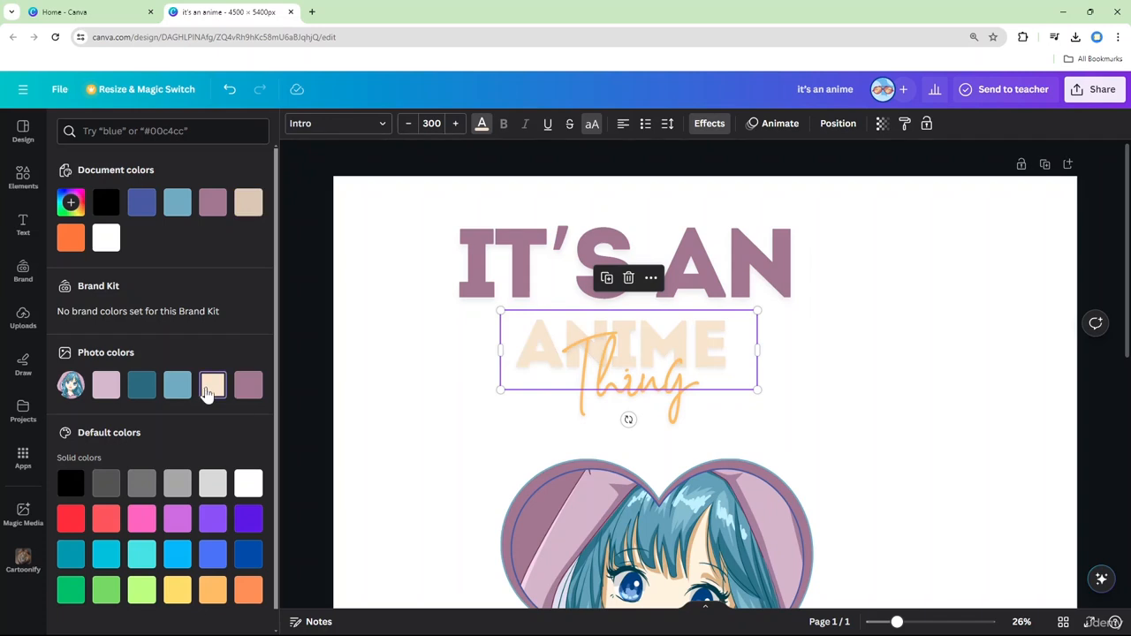
{"action": "left_click", "coordinate": [145, 523]}
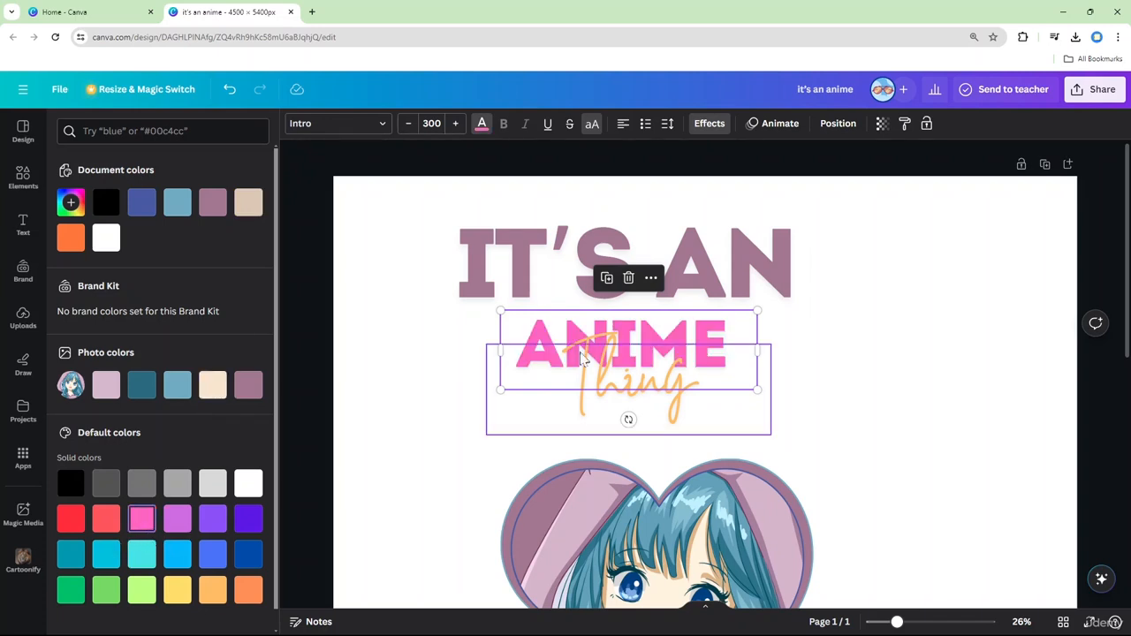
Move "Thing" lower beneath "ANIME" and shrink "IT'S AN" to about size 366, placing it directly above "ANIME"
{"action": "left_click_drag", "start_coordinate": [678, 381], "coordinate": [673, 407]}
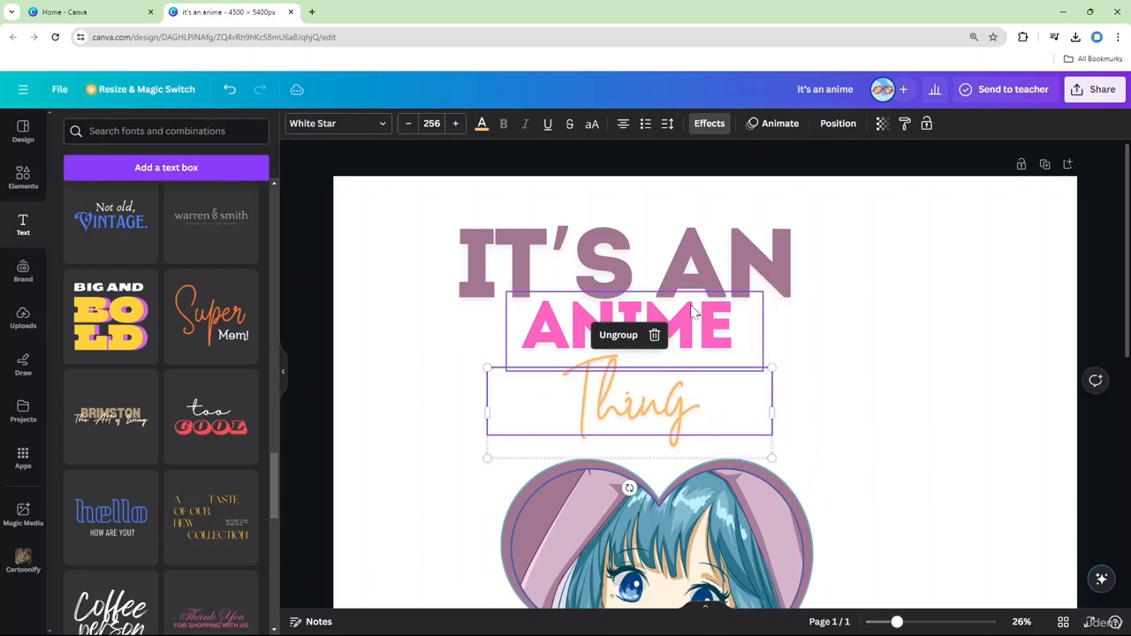
{"action": "mouse_move", "coordinate": [692, 311]}
{"action": "left_mouse_down"}
{"action": "mouse_move", "coordinate": [699, 342]}
{"action": "mouse_move", "coordinate": [693, 308]}
{"action": "left_mouse_up"}
{"action": "left_click_drag", "start_coordinate": [697, 251], "coordinate": [699, 268]}
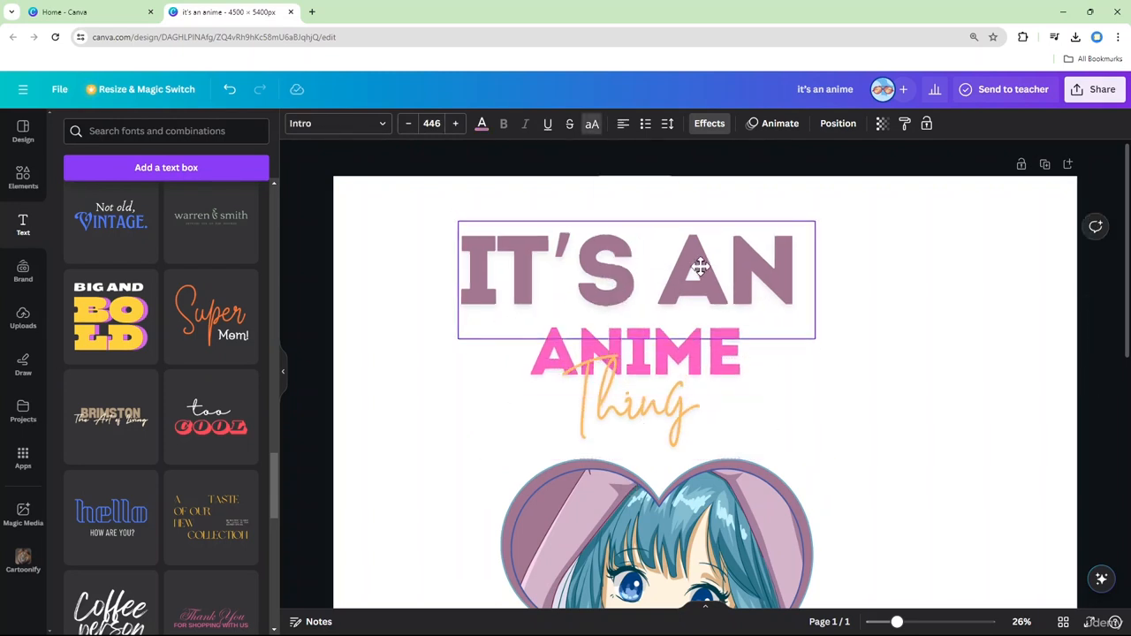
{"action": "left_click_drag", "start_coordinate": [459, 231], "coordinate": [525, 253]}
{"action": "left_click_drag", "start_coordinate": [637, 297], "coordinate": [624, 298]}
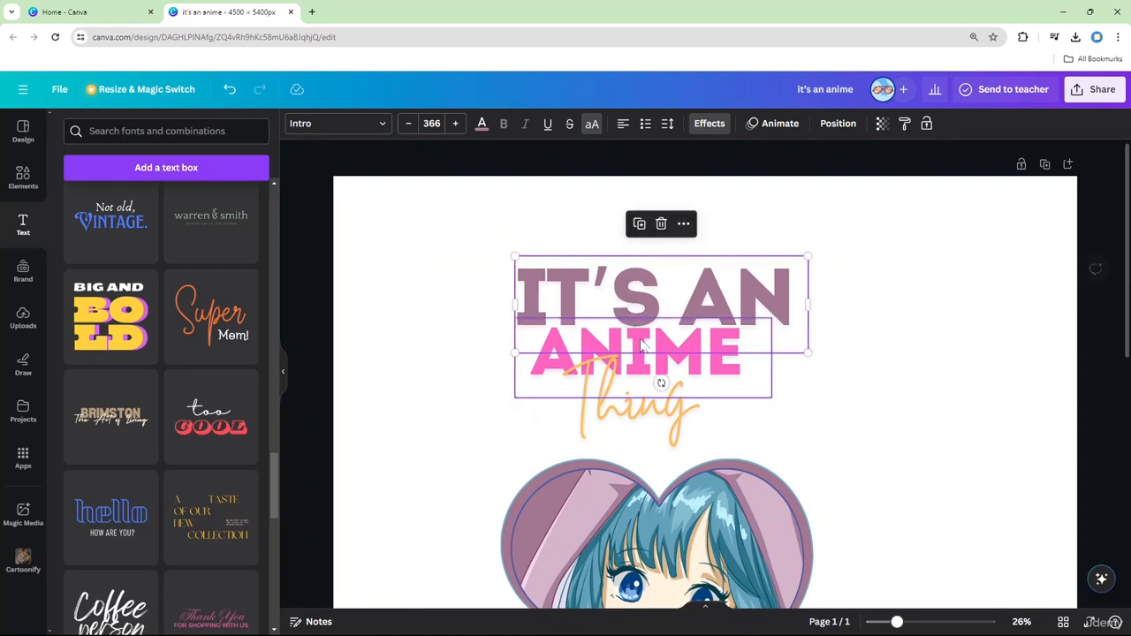
Fine-tune the positions of "Thing", "ANIME" and "IT'S AN" so the three lines stack closely and centred
{"action": "left_click", "coordinate": [653, 396]}
{"action": "left_click", "coordinate": [676, 358]}
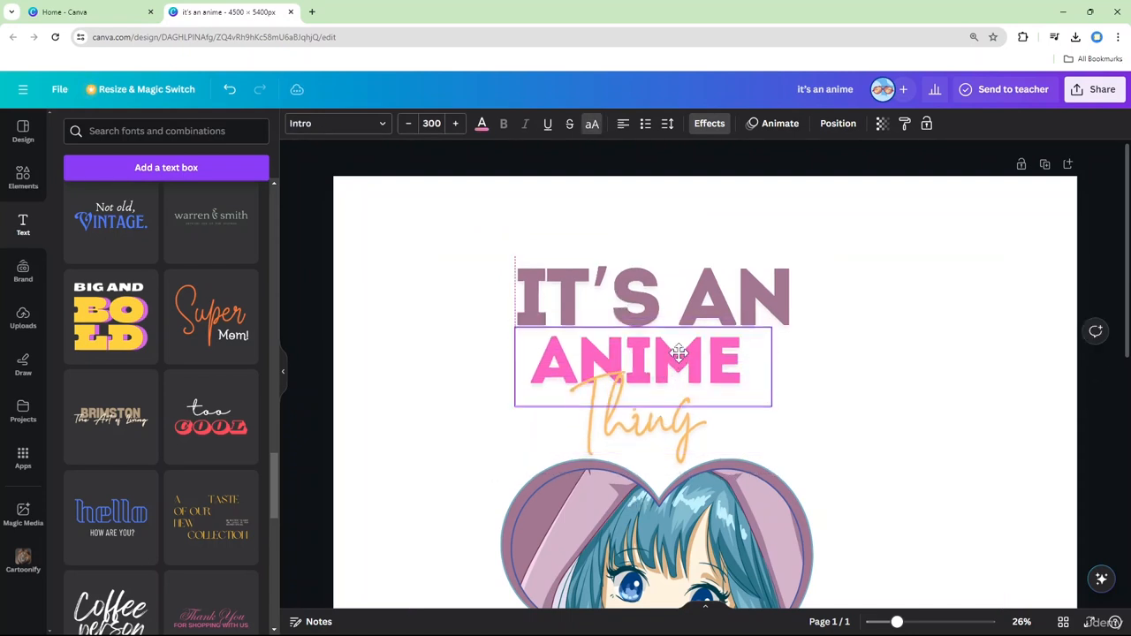
{"action": "left_click", "coordinate": [677, 300]}
{"action": "left_click_drag", "start_coordinate": [677, 300], "coordinate": [669, 304]}
Reposition the grouped anime girl frames slightly lower, leaving a small gap beneath the "Thing" text
{"action": "left_click", "coordinate": [876, 310]}
{"action": "scroll", "coordinate": [880, 311], "scroll_direction": "down", "scroll_amount": 2}
{"action": "scroll", "coordinate": [881, 310], "scroll_direction": "down", "scroll_amount": 1}
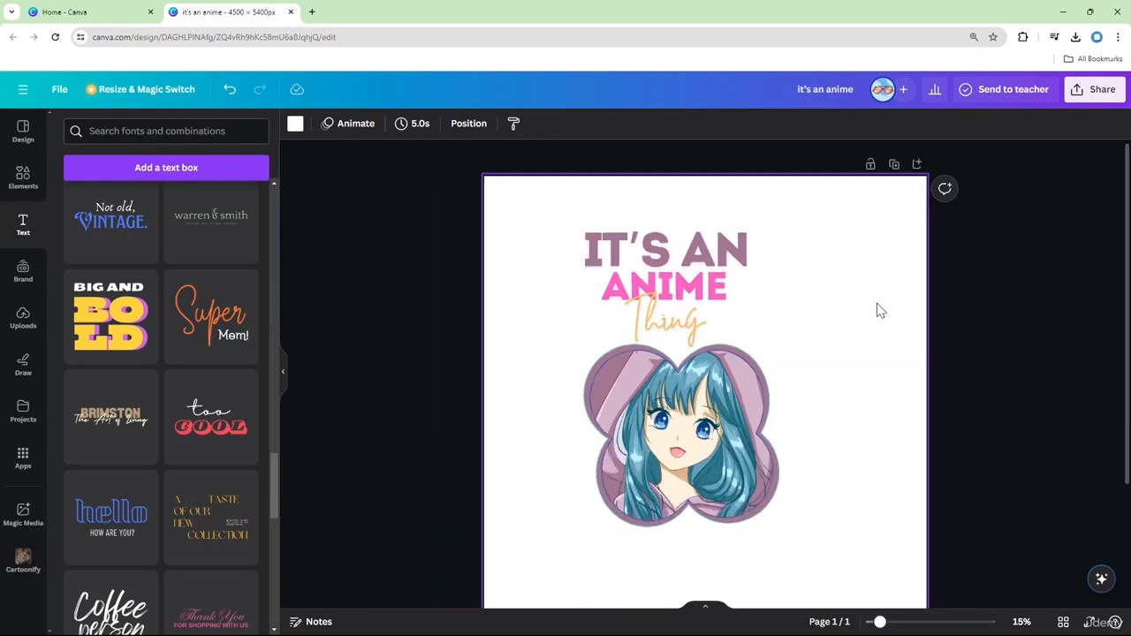
{"action": "left_click", "coordinate": [737, 399]}
{"action": "left_click_drag", "start_coordinate": [737, 399], "coordinate": [741, 402]}
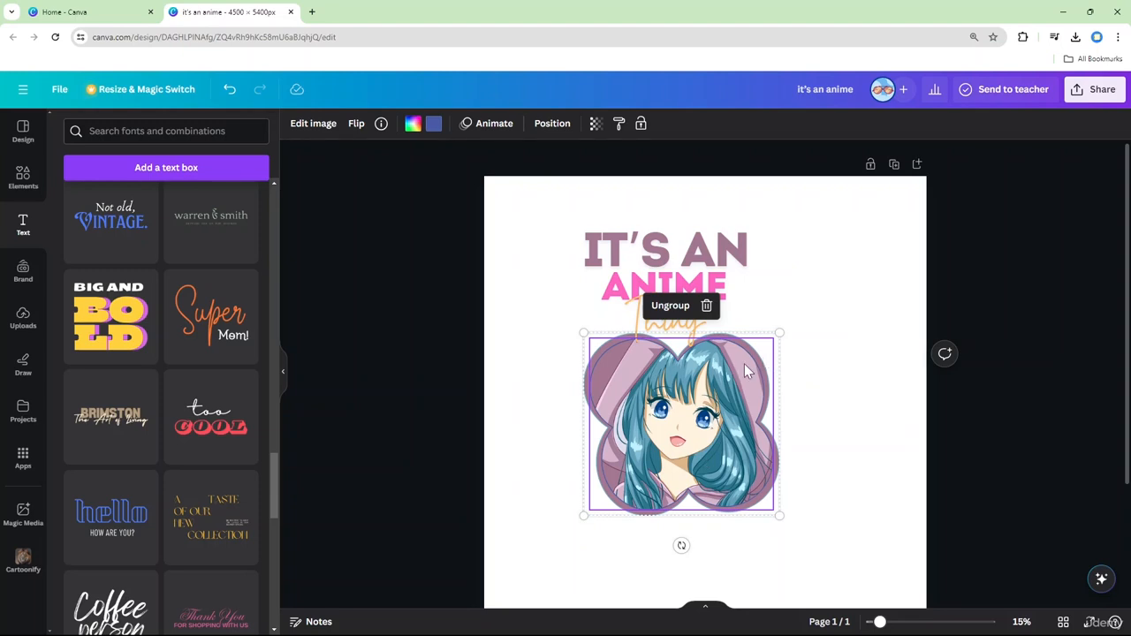
{"action": "left_click_drag", "start_coordinate": [745, 371], "coordinate": [745, 391]}
Try the Fredoka and Bukhari Script fonts on the "Thing" text and settle on Adlery Pro
{"action": "left_click", "coordinate": [679, 326]}
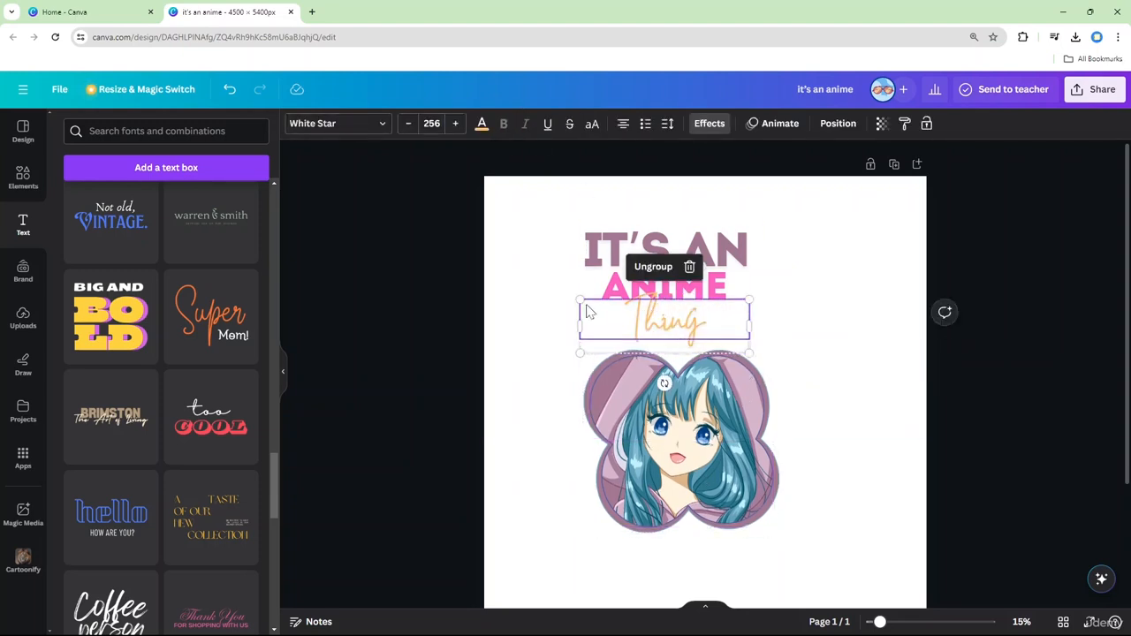
{"action": "left_click", "coordinate": [384, 124]}
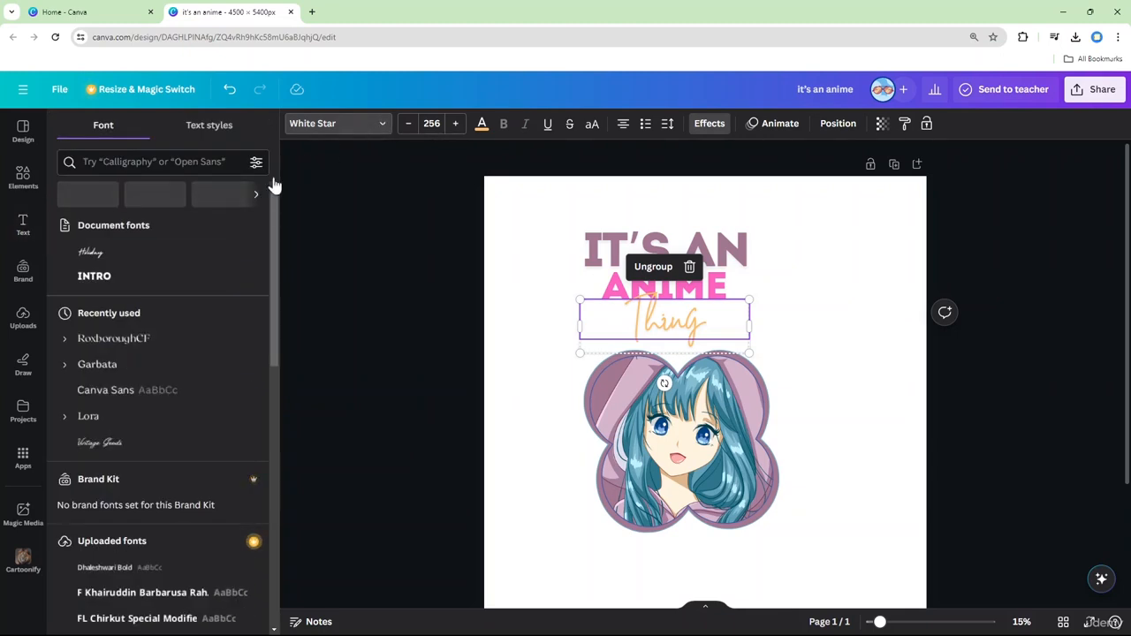
{"action": "scroll", "coordinate": [168, 319], "scroll_direction": "down", "scroll_amount": 10}
{"action": "scroll", "coordinate": [177, 318], "scroll_direction": "down", "scroll_amount": 10}
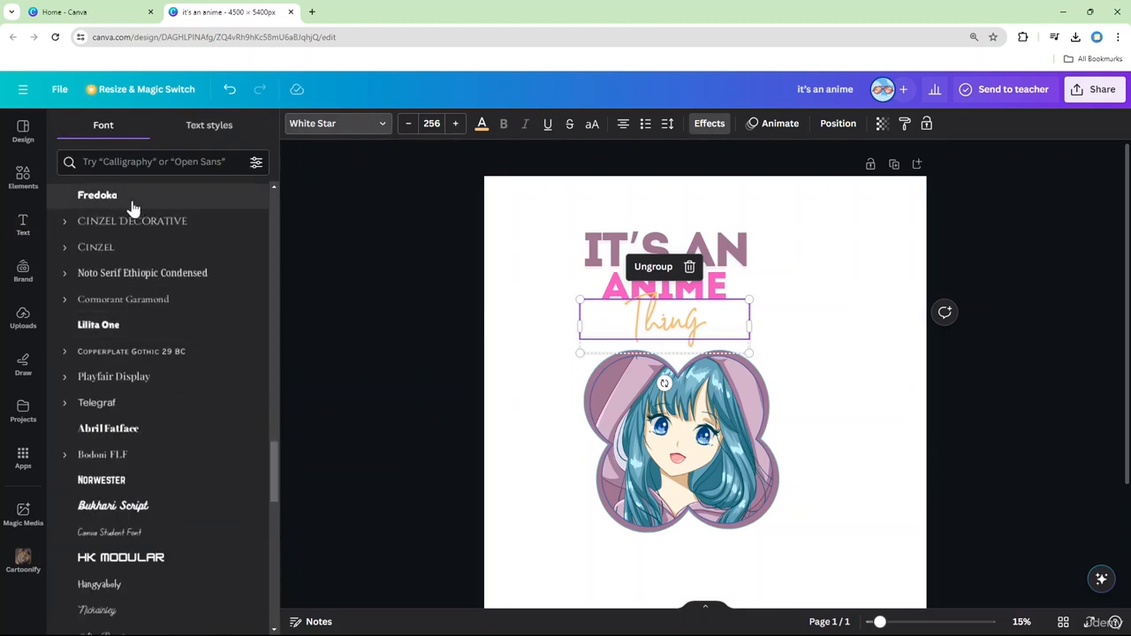
{"action": "left_click", "coordinate": [98, 203]}
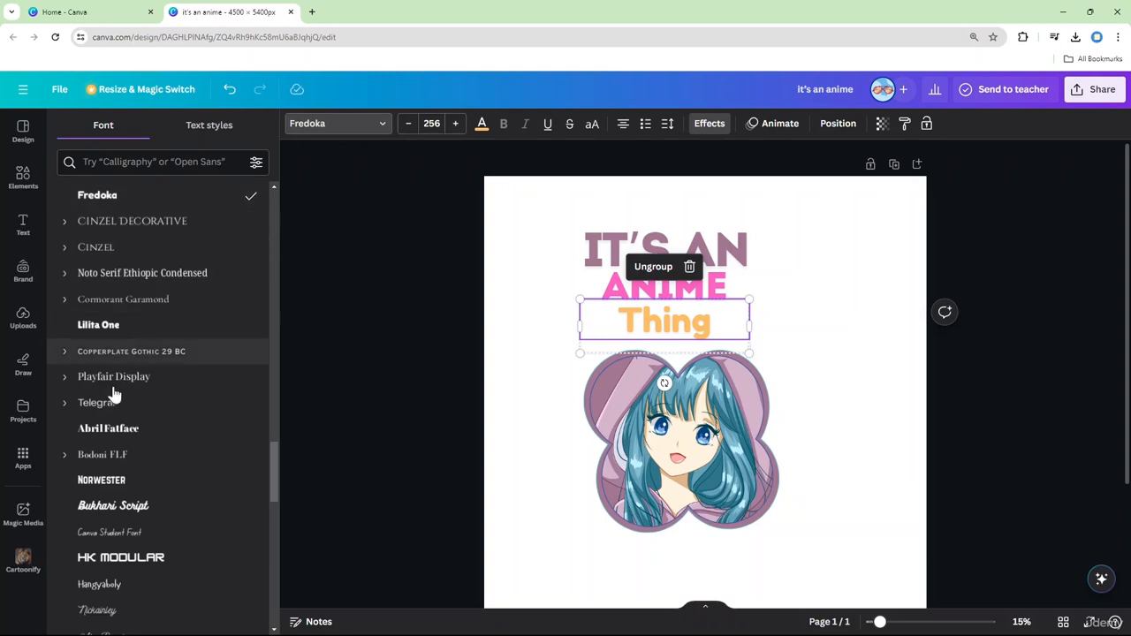
{"action": "left_click", "coordinate": [142, 509]}
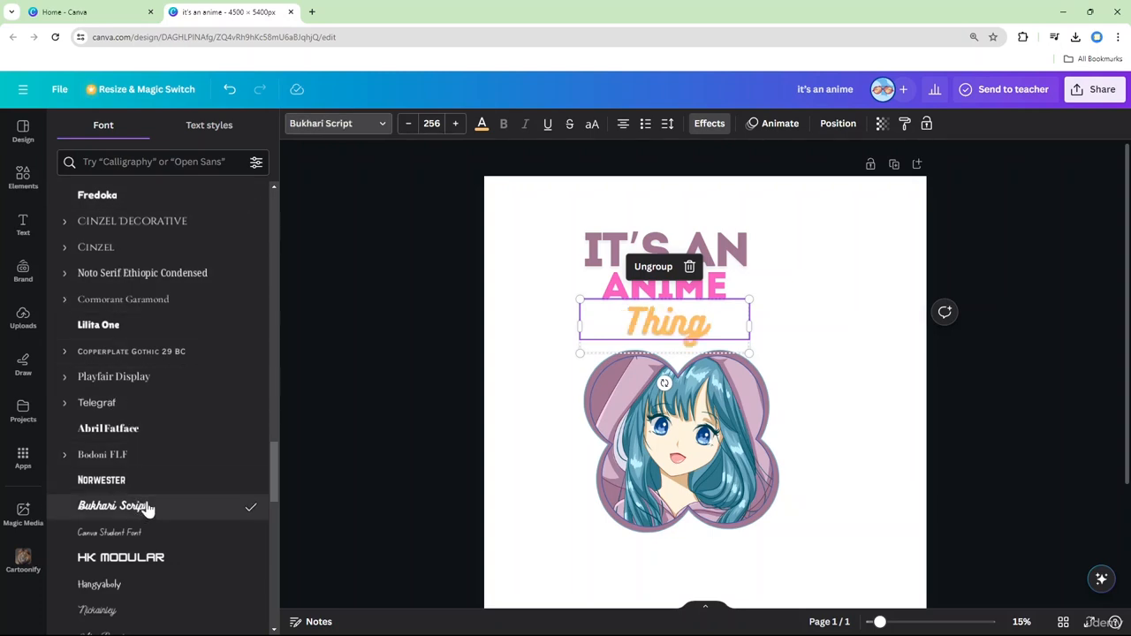
{"action": "scroll", "coordinate": [142, 442], "scroll_direction": "down", "scroll_amount": 5}
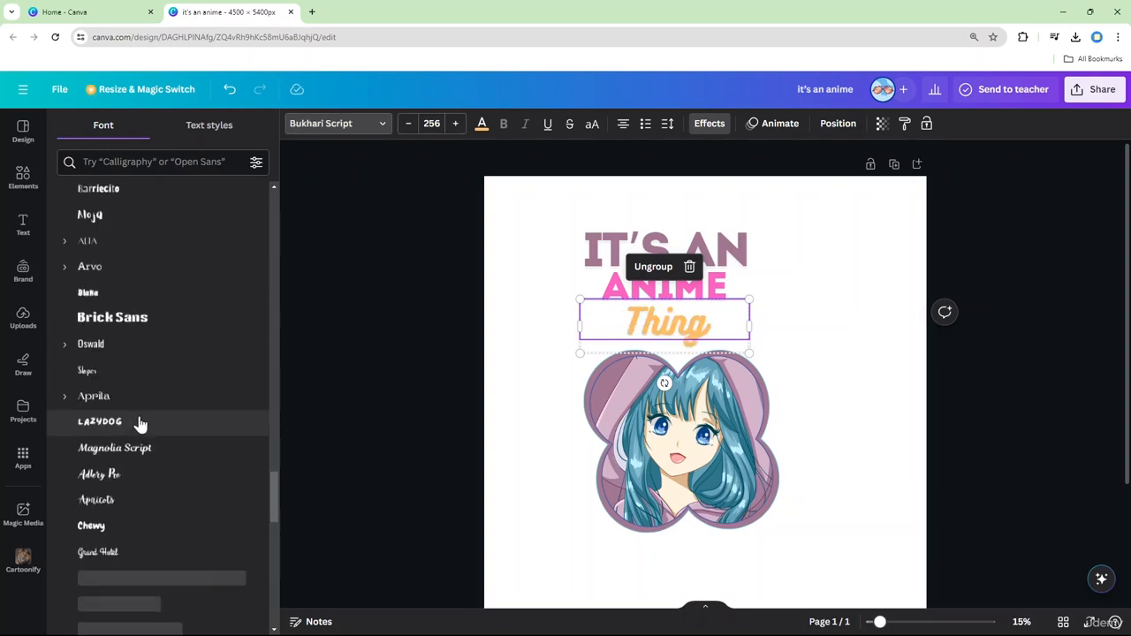
{"action": "left_click", "coordinate": [127, 483]}
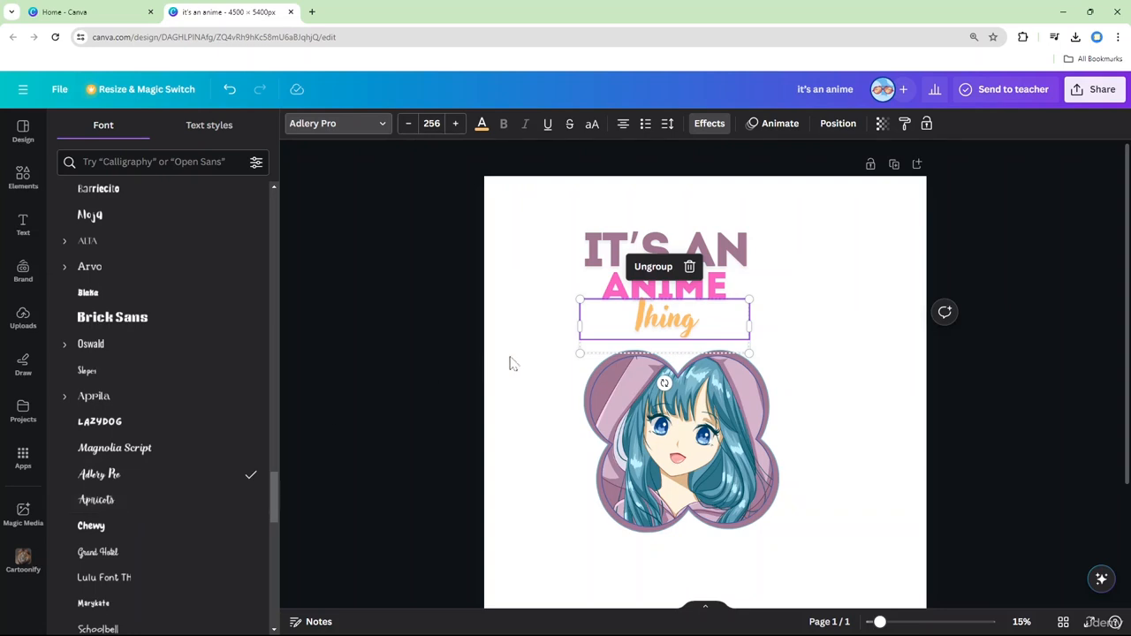
{"action": "left_click", "coordinate": [823, 322]}
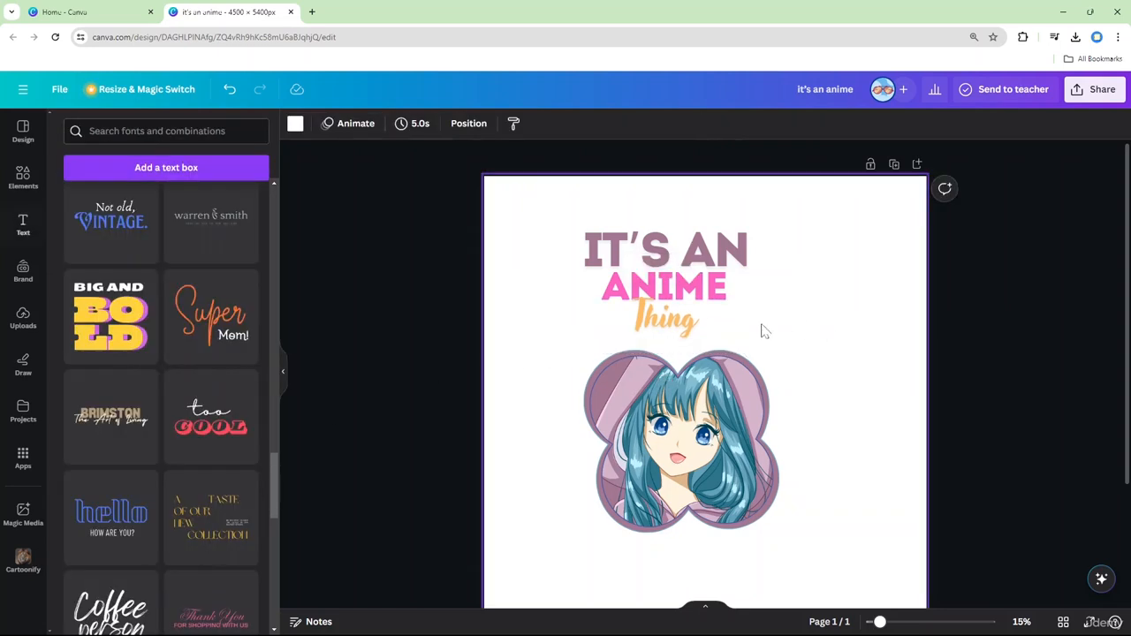
Find the line shape with the search "line", add it to the design and place it just right of the "Thing" text
{"action": "left_click", "coordinate": [693, 324]}
{"action": "left_click", "coordinate": [25, 182]}
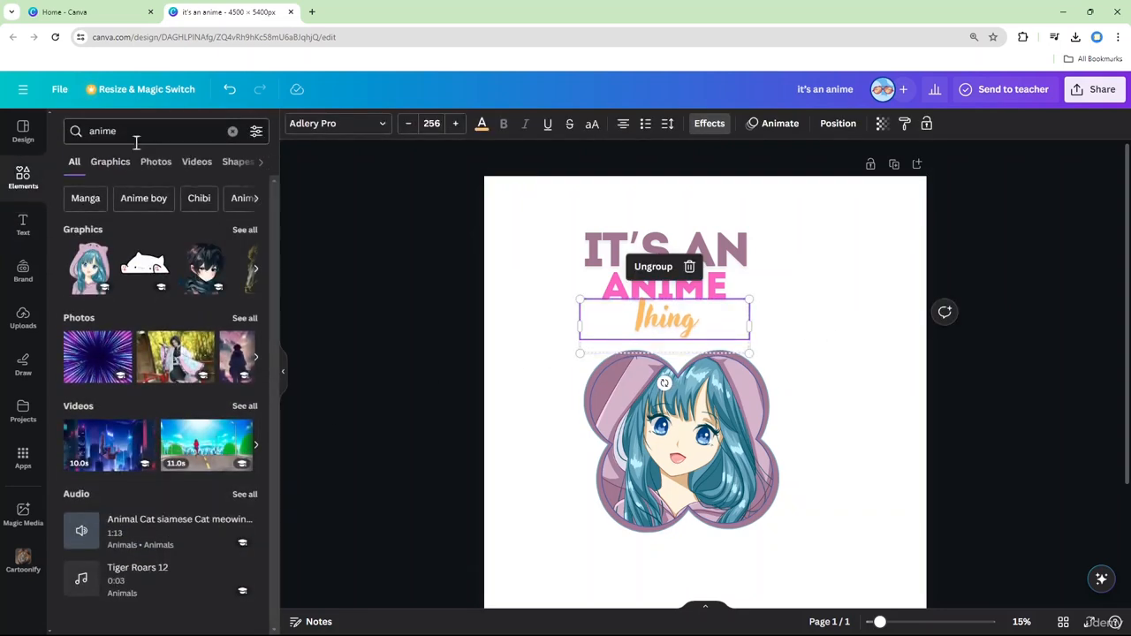
{"action": "left_click", "coordinate": [99, 133]}
{"action": "double_click", "coordinate": [99, 131]}
{"action": "type", "text": "line"}
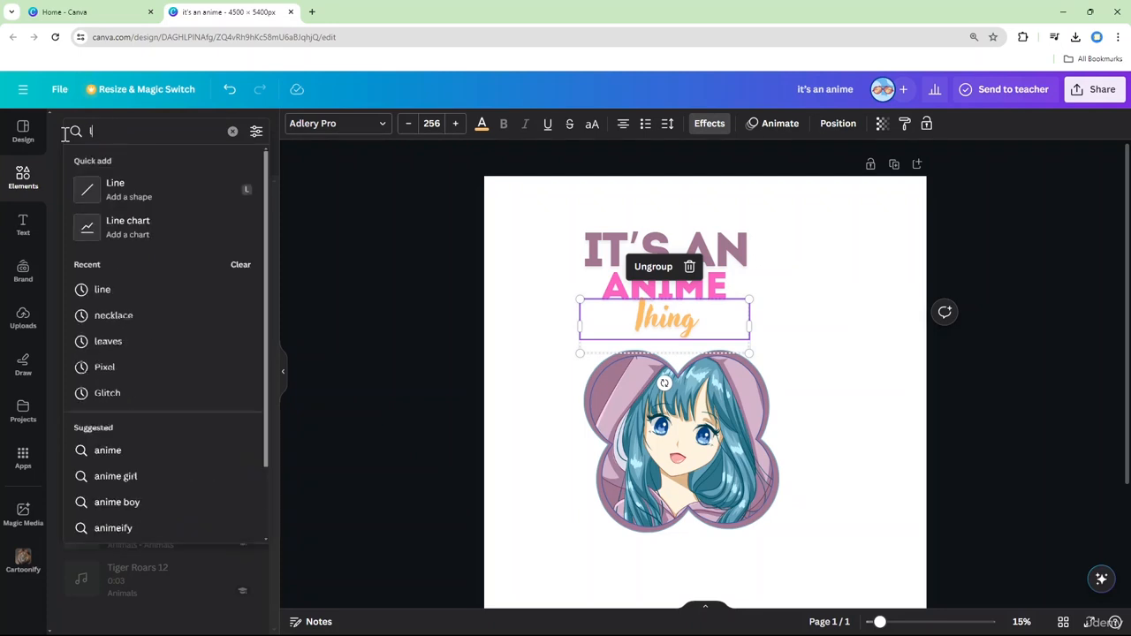
{"action": "left_click", "coordinate": [115, 202]}
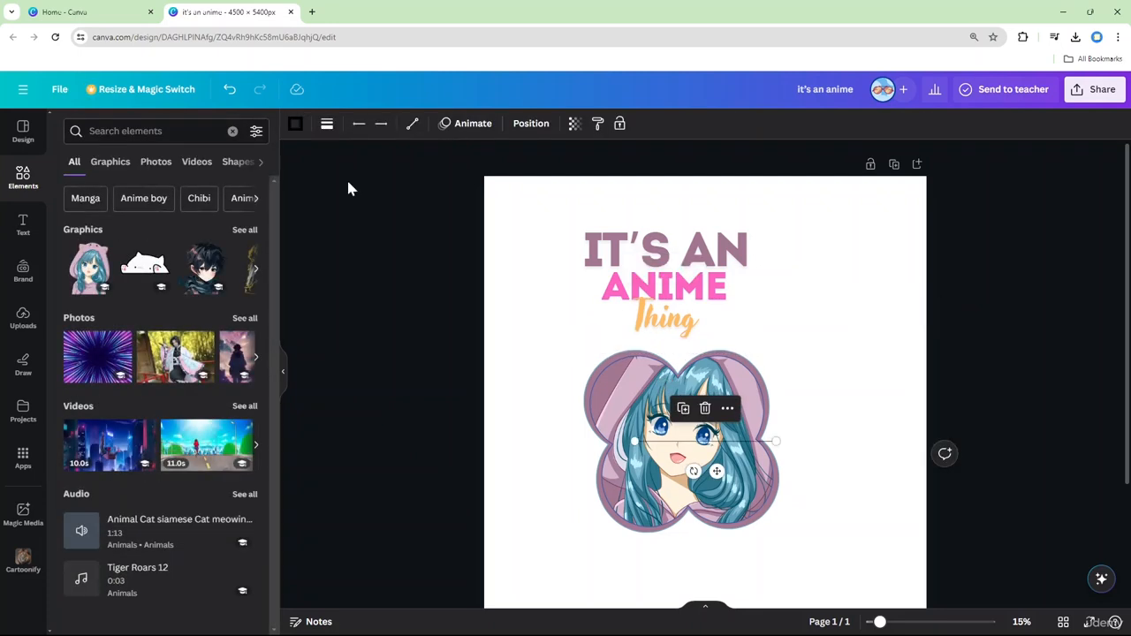
{"action": "left_click", "coordinate": [357, 129]}
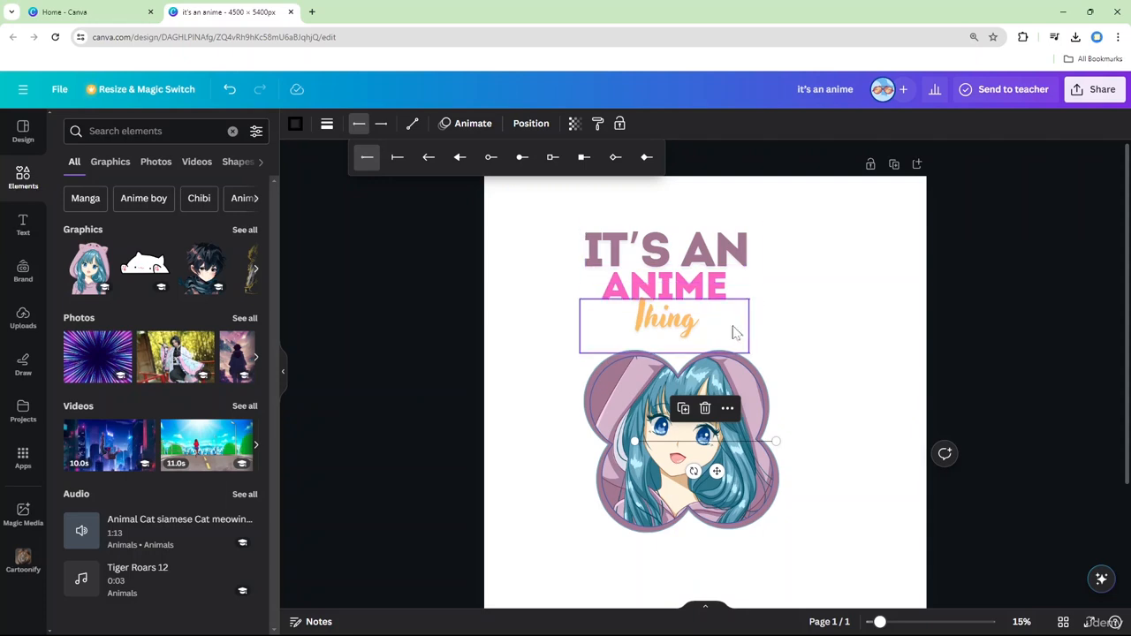
{"action": "left_click_drag", "start_coordinate": [778, 324], "coordinate": [829, 334]}
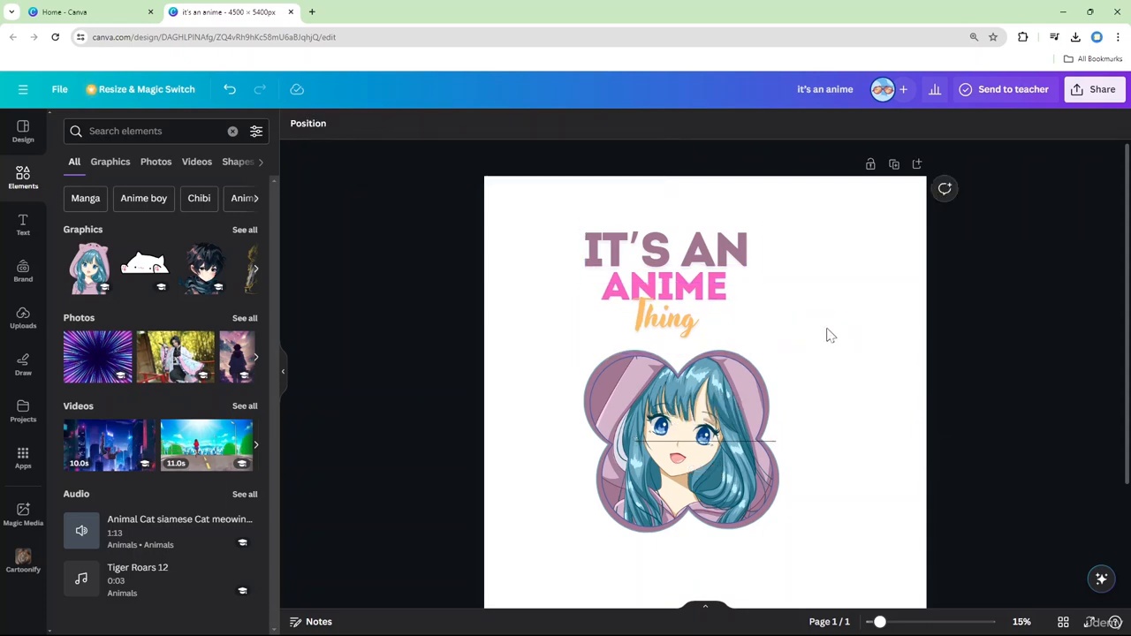
{"action": "left_click_drag", "start_coordinate": [719, 436], "coordinate": [794, 325]}
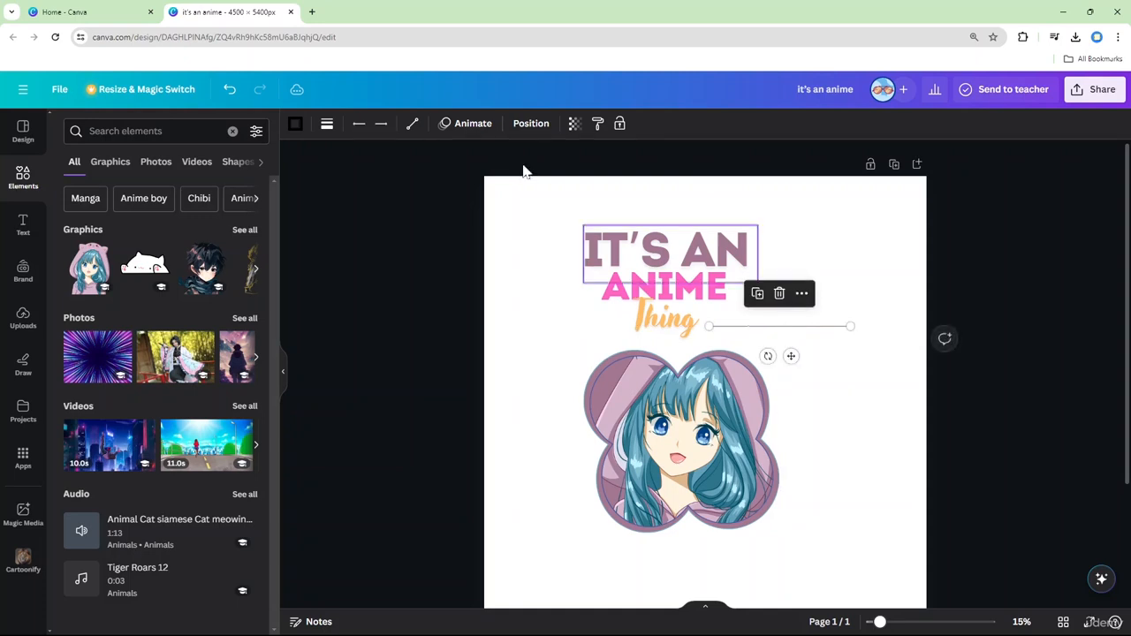
Try pink and cream colours on the line beside "Thing" and settle on the default solid pink
{"action": "left_click", "coordinate": [297, 124]}
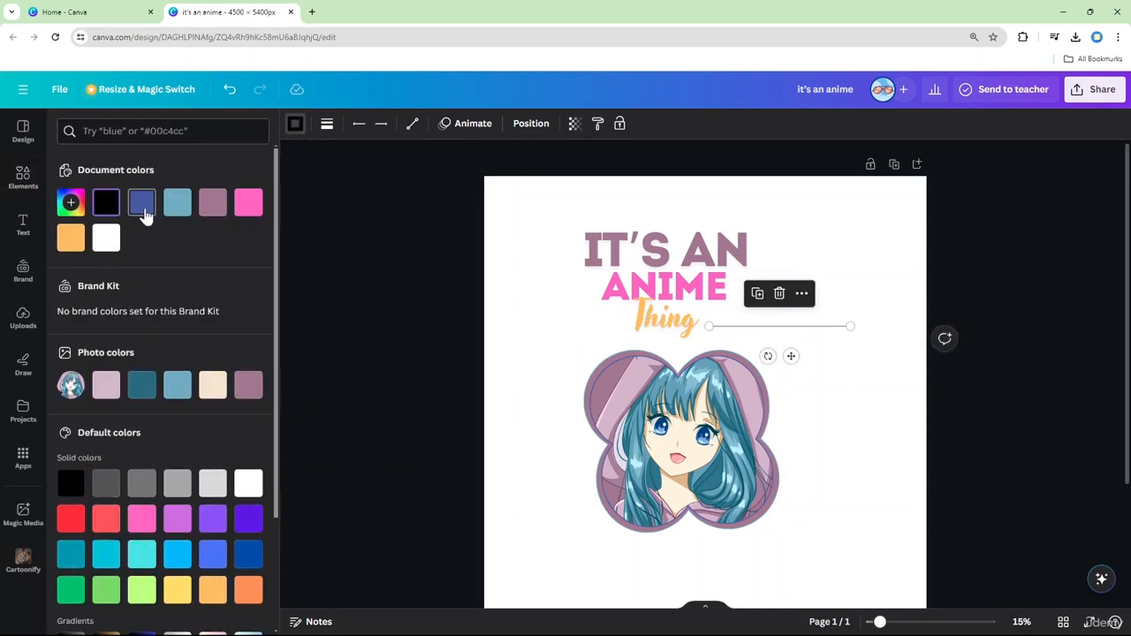
{"action": "left_click", "coordinate": [249, 204]}
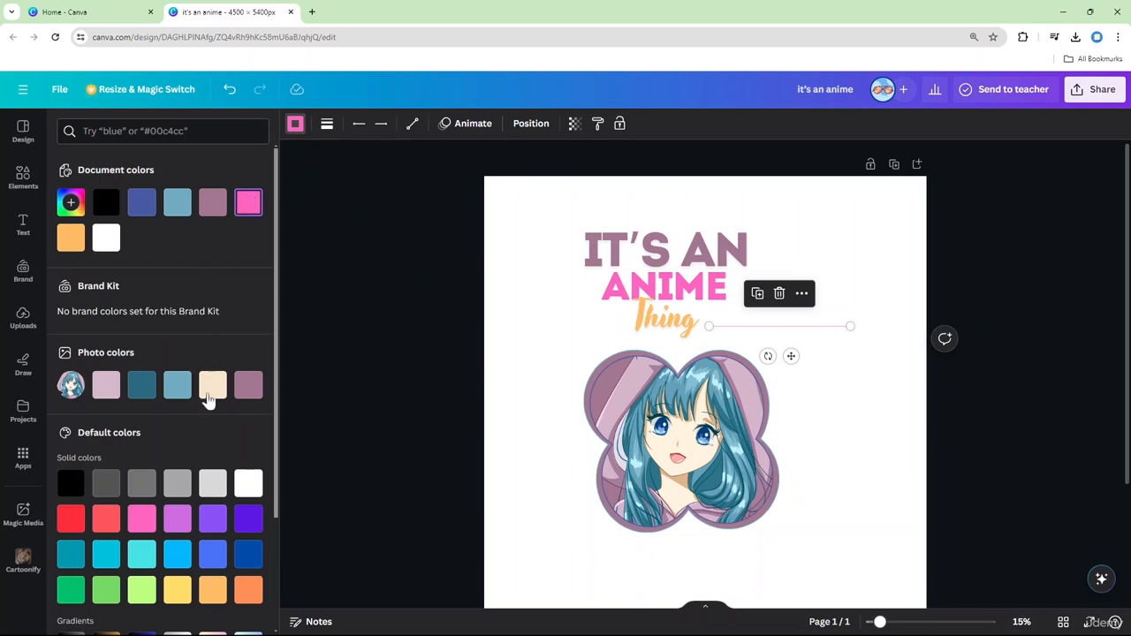
{"action": "left_click", "coordinate": [213, 390]}
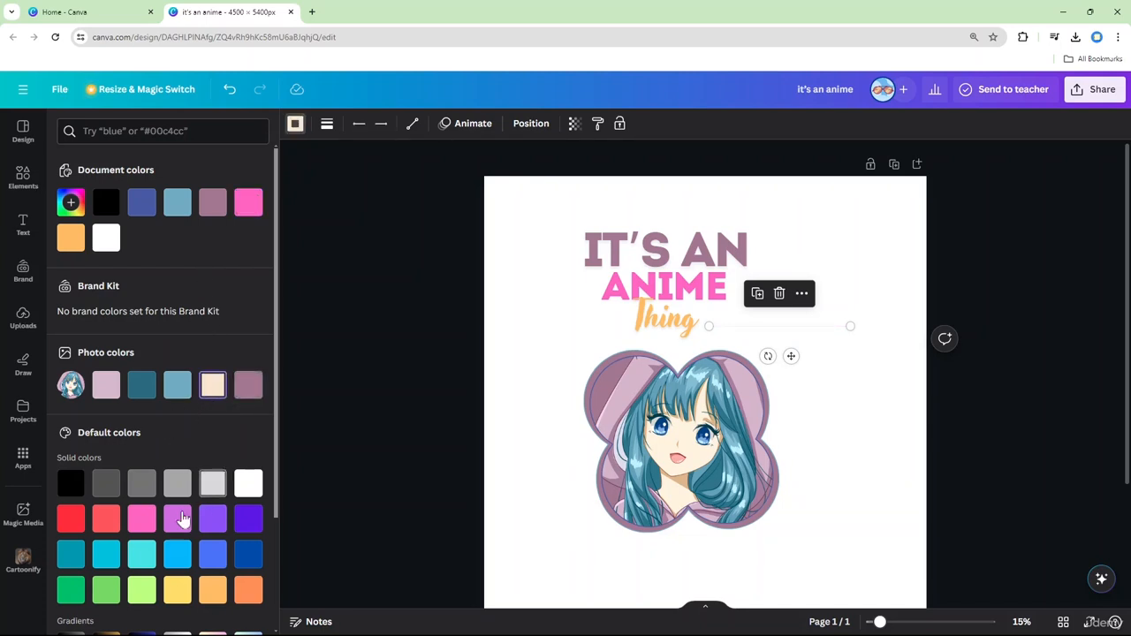
{"action": "left_click", "coordinate": [141, 519]}
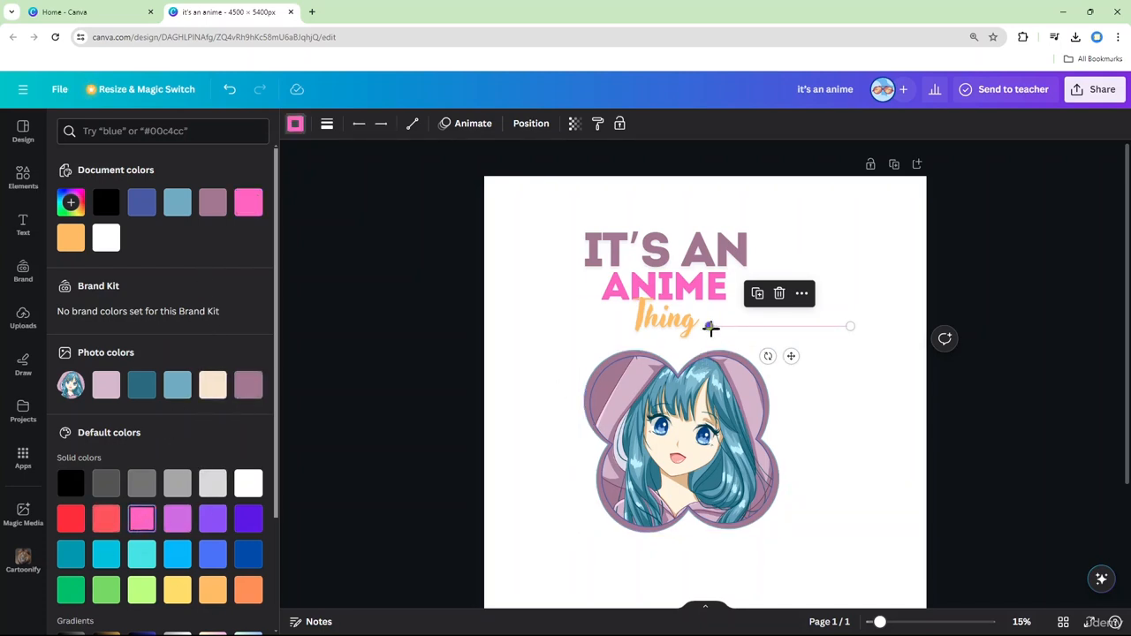
{"action": "left_click", "coordinate": [815, 398]}
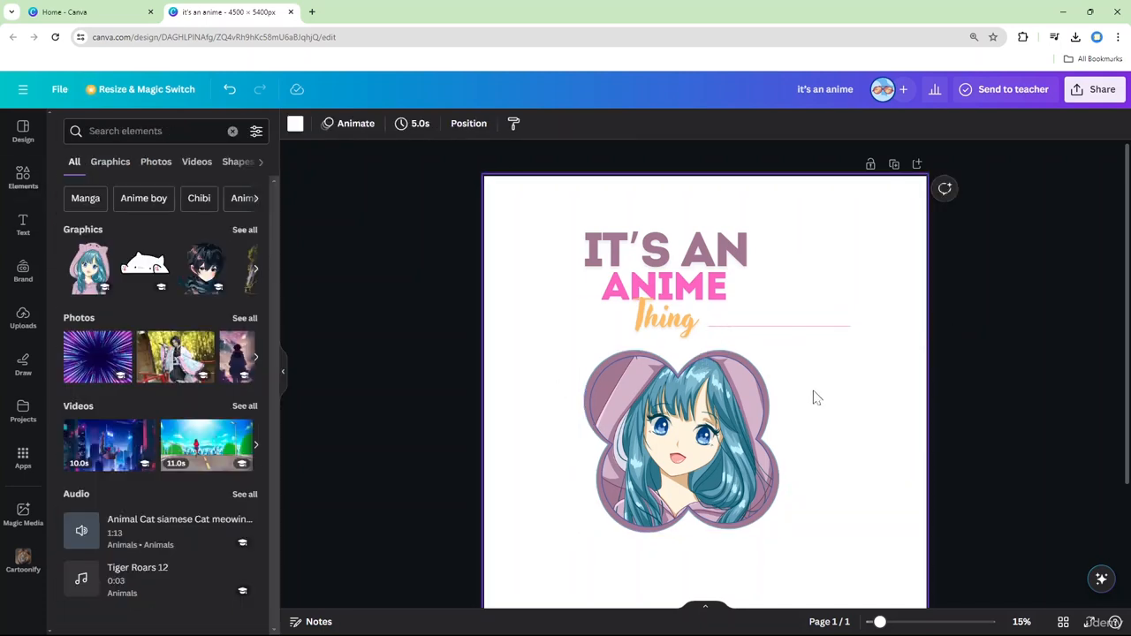
Thicken the line beside "Thing" into a solid bar and add a copy just above it, offset slightly to the right
{"action": "left_click", "coordinate": [784, 328]}
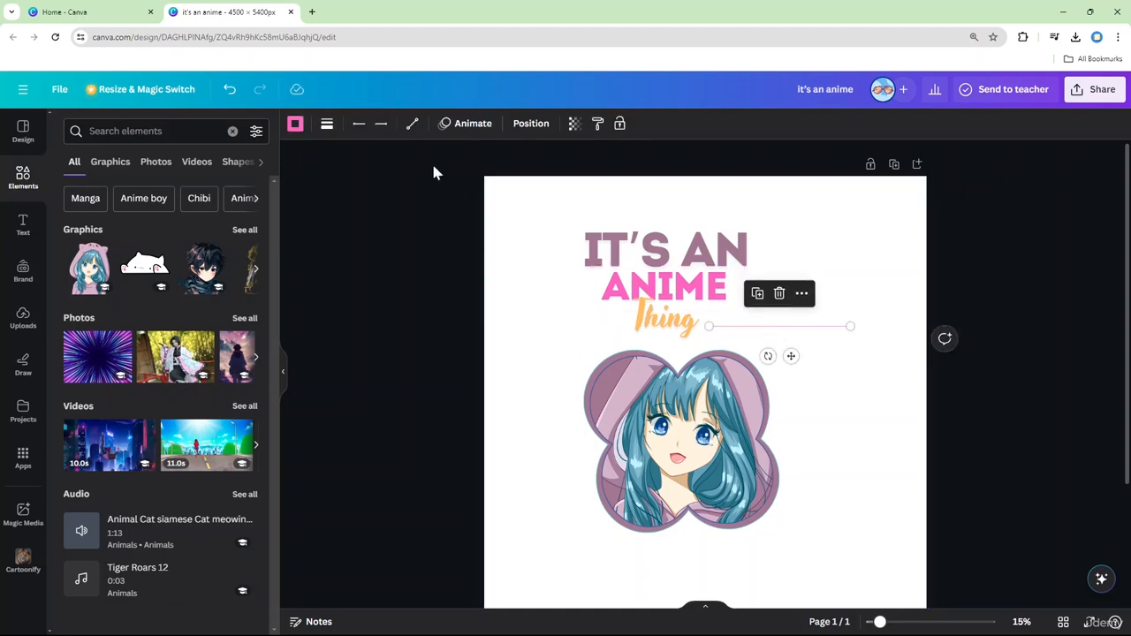
{"action": "left_click", "coordinate": [326, 123]}
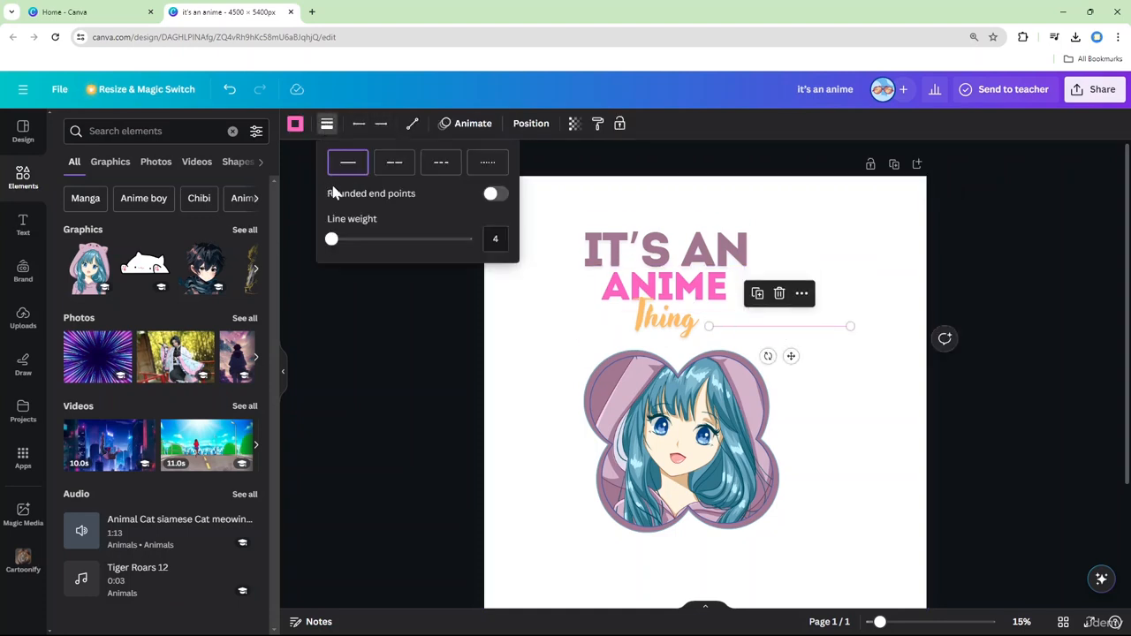
{"action": "left_click_drag", "start_coordinate": [333, 238], "coordinate": [417, 239]}
{"action": "left_click_drag", "start_coordinate": [732, 328], "coordinate": [774, 315]}
{"action": "left_click", "coordinate": [822, 386]}
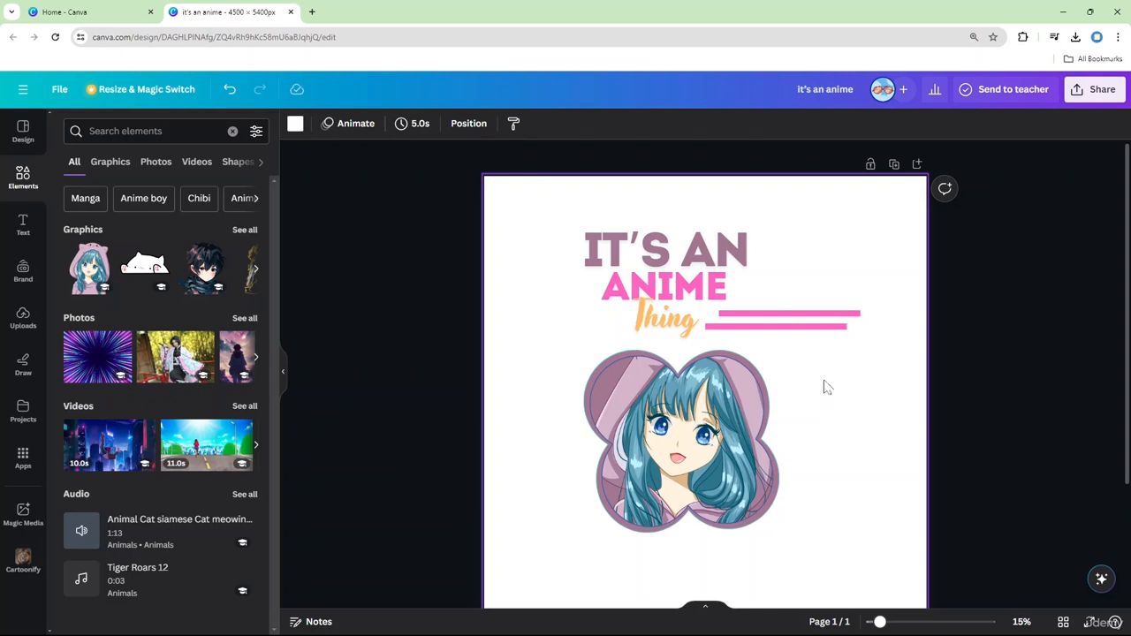
Select both bars beside "Thing", try mauve on them and settle on the dark teal from the photo colours
{"action": "left_click", "coordinate": [774, 327]}
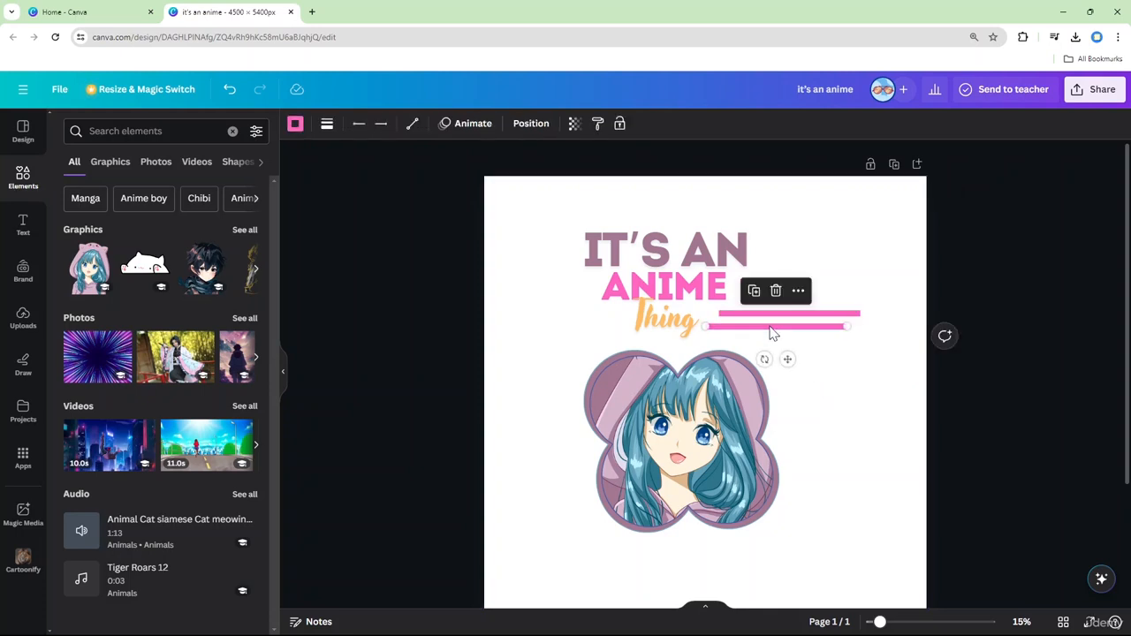
{"action": "key", "text": "Down"}
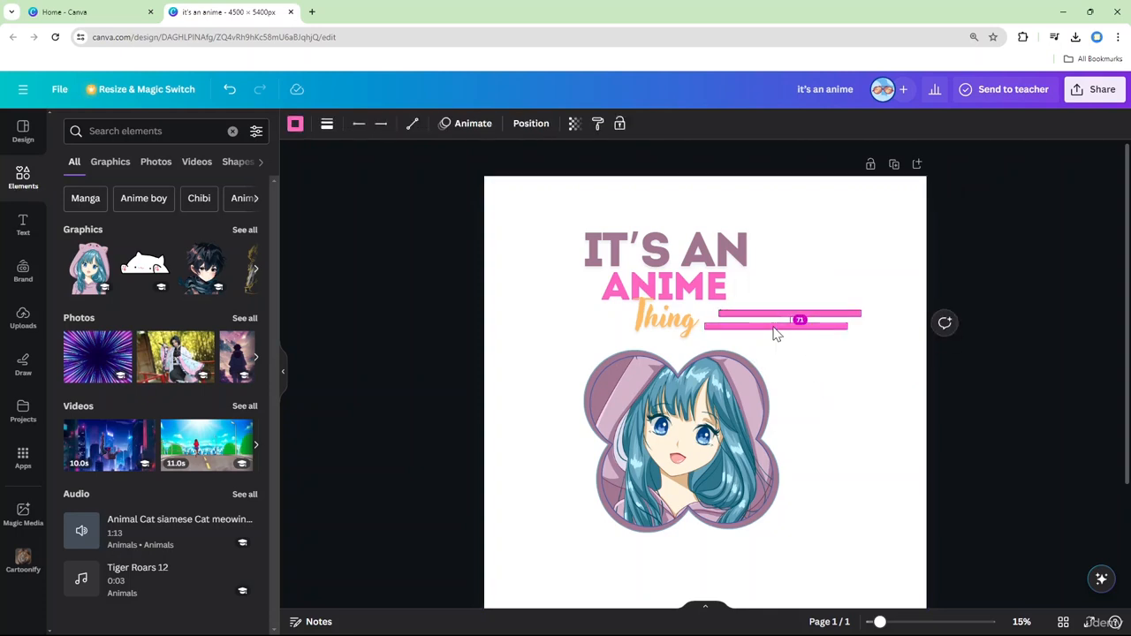
{"action": "left_click", "coordinate": [769, 314], "text": "shift"}
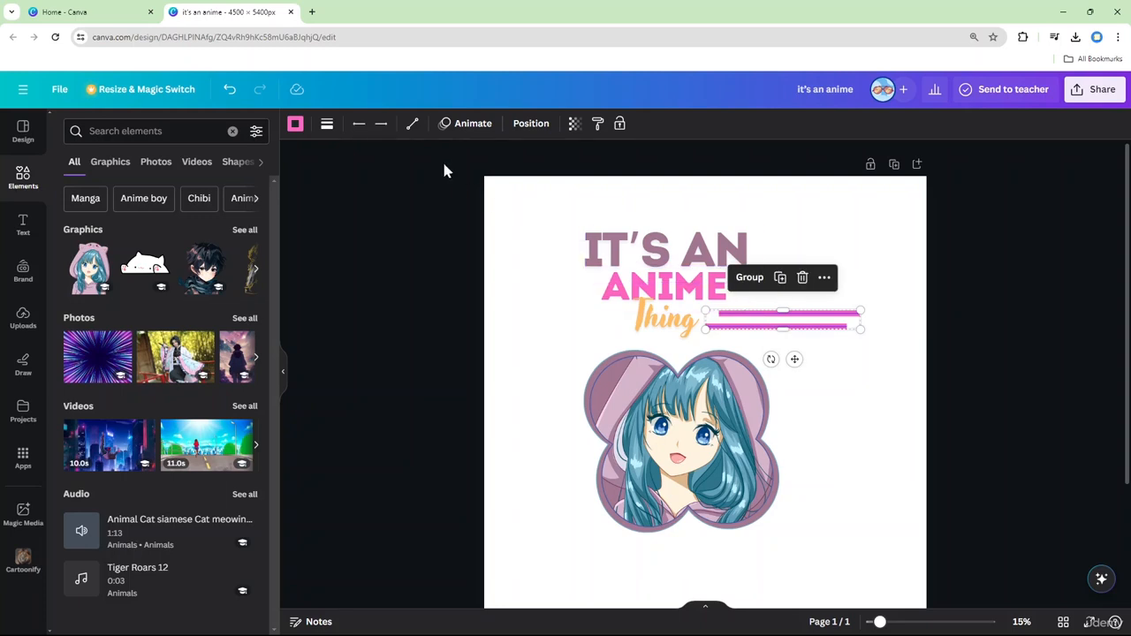
{"action": "left_click", "coordinate": [294, 126]}
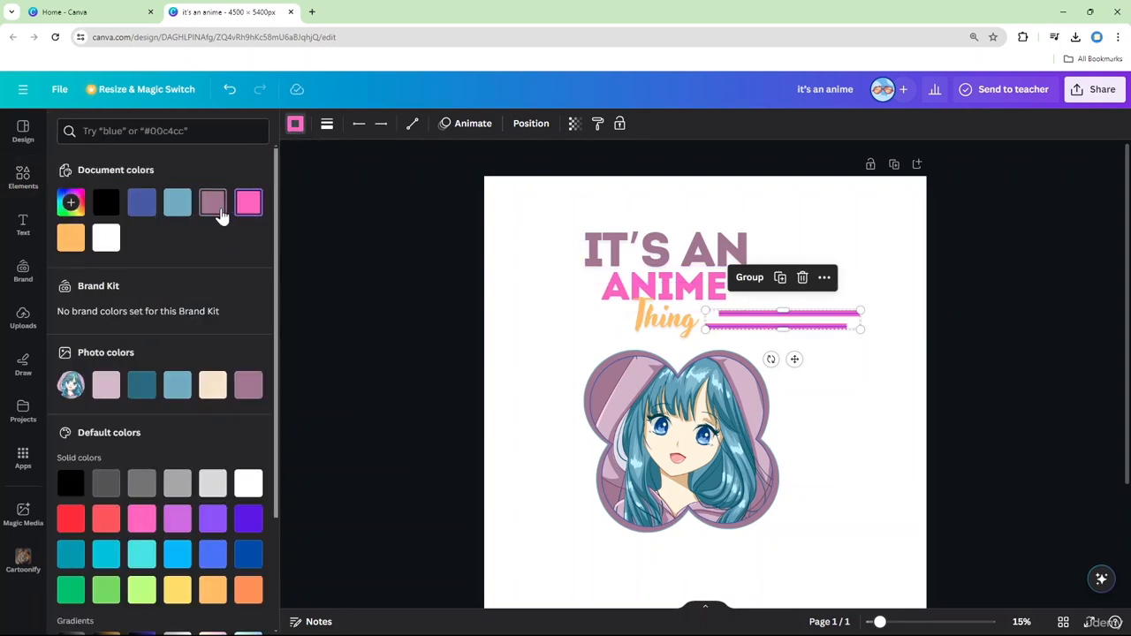
{"action": "left_click", "coordinate": [219, 212]}
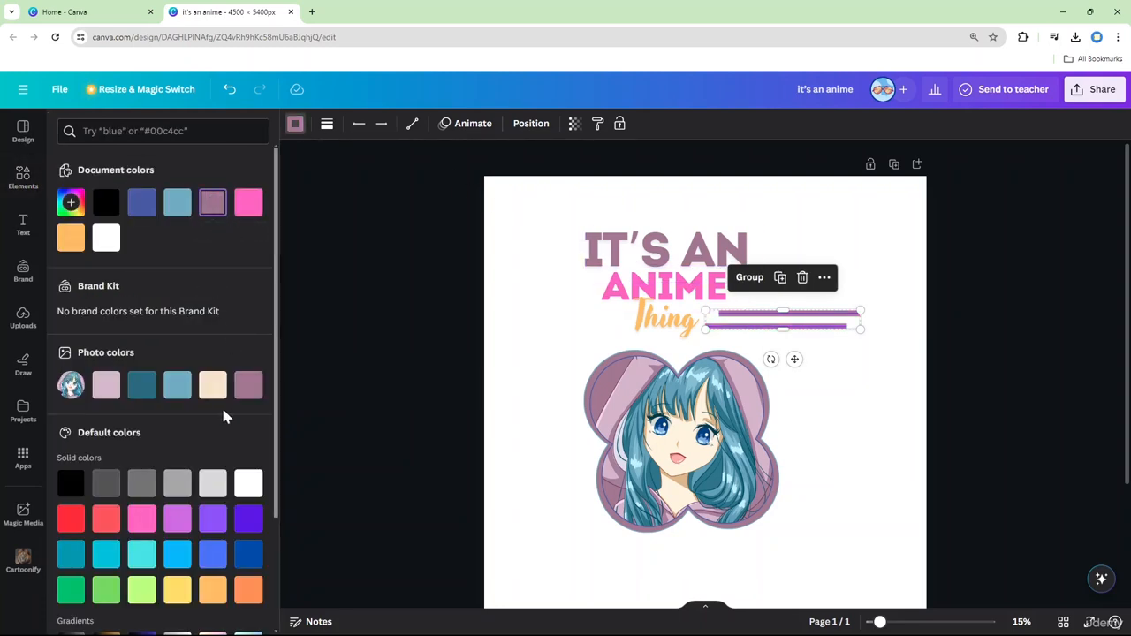
{"action": "left_click", "coordinate": [144, 385]}
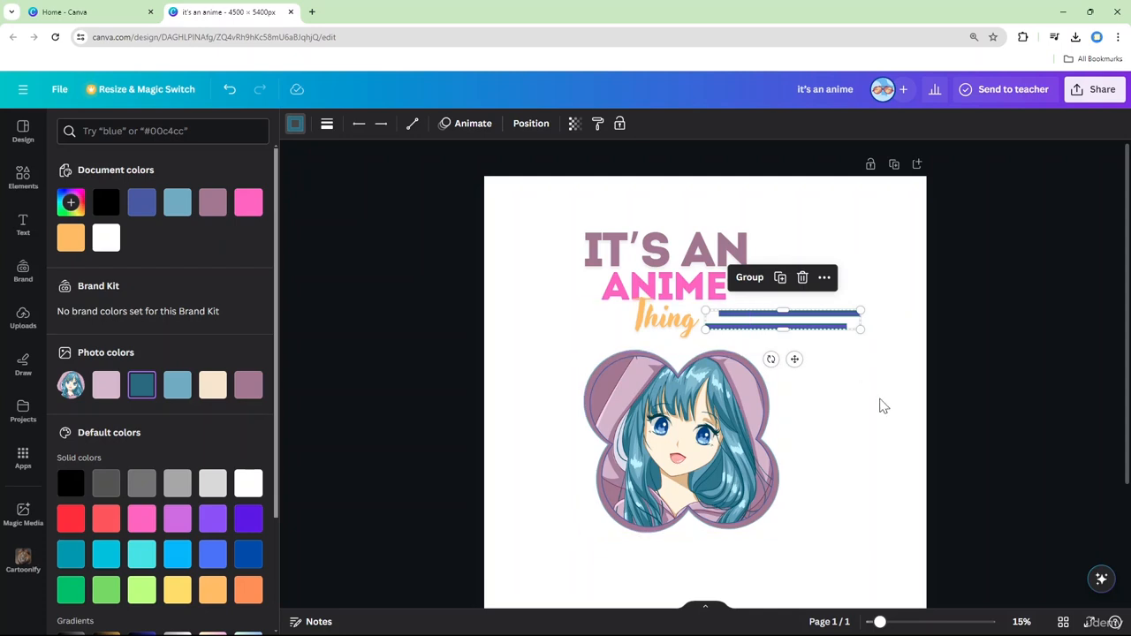
{"action": "left_click", "coordinate": [883, 406]}
Tighten the gap between the two teal bars and group them
{"action": "left_click", "coordinate": [789, 327]}
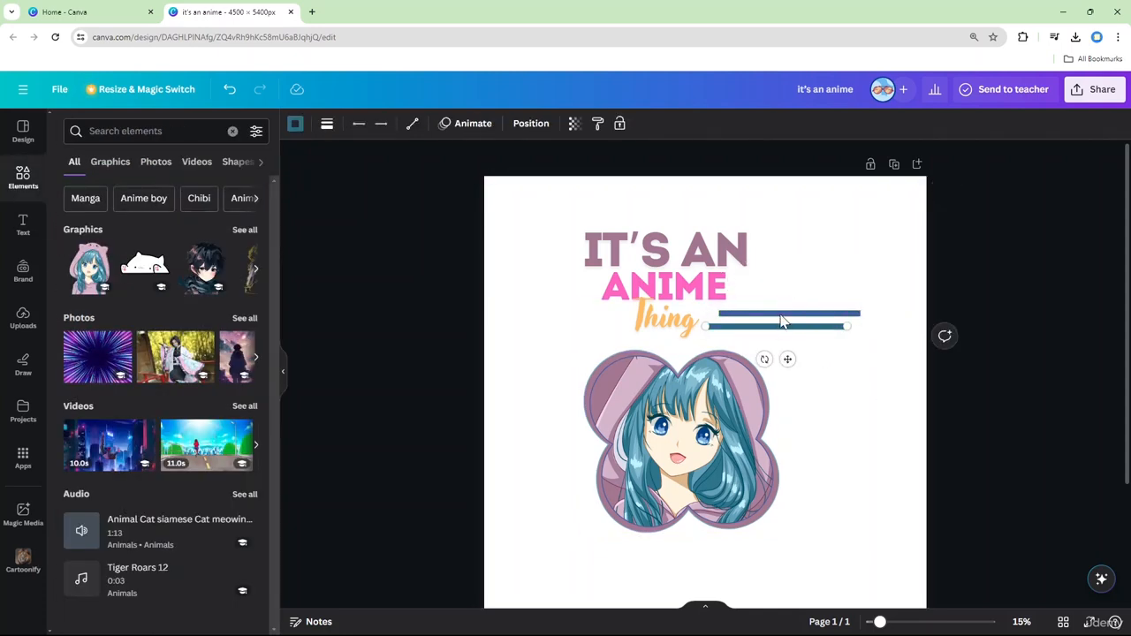
{"action": "left_click", "coordinate": [783, 315], "text": "shift"}
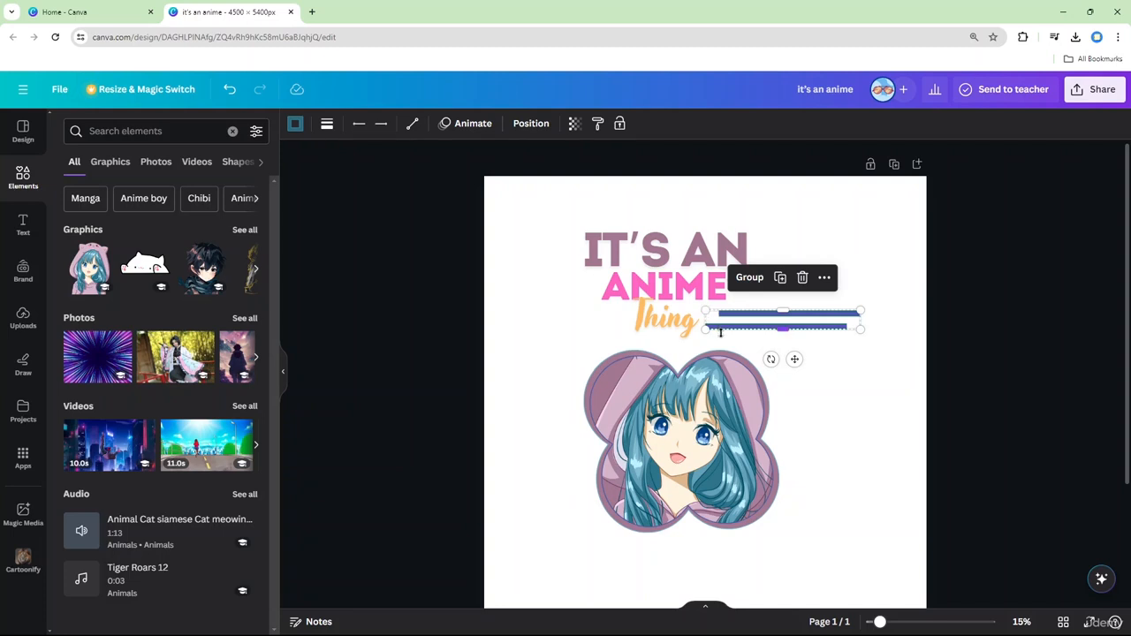
{"action": "left_click_drag", "start_coordinate": [720, 331], "coordinate": [755, 325]}
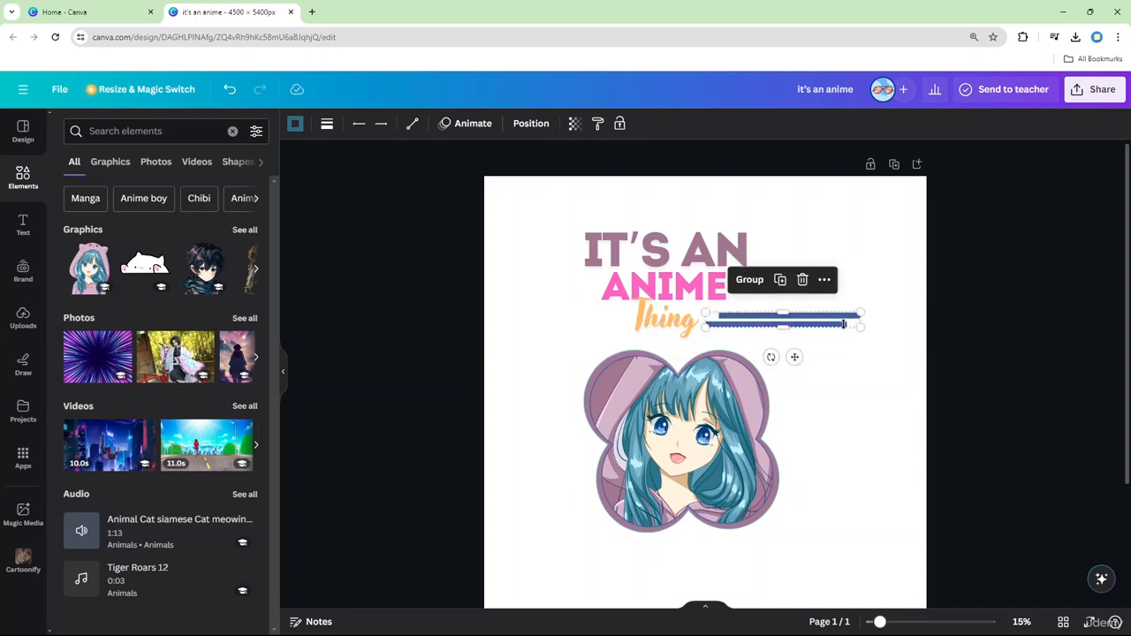
{"action": "left_click", "coordinate": [753, 282]}
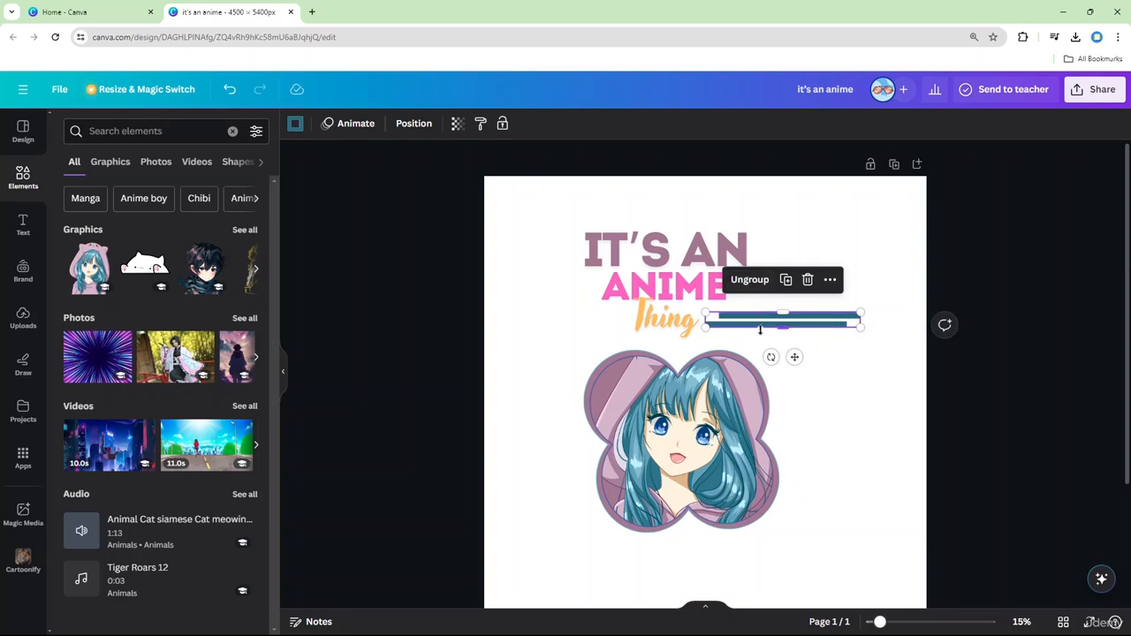
Shift the grouped teal bars slightly lower beside "Thing" and place a copy of the group on the left side of the text
{"action": "left_click", "coordinate": [864, 356]}
{"action": "mouse_move", "coordinate": [789, 325]}
{"action": "left_mouse_down"}
{"action": "mouse_move", "coordinate": [722, 326]}
{"action": "mouse_move", "coordinate": [811, 333]}
{"action": "mouse_move", "coordinate": [785, 329]}
{"action": "left_mouse_up"}
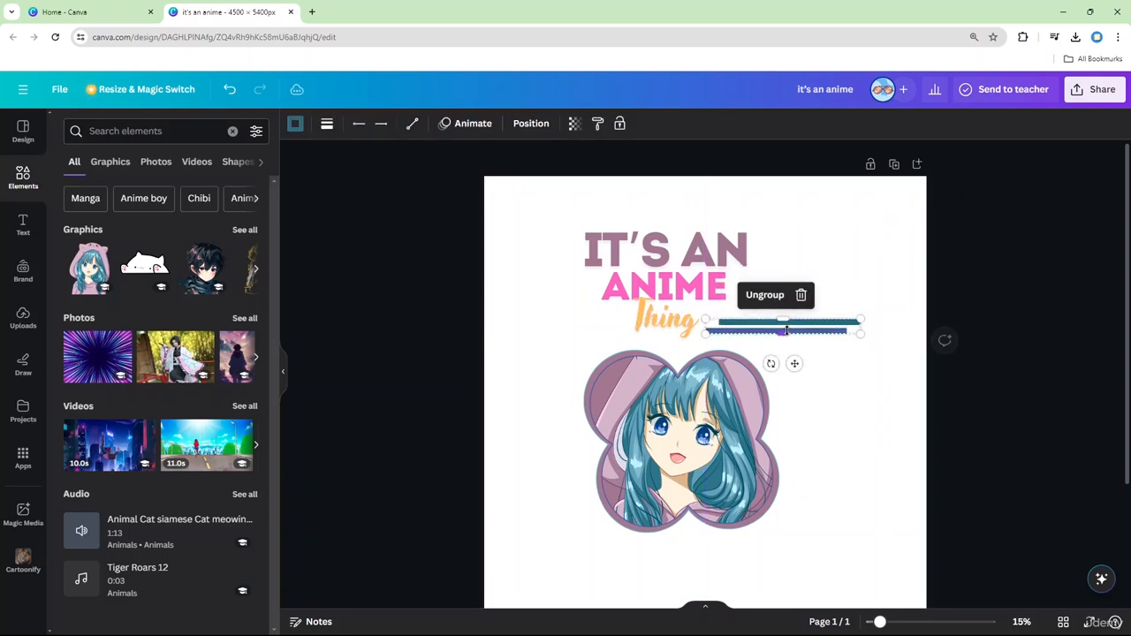
{"action": "key", "text": "ctrl+z"}
{"action": "left_click", "coordinate": [808, 326]}
{"action": "left_click", "coordinate": [814, 347]}
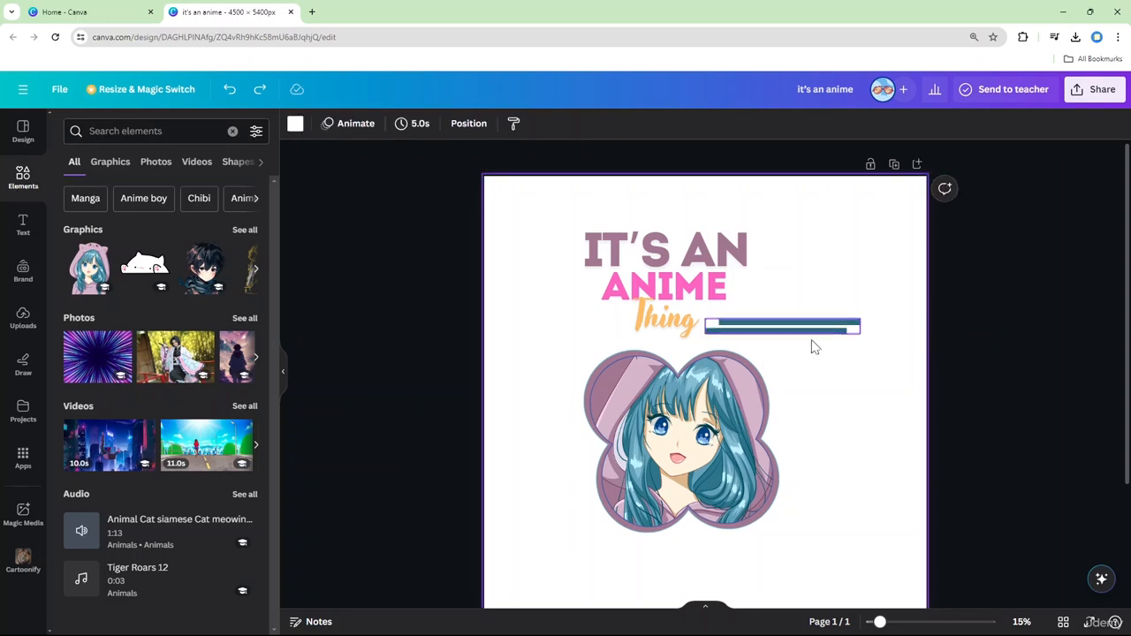
{"action": "left_click_drag", "start_coordinate": [818, 330], "coordinate": [584, 330]}
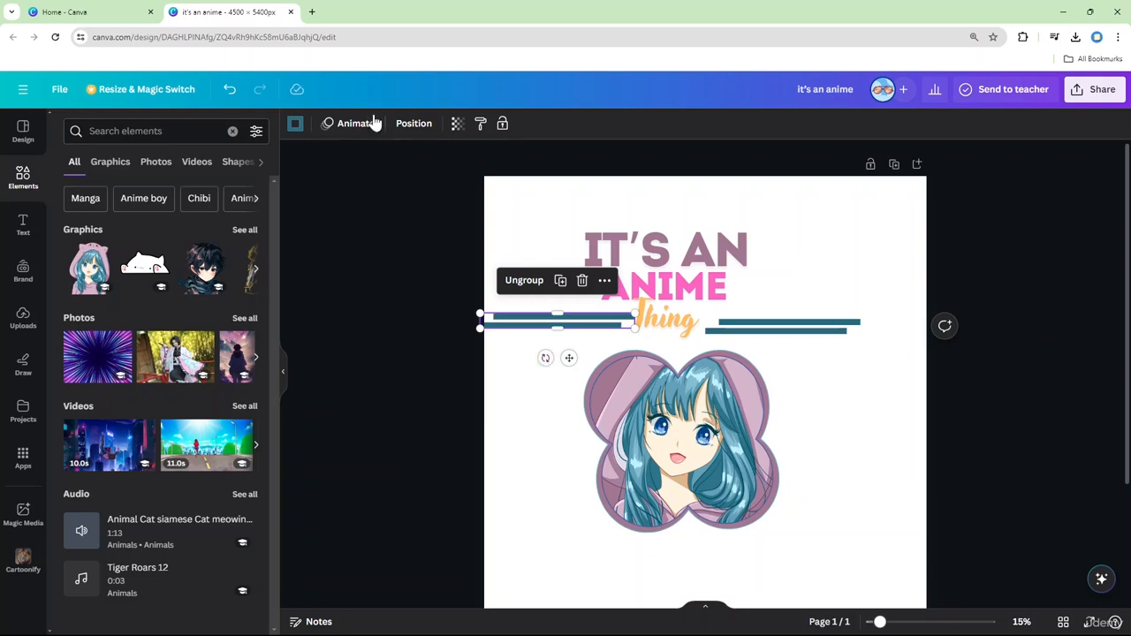
Try rotating the copied pair of teal bars left of "Thing" and undo the rotation
{"action": "left_click", "coordinate": [592, 369]}
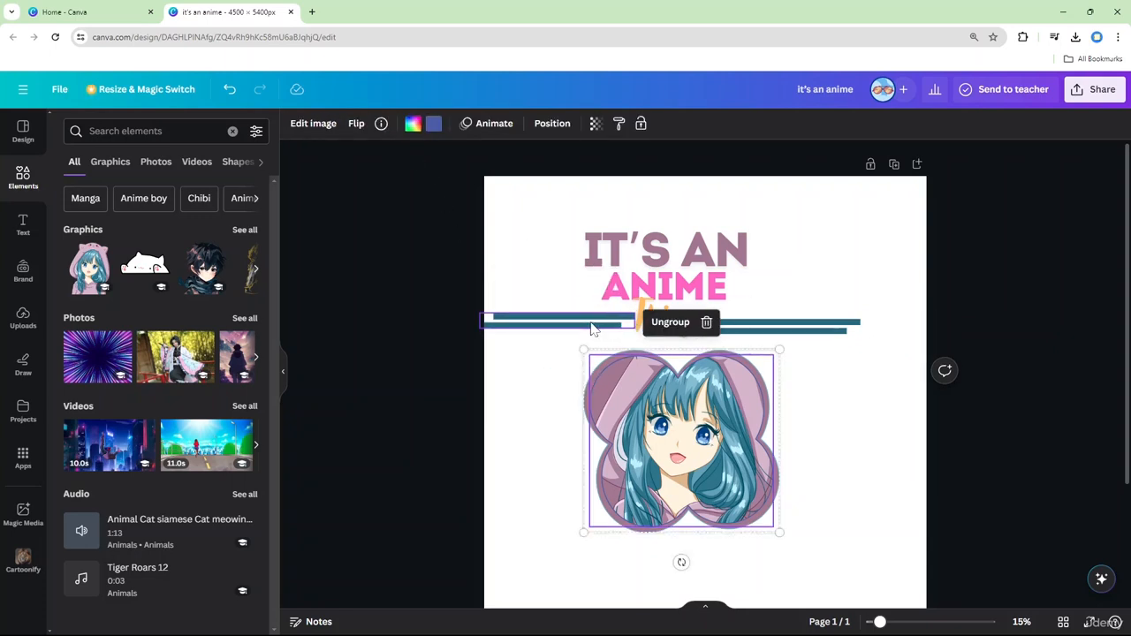
{"action": "left_click", "coordinate": [574, 326]}
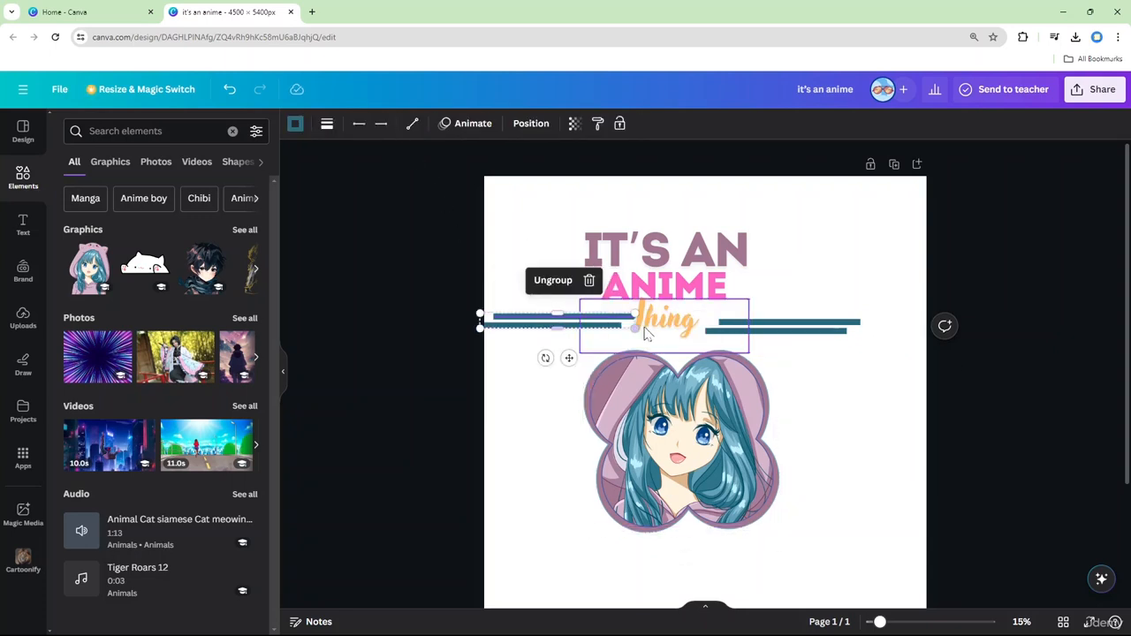
{"action": "left_click_drag", "start_coordinate": [545, 357], "coordinate": [568, 212]}
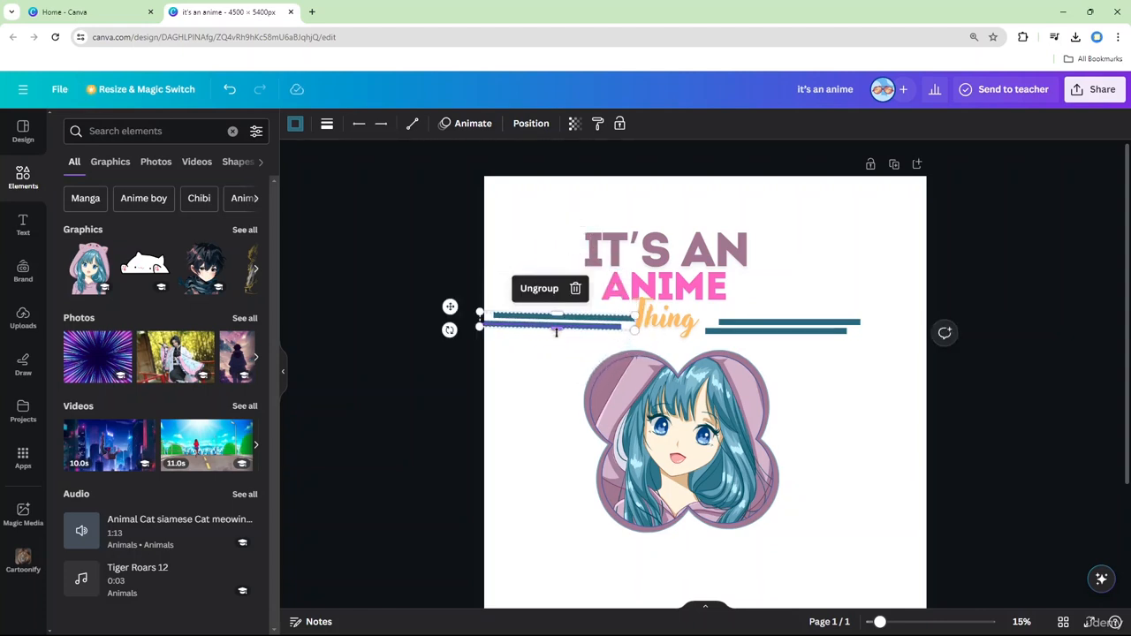
{"action": "key", "text": "ctrl+z"}
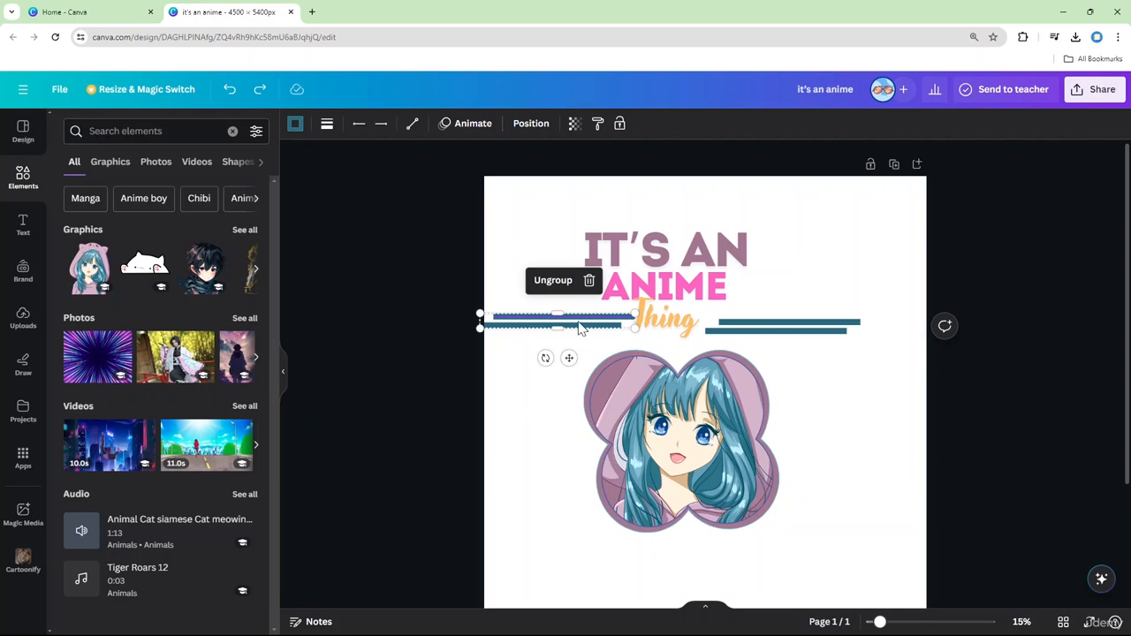
Ungroup the copied bars and shift them individually to mirror the right pair, with the lower bar reaching closer to "Thing"
{"action": "right_click", "coordinate": [581, 329]}
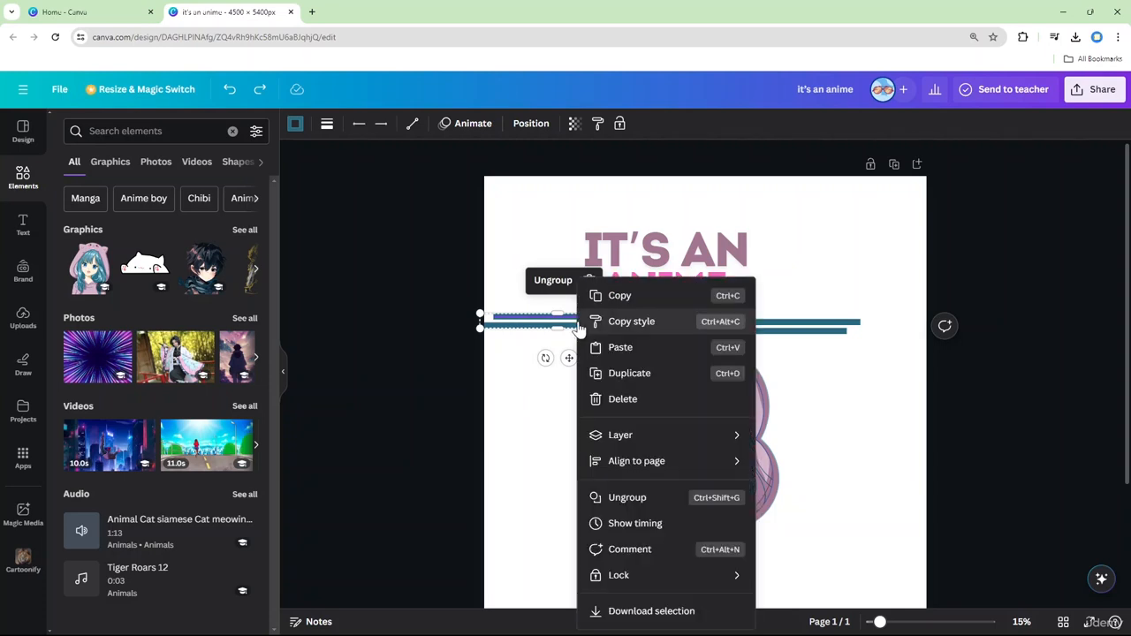
{"action": "left_click", "coordinate": [628, 498]}
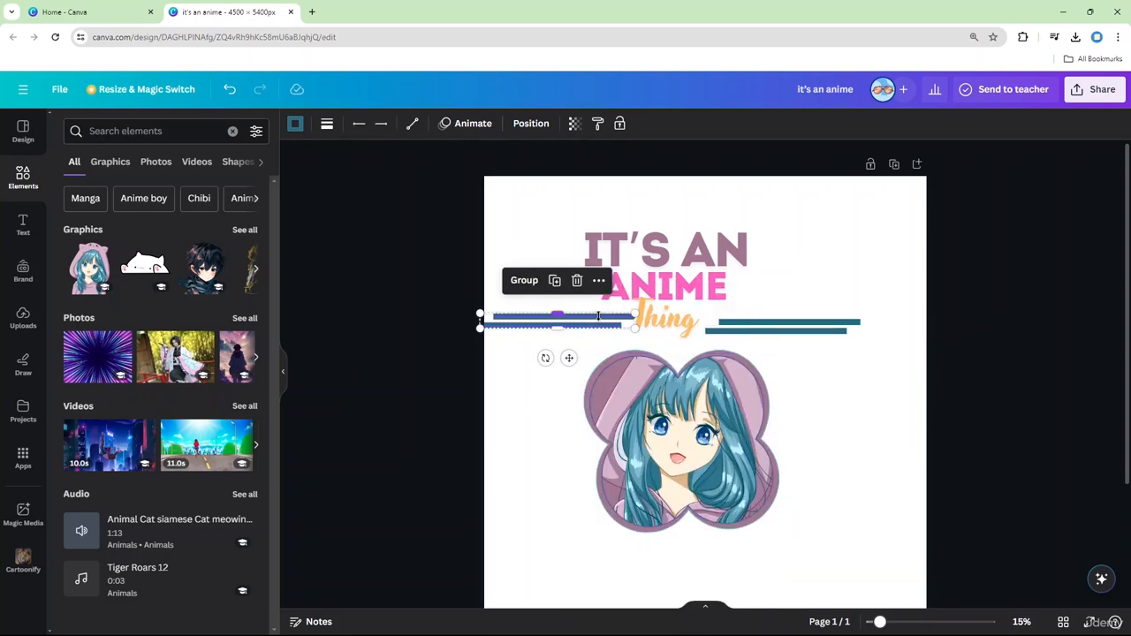
{"action": "left_click", "coordinate": [608, 371]}
{"action": "mouse_move", "coordinate": [567, 335]}
{"action": "left_mouse_down"}
{"action": "mouse_move", "coordinate": [581, 329]}
{"action": "mouse_move", "coordinate": [504, 319]}
{"action": "mouse_move", "coordinate": [599, 330]}
{"action": "mouse_move", "coordinate": [581, 328]}
{"action": "left_mouse_up"}
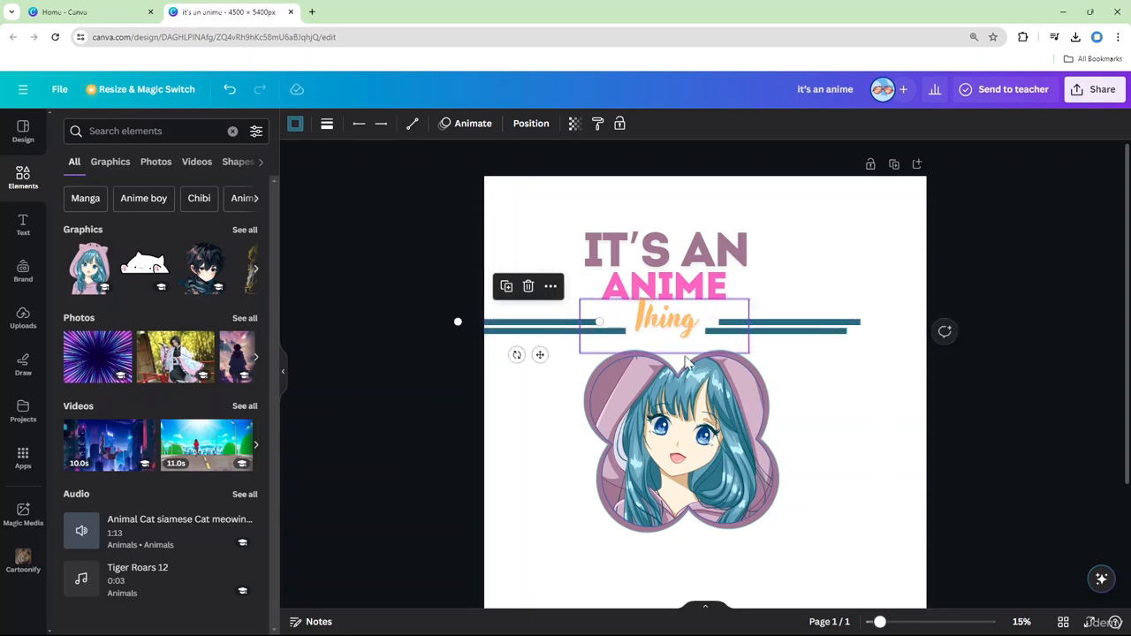
{"action": "left_click", "coordinate": [868, 374]}
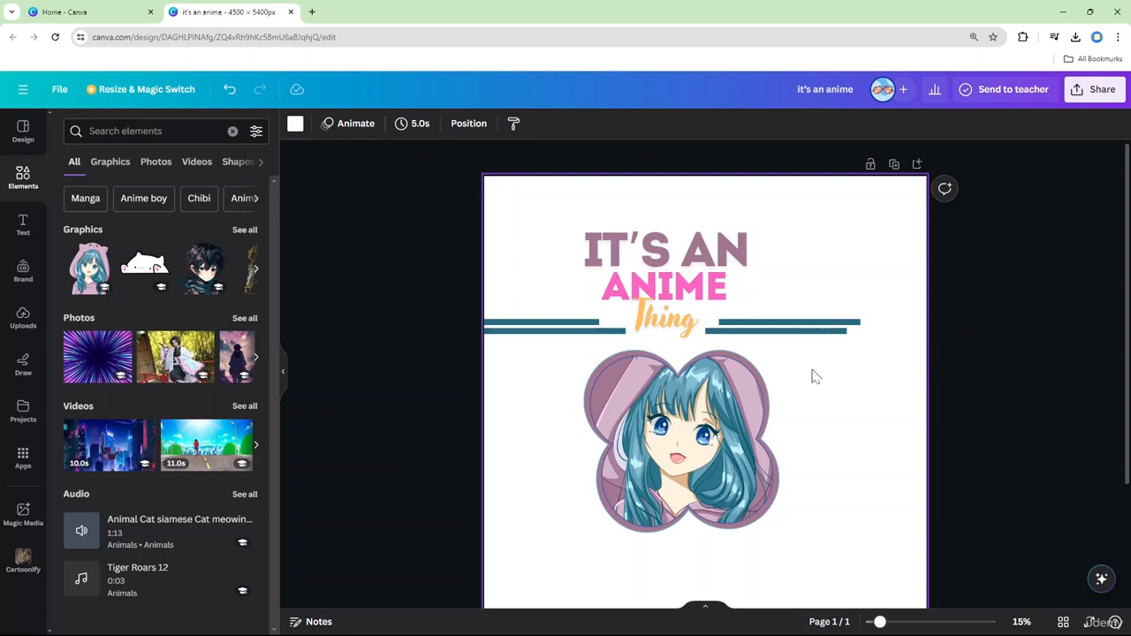
Select the title text, bars and framed girl together and shift them right toward the page's centre
{"action": "left_click_drag", "start_coordinate": [528, 209], "coordinate": [783, 603]}
{"action": "left_click_drag", "start_coordinate": [695, 462], "coordinate": [752, 471]}
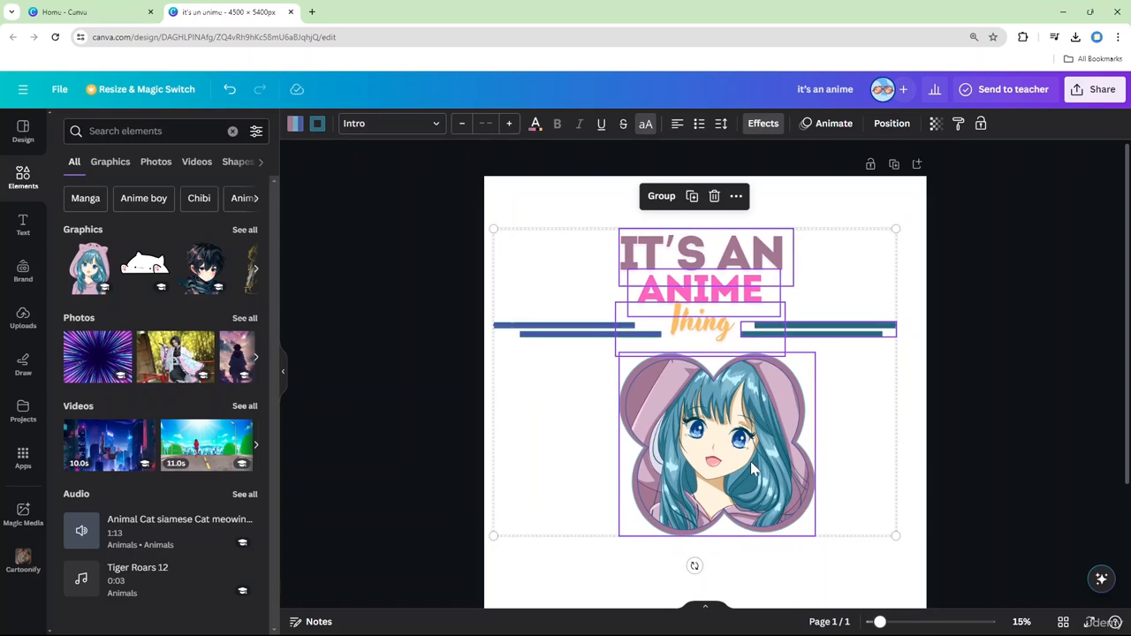
{"action": "left_click", "coordinate": [862, 291]}
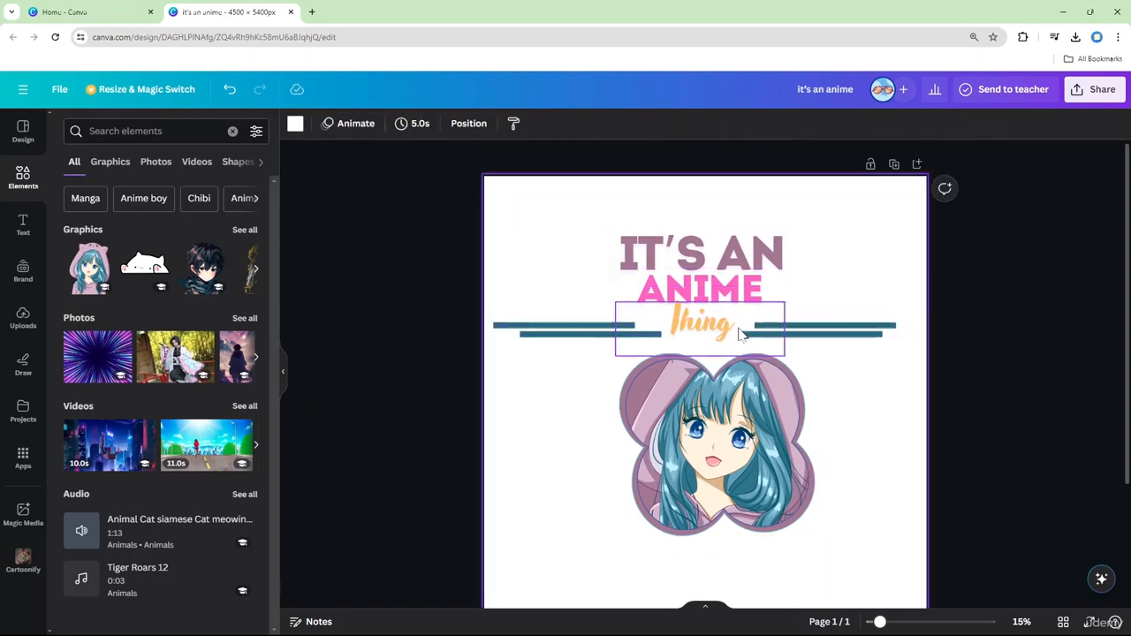
Group the two left teal bars and move both bar pairs slightly closer to "Thing"
{"action": "left_click", "coordinate": [639, 336]}
{"action": "scroll", "coordinate": [824, 387], "scroll_direction": "up", "scroll_amount": 3}
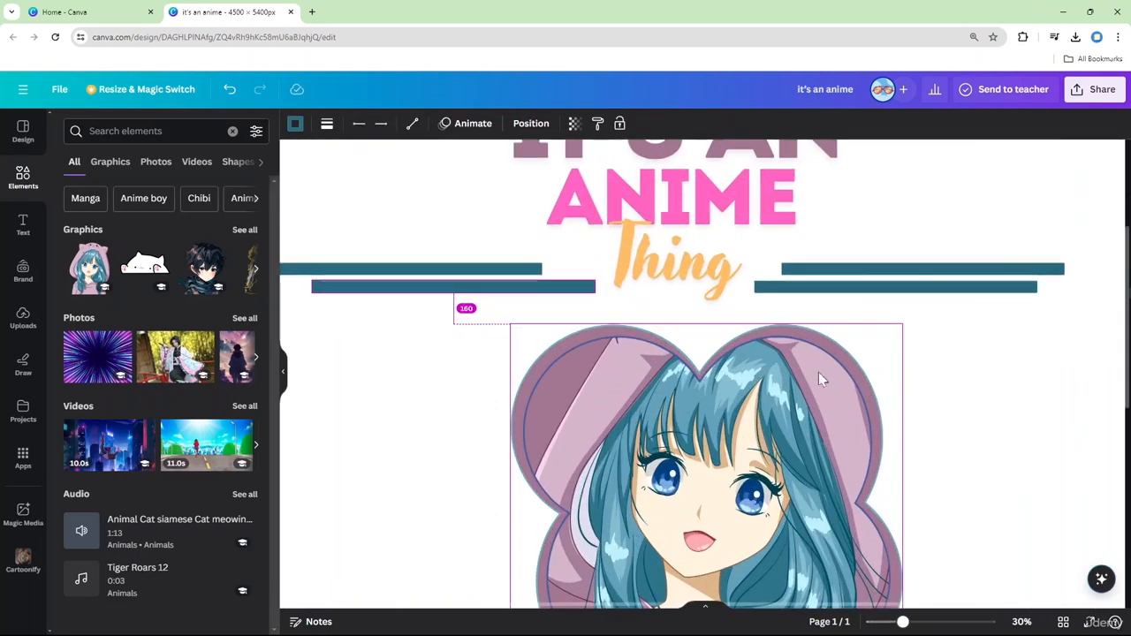
{"action": "left_click_drag", "start_coordinate": [795, 289], "coordinate": [785, 292]}
{"action": "left_click", "coordinate": [507, 275]}
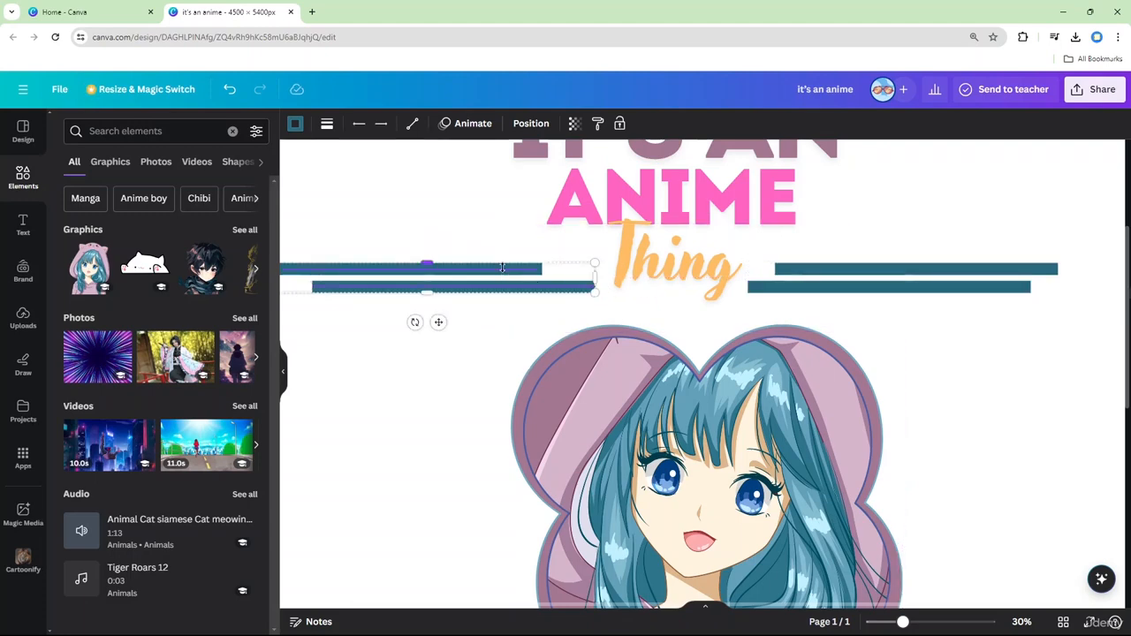
{"action": "left_click", "coordinate": [505, 286], "text": "shift"}
{"action": "key", "text": "ctrl+g"}
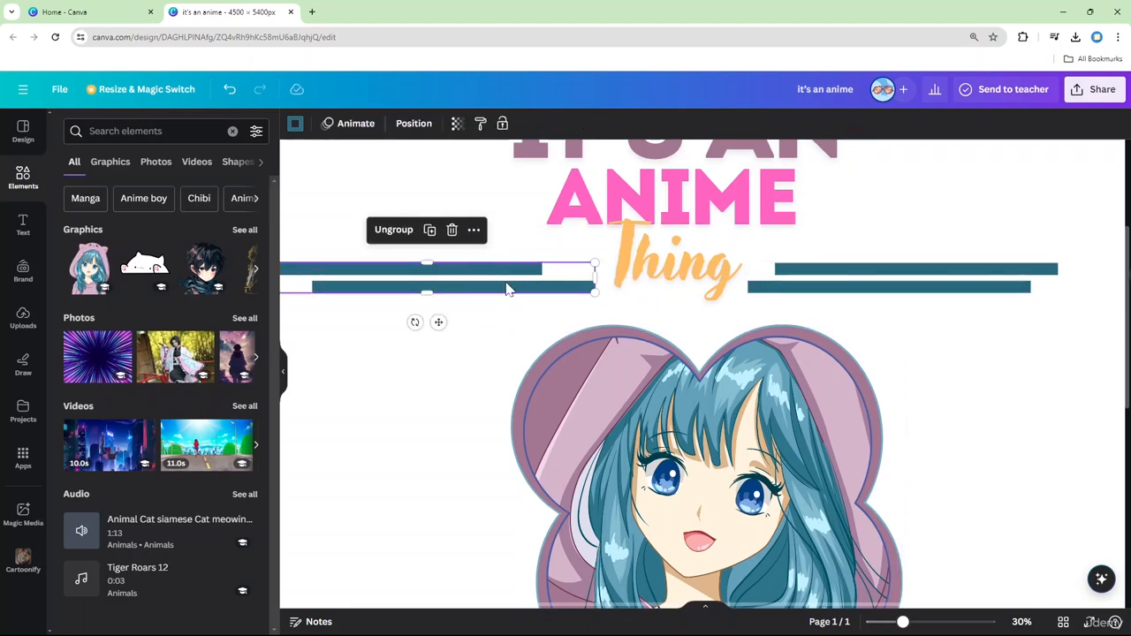
{"action": "left_click_drag", "start_coordinate": [507, 289], "coordinate": [515, 287]}
Enlarge "Thing" to font size 311 and reposition it between the teal bars
{"action": "left_click", "coordinate": [645, 278]}
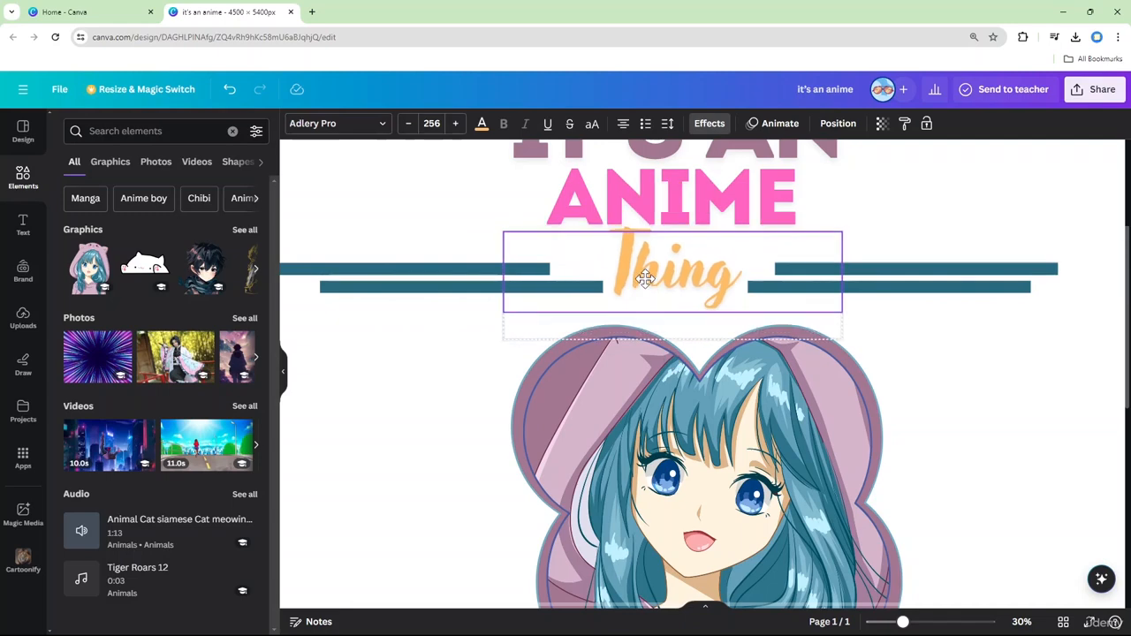
{"action": "left_click_drag", "start_coordinate": [504, 233], "coordinate": [437, 191]}
{"action": "left_click_drag", "start_coordinate": [674, 276], "coordinate": [718, 289]}
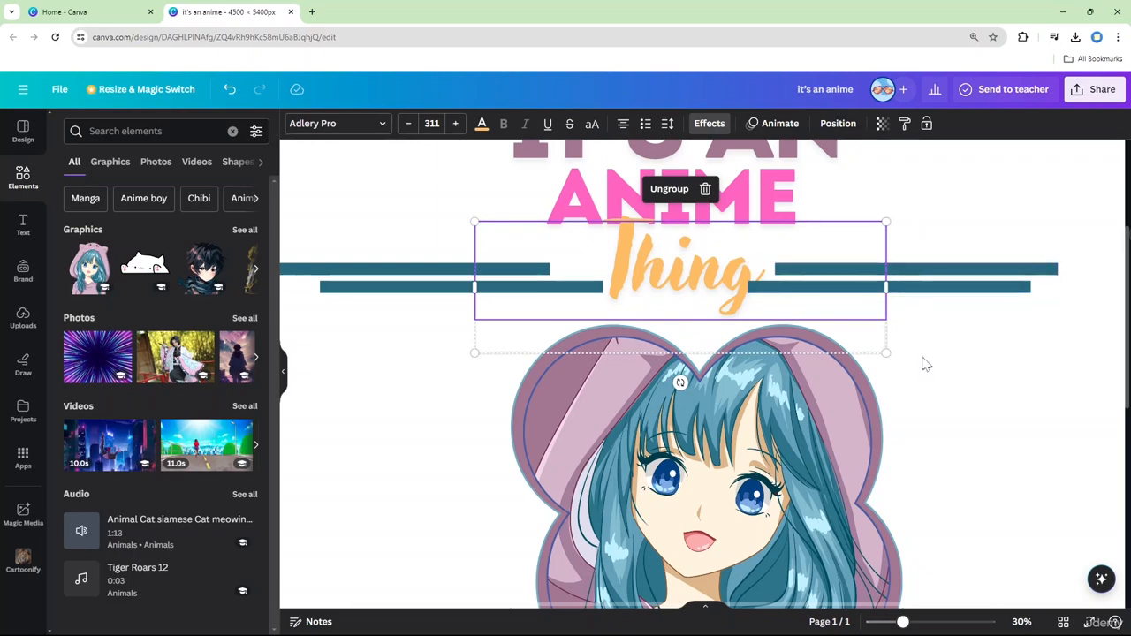
{"action": "scroll", "coordinate": [927, 363], "scroll_direction": "down", "scroll_amount": 3}
{"action": "scroll", "coordinate": [929, 363], "scroll_direction": "down", "scroll_amount": 3, "text": "ctrl"}
{"action": "left_click", "coordinate": [828, 454]}
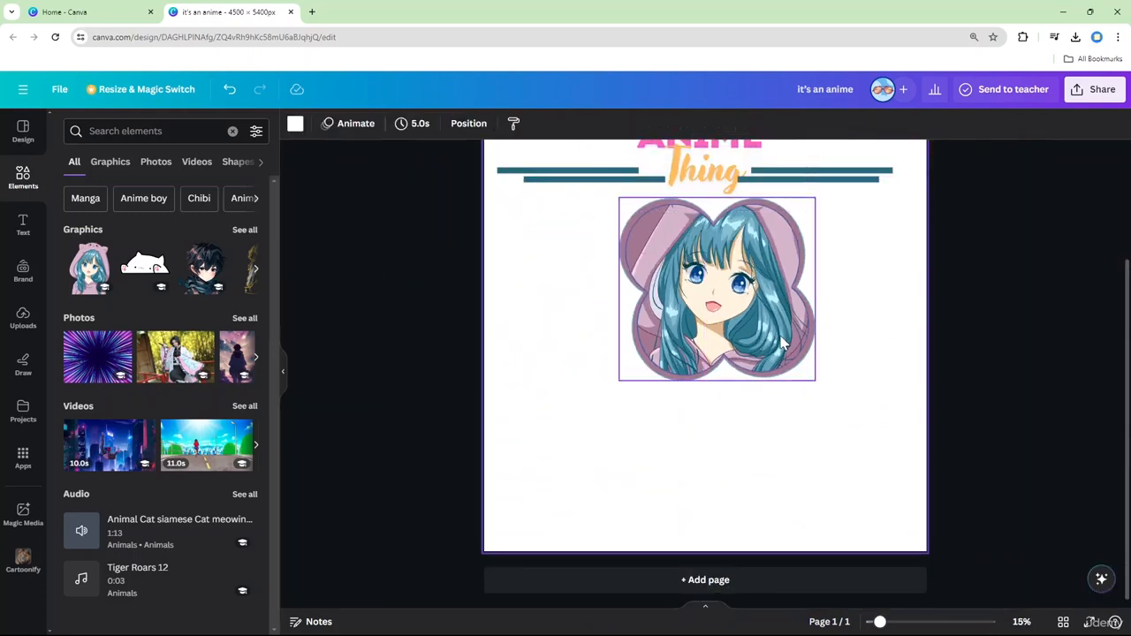
Browse the font combinations, add the "like & follow" one and place it below the framed girl
{"action": "scroll", "coordinate": [782, 344], "scroll_direction": "up", "scroll_amount": 3}
{"action": "scroll", "coordinate": [510, 320], "scroll_direction": "down", "scroll_amount": 3}
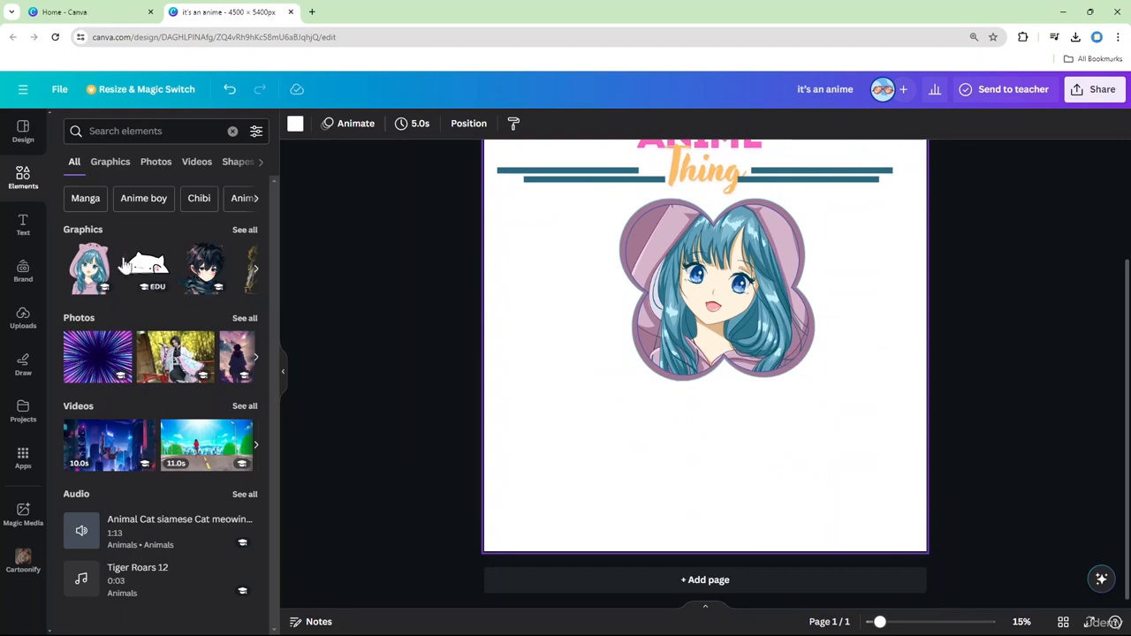
{"action": "left_click", "coordinate": [28, 224]}
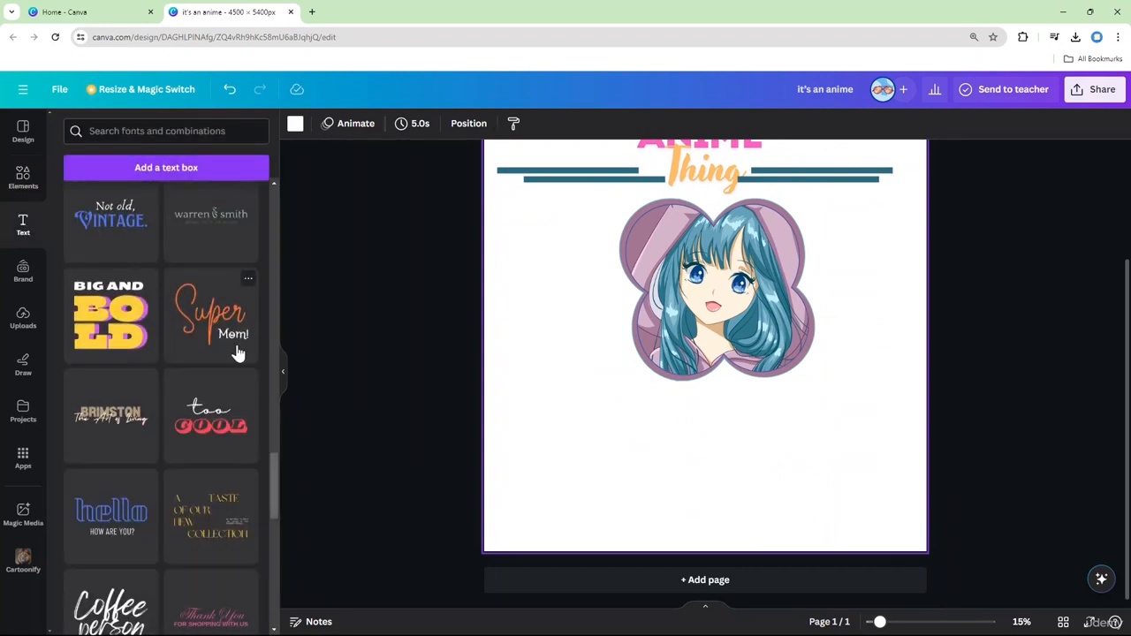
{"action": "scroll", "coordinate": [237, 352], "scroll_direction": "down", "scroll_amount": 2}
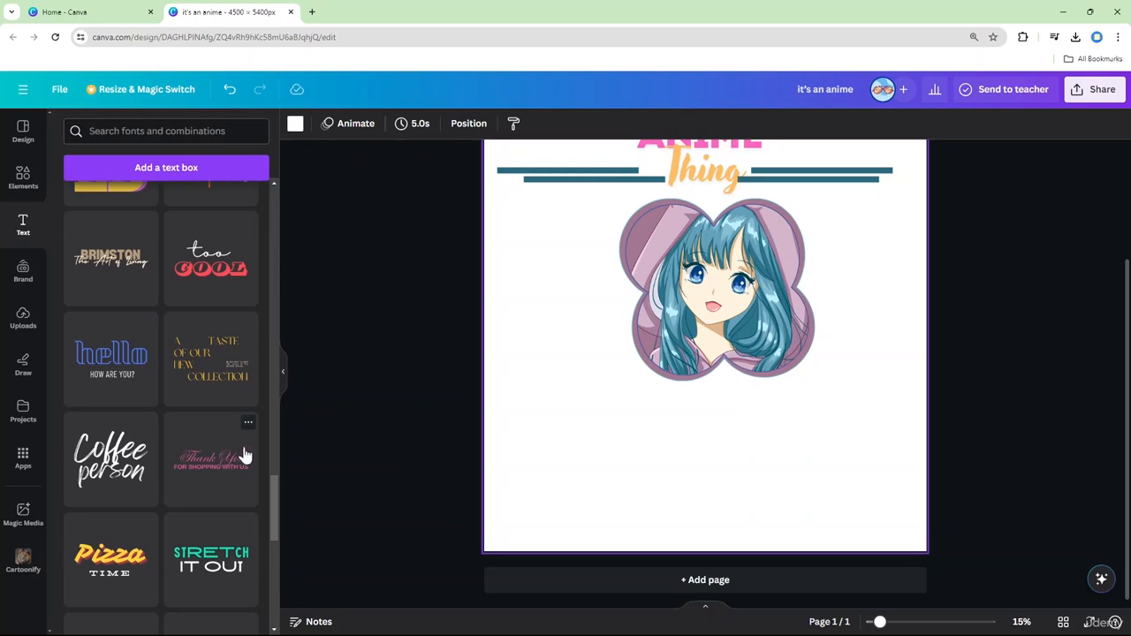
{"action": "scroll", "coordinate": [244, 452], "scroll_direction": "down", "scroll_amount": 4}
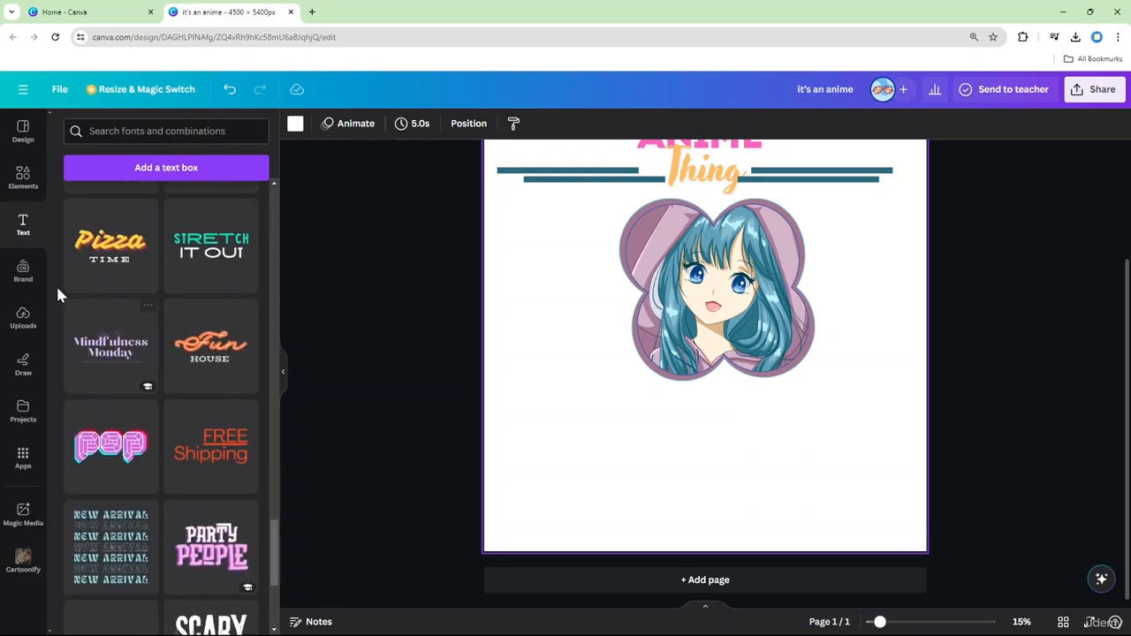
{"action": "scroll", "coordinate": [164, 412], "scroll_direction": "down", "scroll_amount": 4}
{"action": "scroll", "coordinate": [150, 404], "scroll_direction": "down", "scroll_amount": 4}
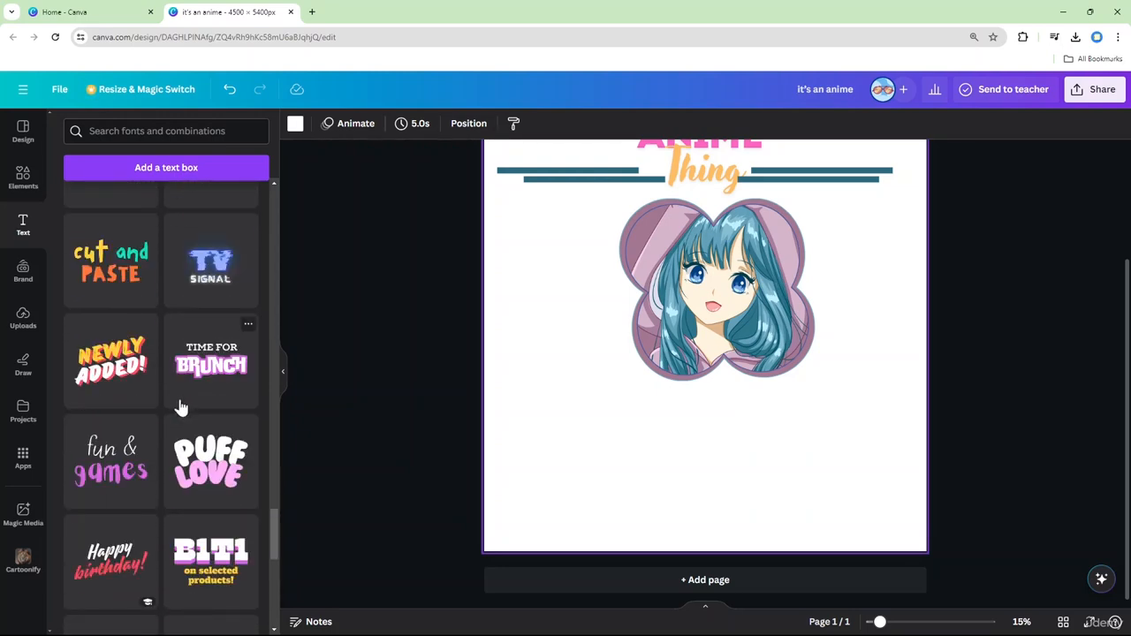
{"action": "scroll", "coordinate": [180, 407], "scroll_direction": "down", "scroll_amount": 4}
{"action": "scroll", "coordinate": [184, 389], "scroll_direction": "down", "scroll_amount": 4}
{"action": "scroll", "coordinate": [189, 409], "scroll_direction": "down", "scroll_amount": 4}
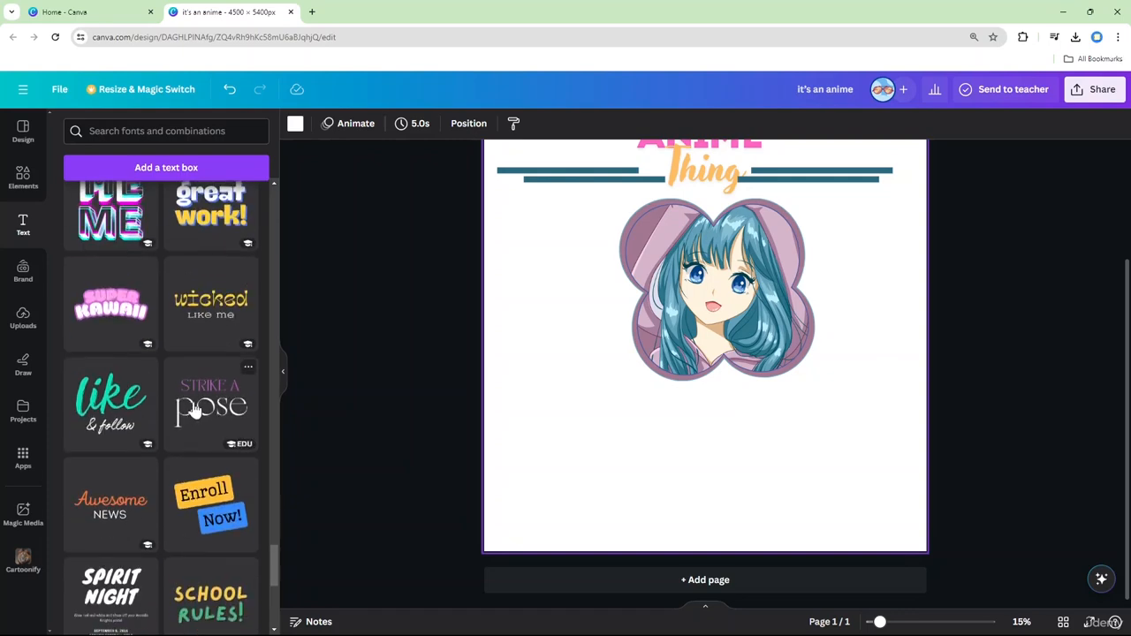
{"action": "scroll", "coordinate": [194, 411], "scroll_direction": "down", "scroll_amount": 4}
{"action": "scroll", "coordinate": [194, 411], "scroll_direction": "up", "scroll_amount": 4}
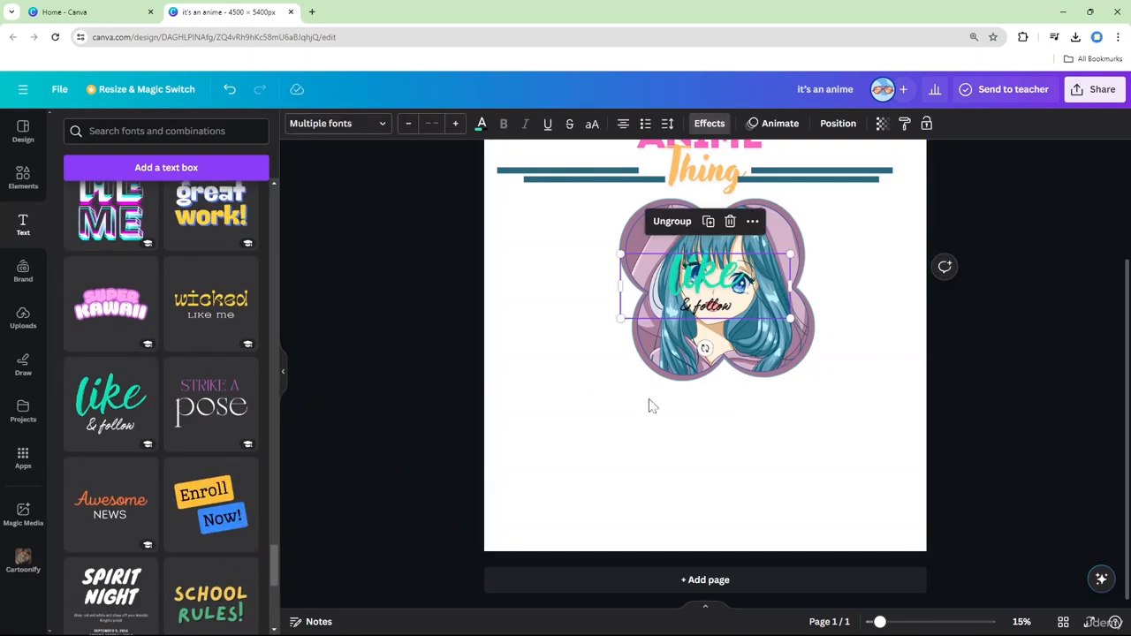
{"action": "left_click_drag", "start_coordinate": [698, 283], "coordinate": [678, 472]}
Replace the word "like" in the font combination with "You Wouldn't"
{"action": "double_click", "coordinate": [665, 464]}
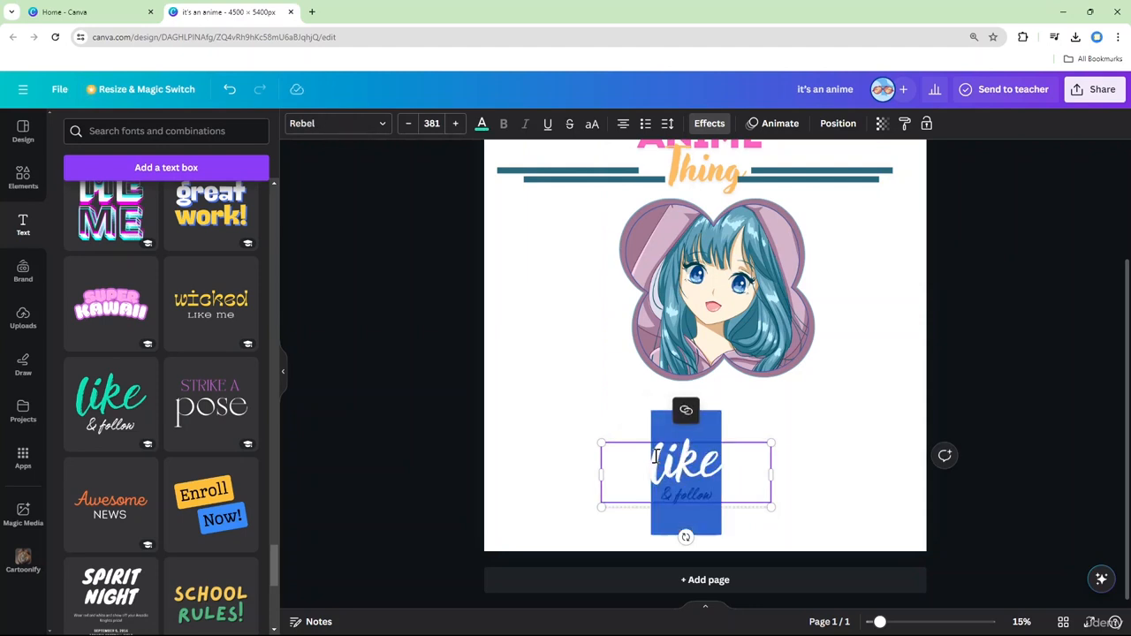
{"action": "type", "text": "You Wou"}
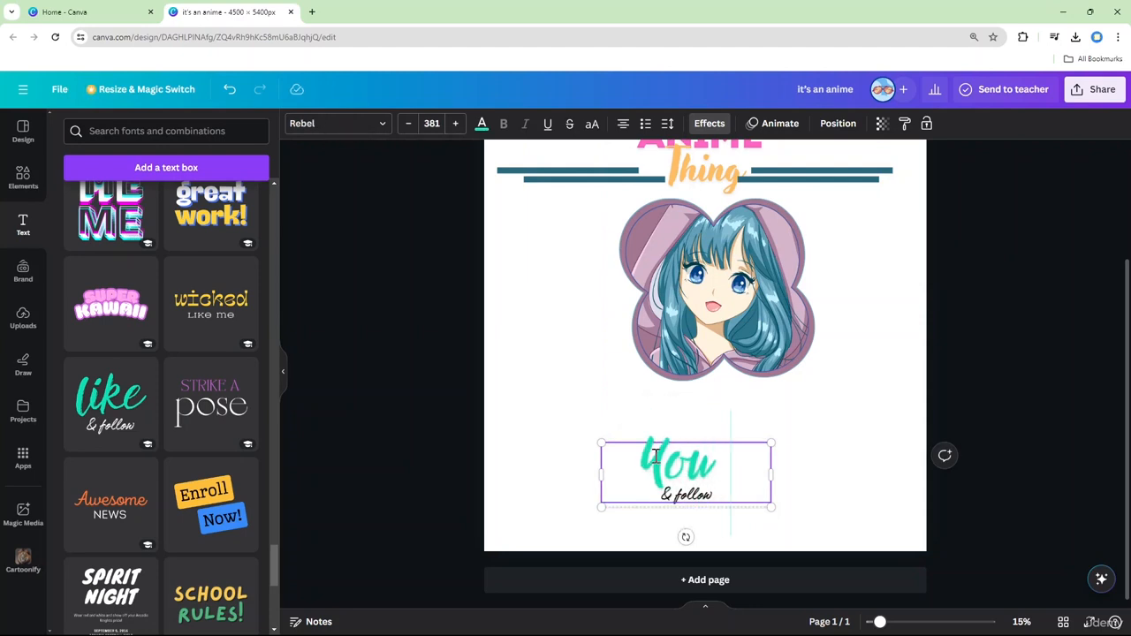
{"action": "type", "text": "n"}
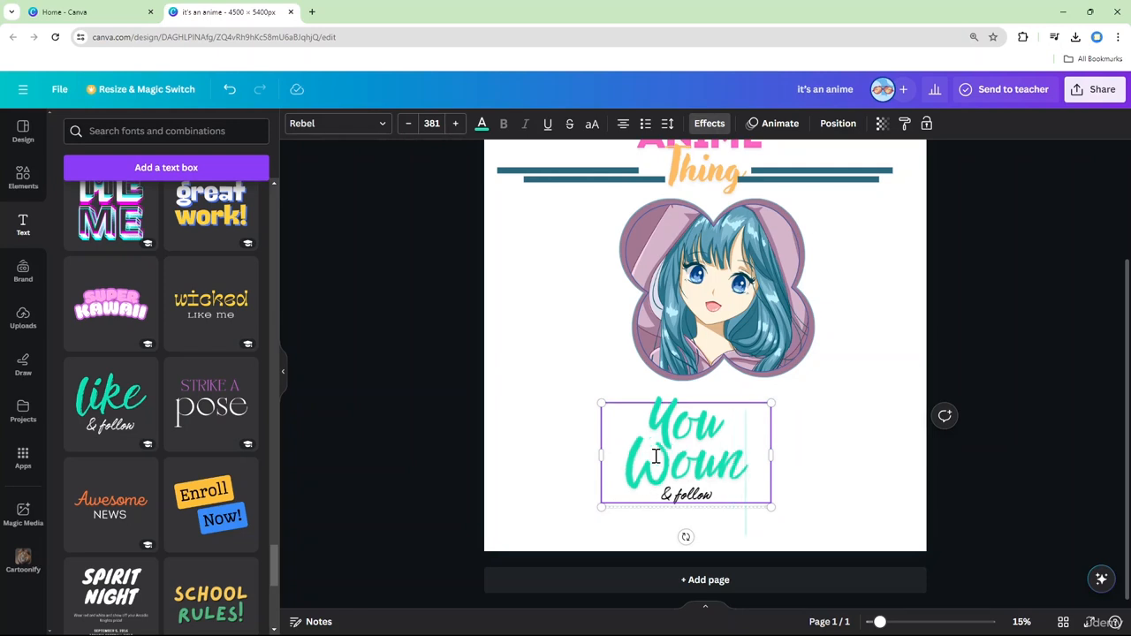
{"action": "type", "text": "d"}
{"action": "key", "text": "BackSpace"}
{"action": "key", "text": "BackSpace"}
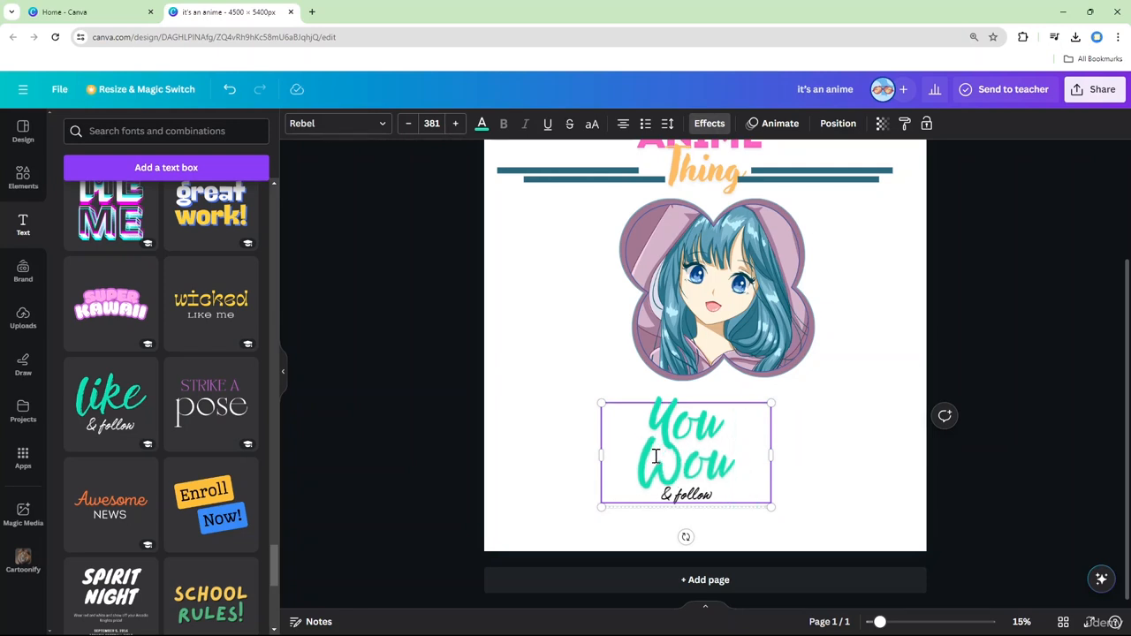
{"action": "type", "text": "ld"}
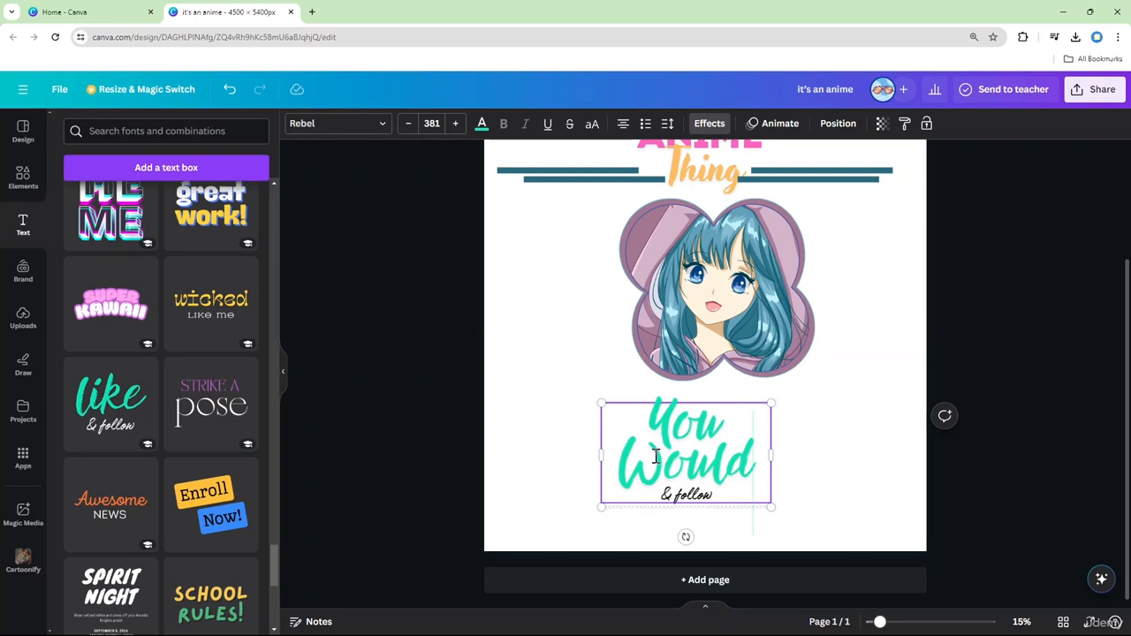
{"action": "type", "text": "n't"}
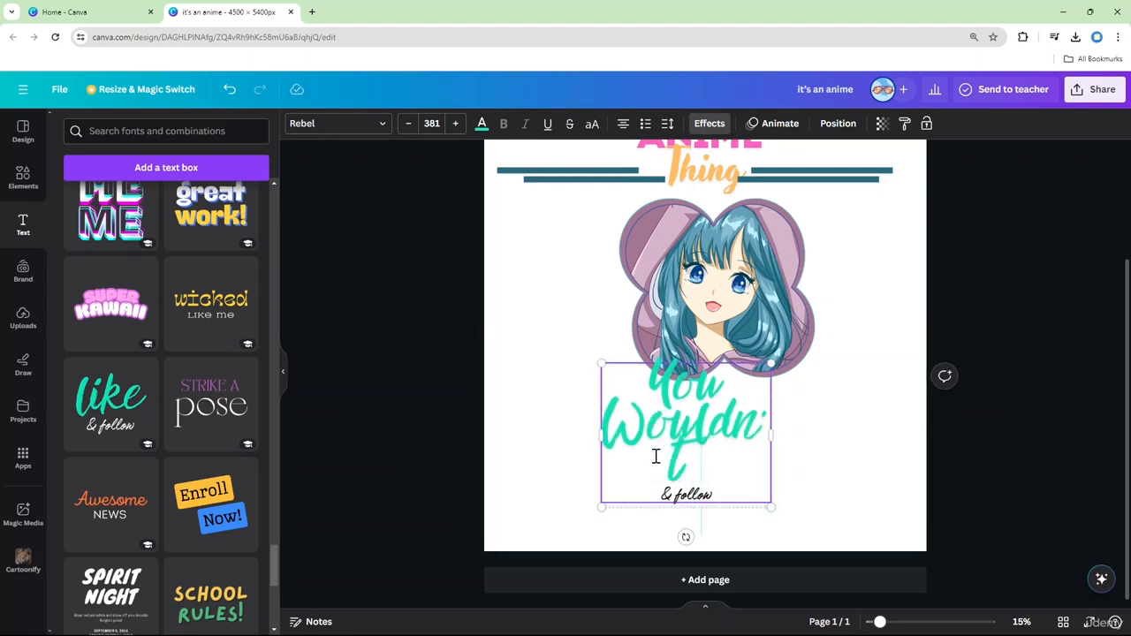
{"action": "type", "text": " Un"}
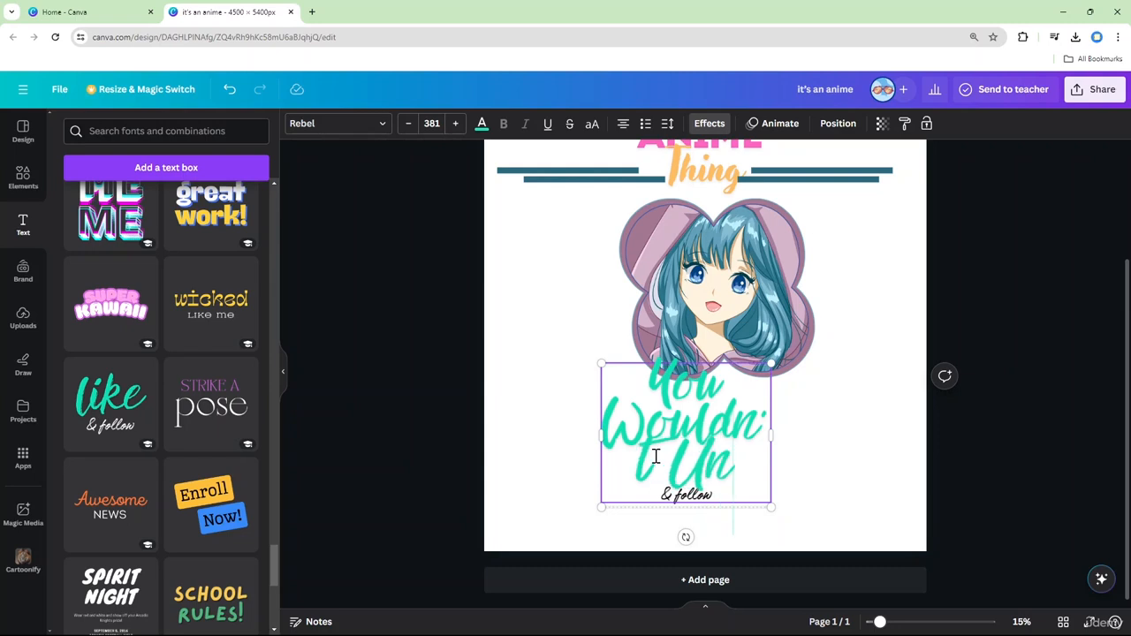
{"action": "type", "text": "dersa"}
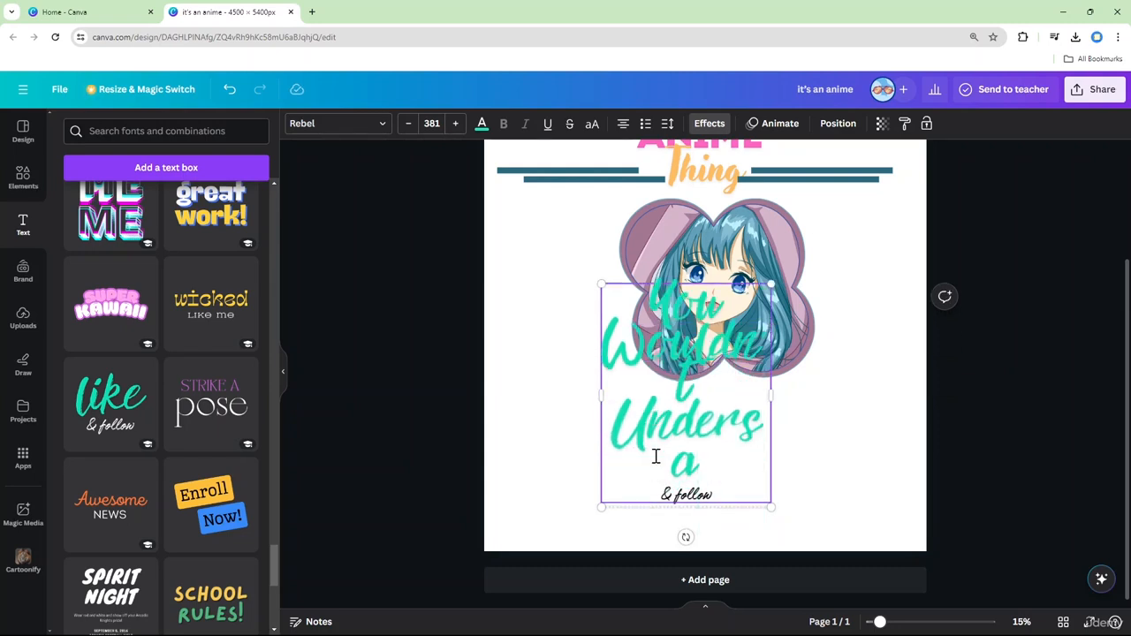
{"action": "key", "text": "BackSpace"}
{"action": "key", "text": "BackSpace"}
{"action": "key", "text": "BackSpace"}
{"action": "key", "text": "BackSpace"}
{"action": "key", "text": "BackSpace"}
{"action": "key", "text": "BackSpace"}
{"action": "key", "text": "BackSpace"}
{"action": "key", "text": "BackSpace"}
{"action": "key", "text": "BackSpace"}
{"action": "key", "text": "BackSpace"}
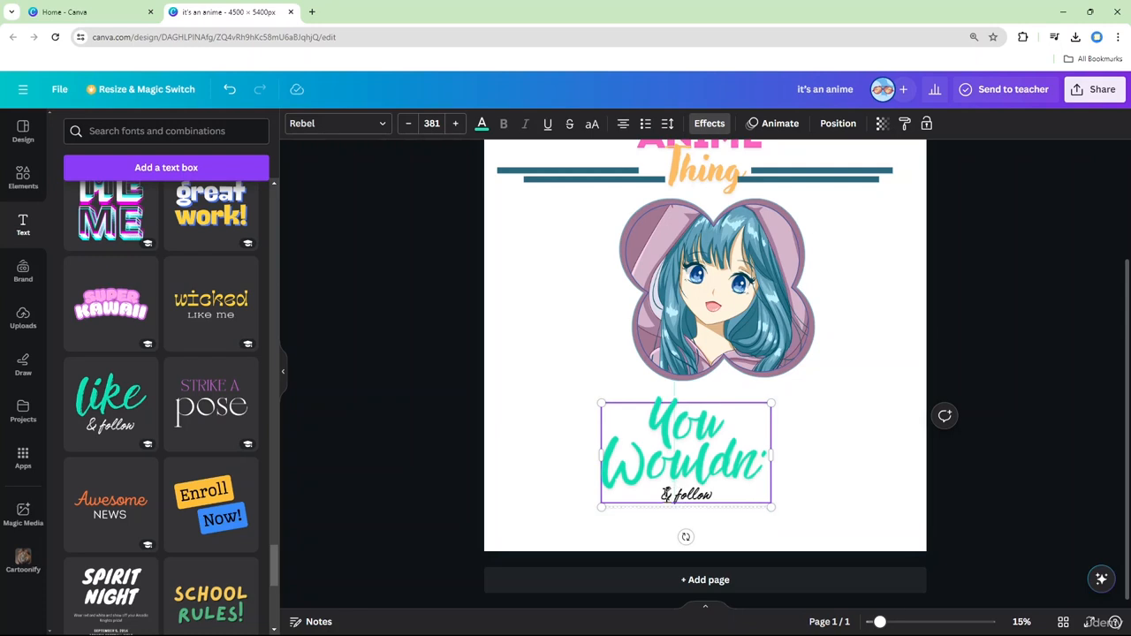
Widen the font combination so its main text fits on one line and complete the wording as "You Wouldn't"
{"action": "left_click_drag", "start_coordinate": [666, 494], "coordinate": [718, 491]}
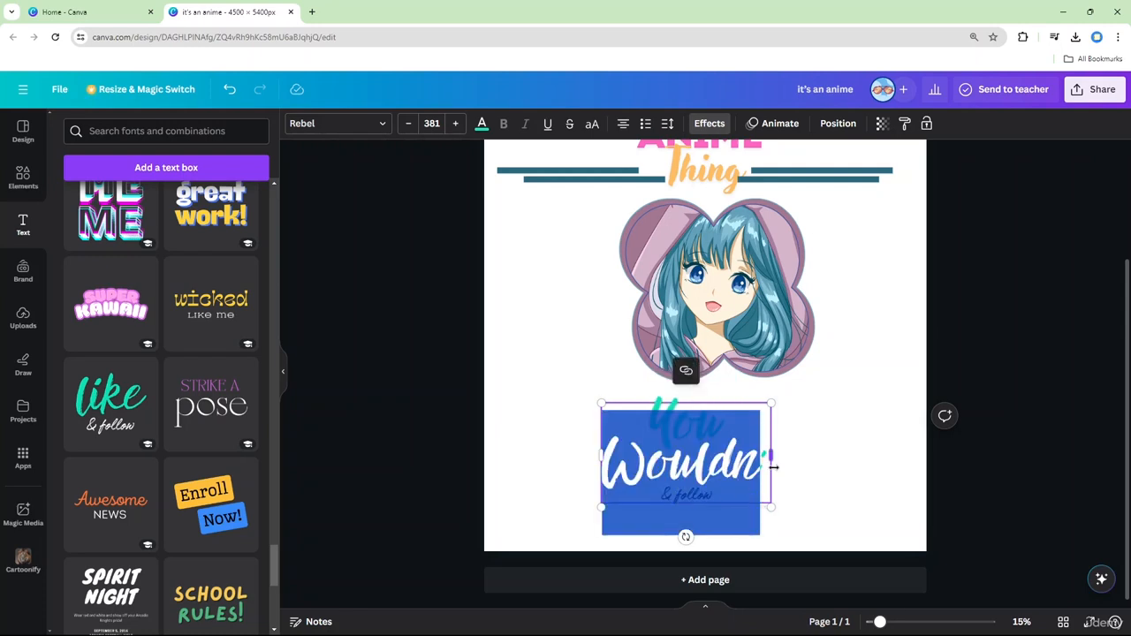
{"action": "left_click_drag", "start_coordinate": [773, 467], "coordinate": [882, 453]}
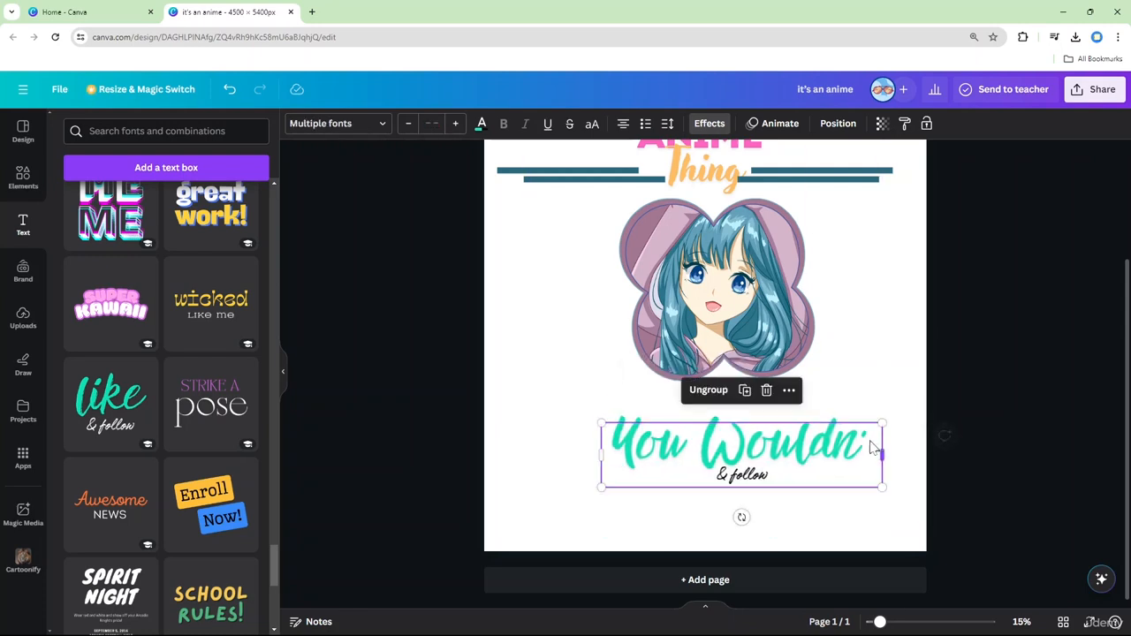
{"action": "left_click", "coordinate": [870, 436]}
{"action": "double_click", "coordinate": [864, 438]}
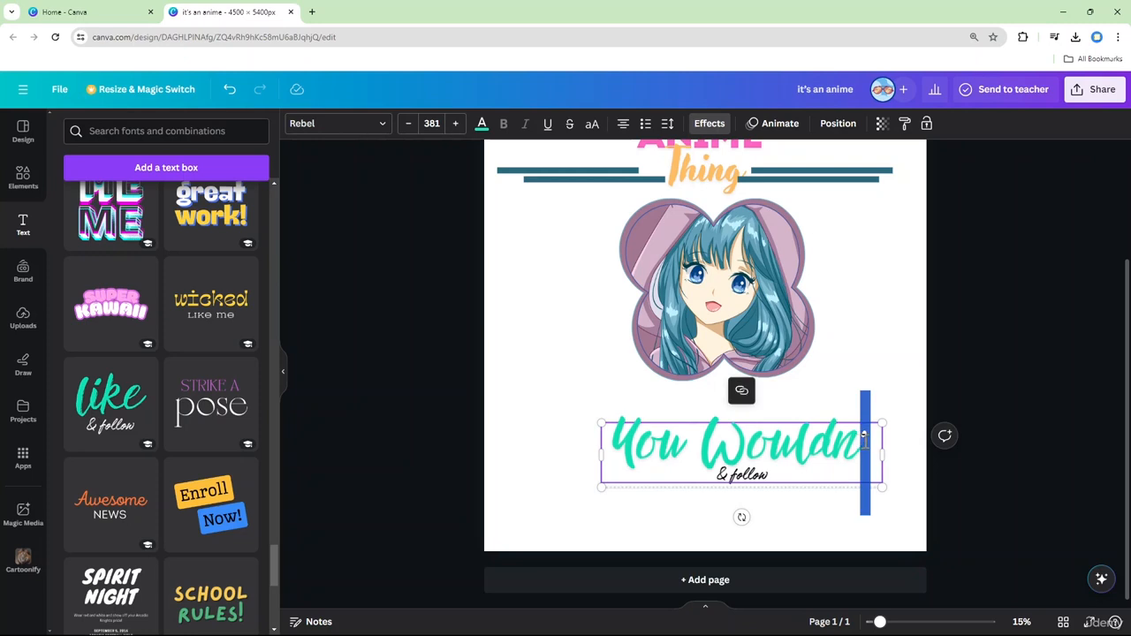
{"action": "key", "text": "BackSpace"}
{"action": "type", "text": "'t"}
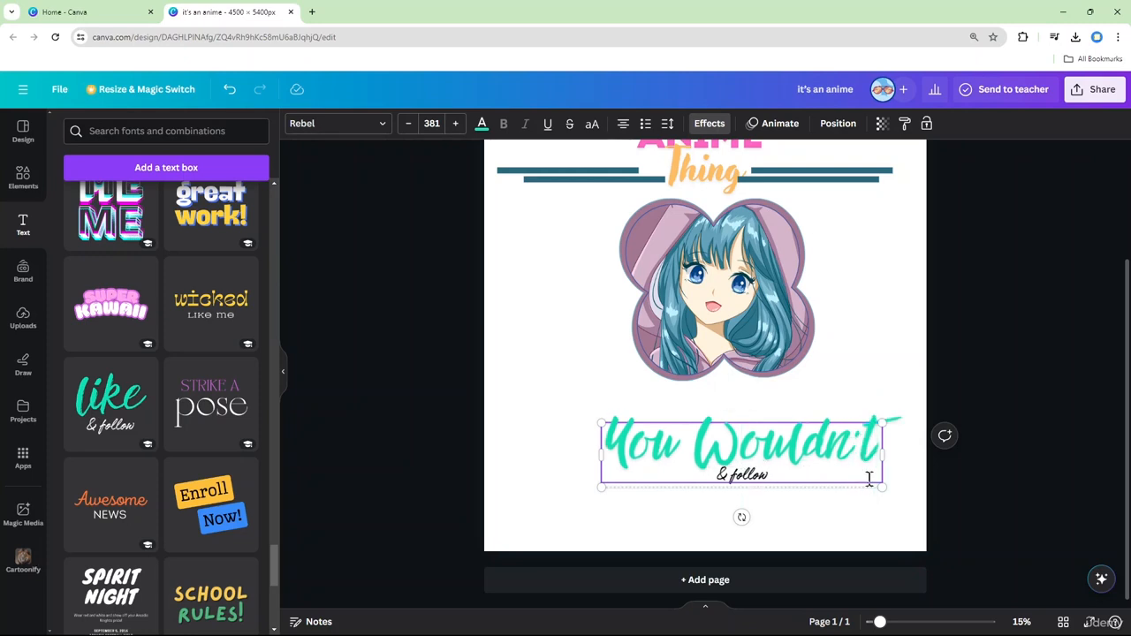
Ungroup the font combination and move "You Wouldn't" and "& follow" slightly apart vertically
{"action": "right_click", "coordinate": [837, 479]}
{"action": "left_click", "coordinate": [724, 428]}
{"action": "left_click", "coordinate": [581, 402]}
{"action": "left_click", "coordinate": [610, 461]}
{"action": "right_click", "coordinate": [624, 464]}
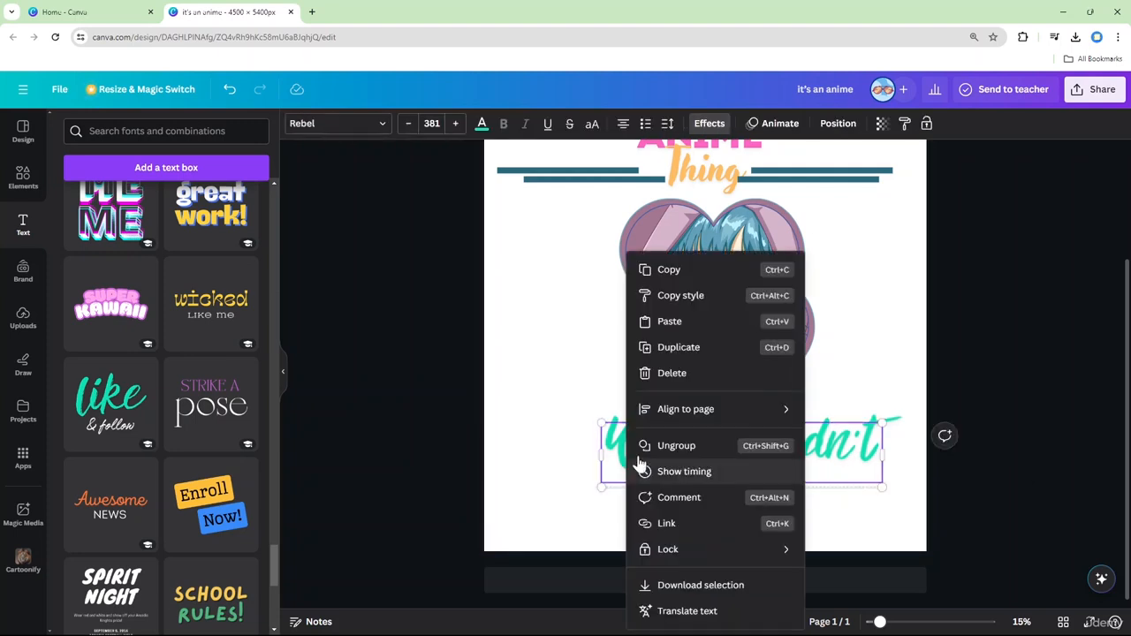
{"action": "left_click", "coordinate": [703, 447]}
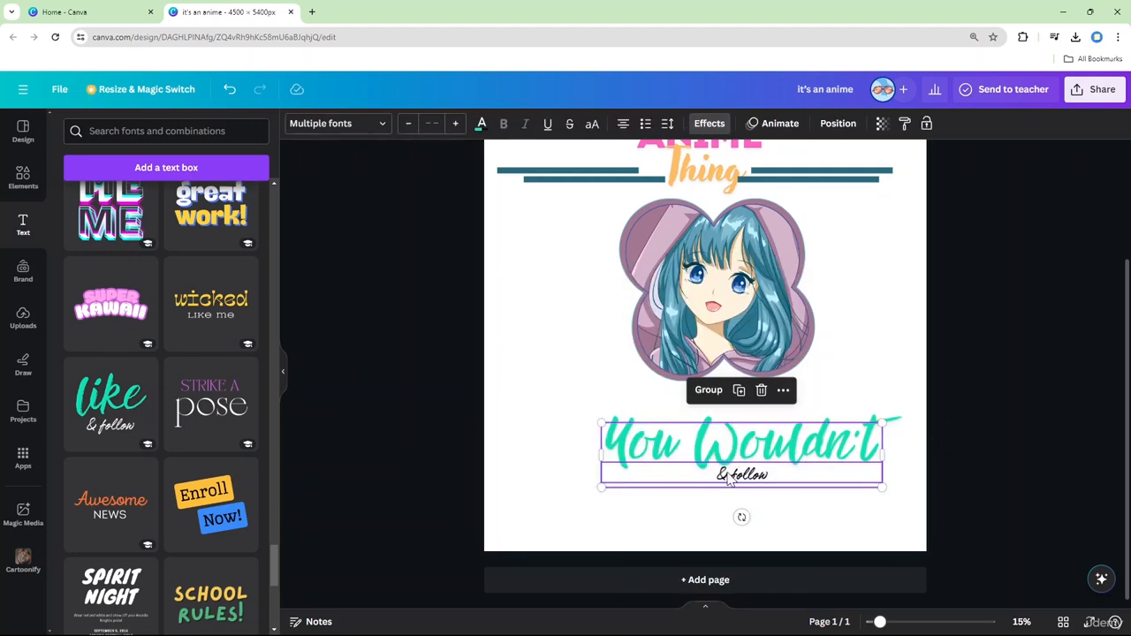
{"action": "mouse_move", "coordinate": [718, 489]}
{"action": "left_mouse_down"}
{"action": "mouse_move", "coordinate": [719, 507]}
{"action": "mouse_move", "coordinate": [719, 484]}
{"action": "left_mouse_up"}
{"action": "left_click", "coordinate": [711, 485]}
{"action": "left_click", "coordinate": [716, 470]}
Replace the "& follow" text with "Understand"
{"action": "double_click", "coordinate": [720, 485]}
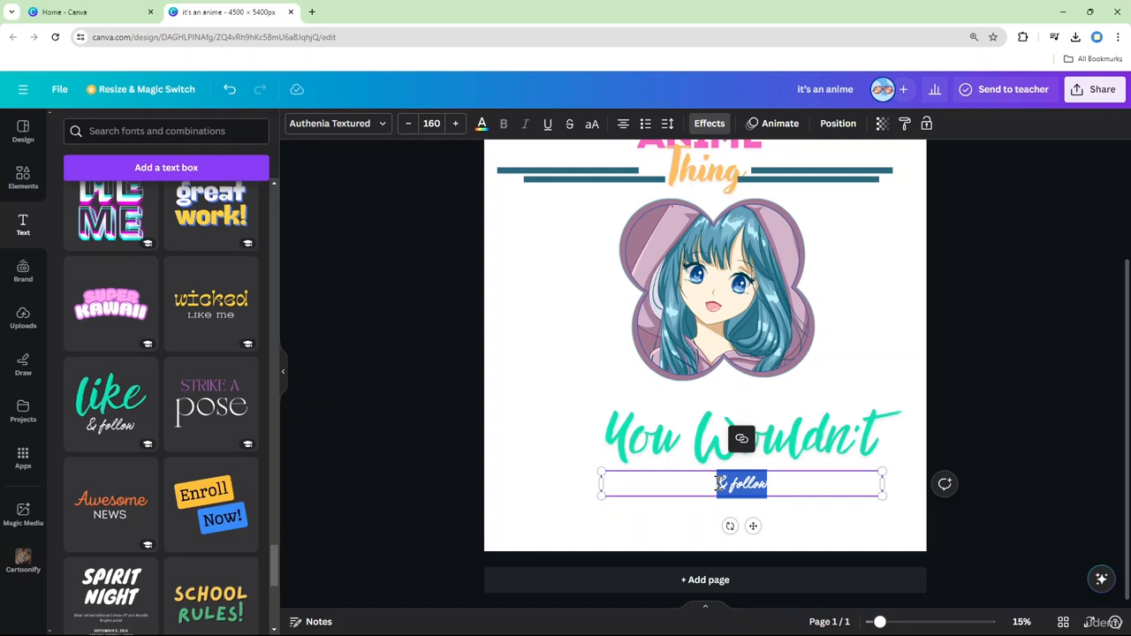
{"action": "type", "text": "undersat"}
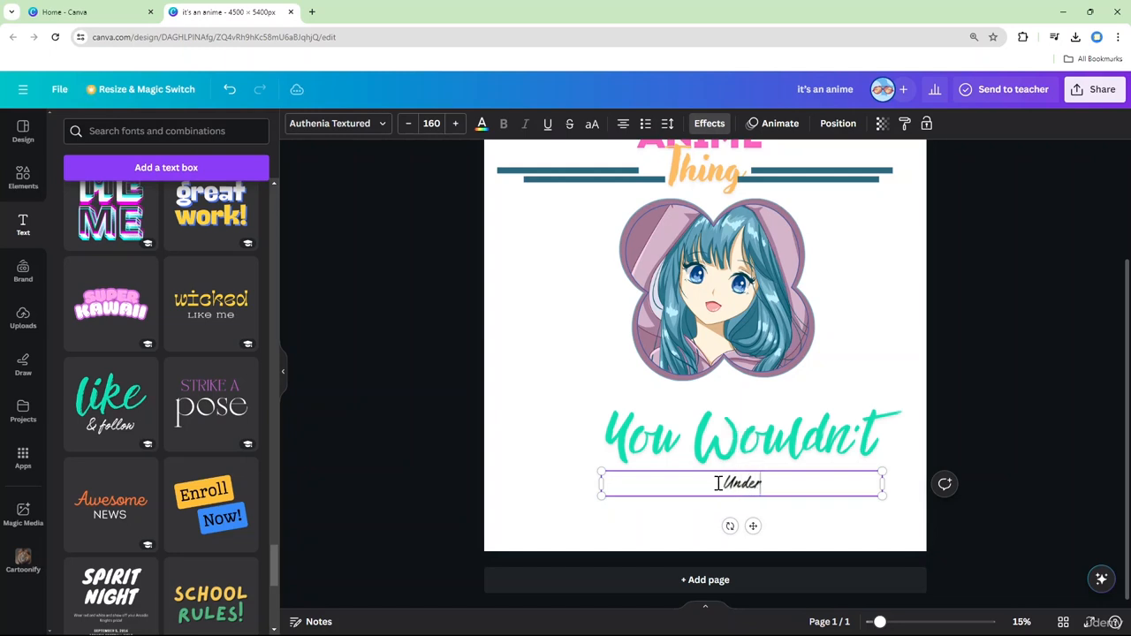
{"action": "key", "text": "BackSpace"}
{"action": "key", "text": "BackSpace"}
{"action": "type", "text": "tand"}
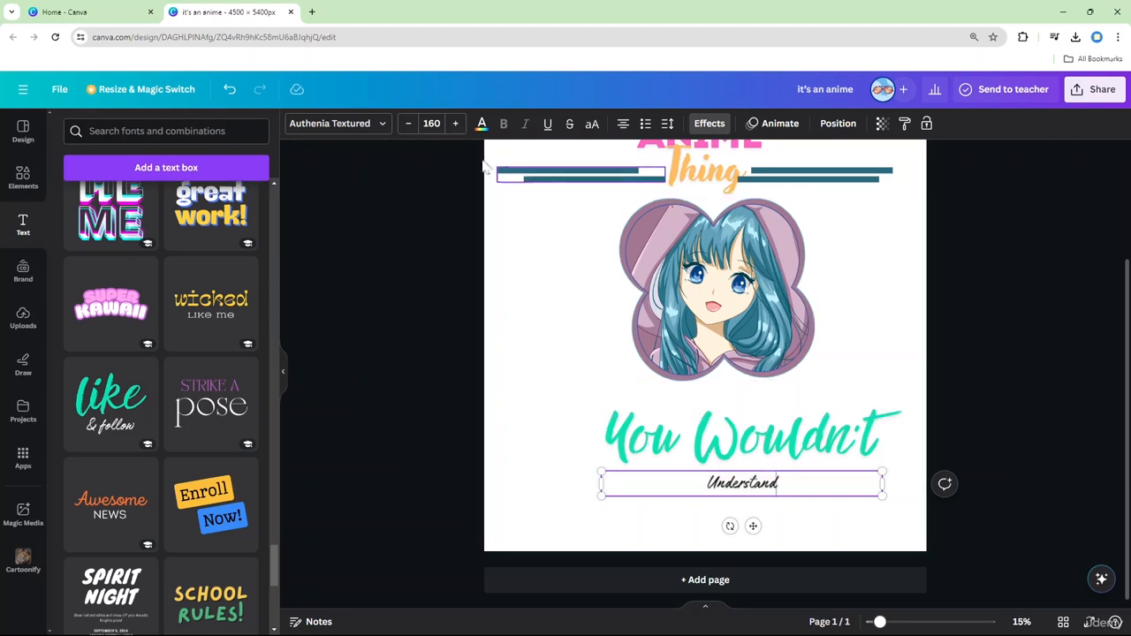
Increase the font size of the "Understand" text to 190
{"action": "left_click", "coordinate": [455, 128]}
{"action": "left_click", "coordinate": [456, 128]}
{"action": "left_click", "coordinate": [455, 128]}
{"action": "left_click", "coordinate": [455, 128]}
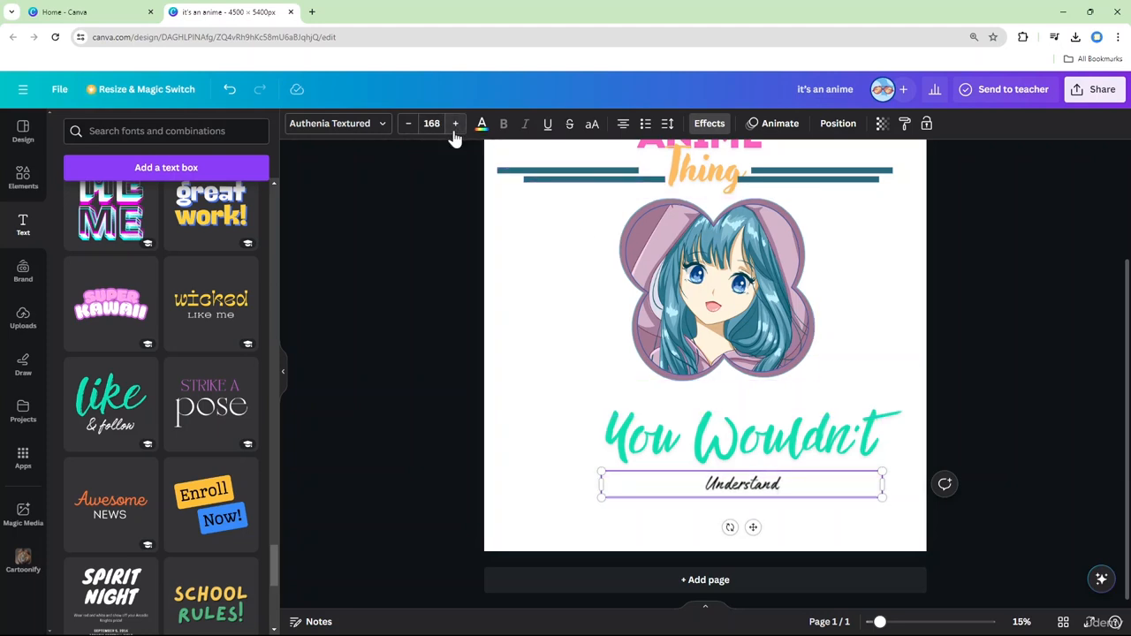
{"action": "left_click", "coordinate": [455, 128]}
{"action": "left_click", "coordinate": [455, 128]}
{"action": "left_click", "coordinate": [455, 128]}
{"action": "left_click", "coordinate": [455, 128]}
{"action": "left_click", "coordinate": [455, 128]}
{"action": "left_click", "coordinate": [456, 129]}
{"action": "left_click", "coordinate": [455, 128]}
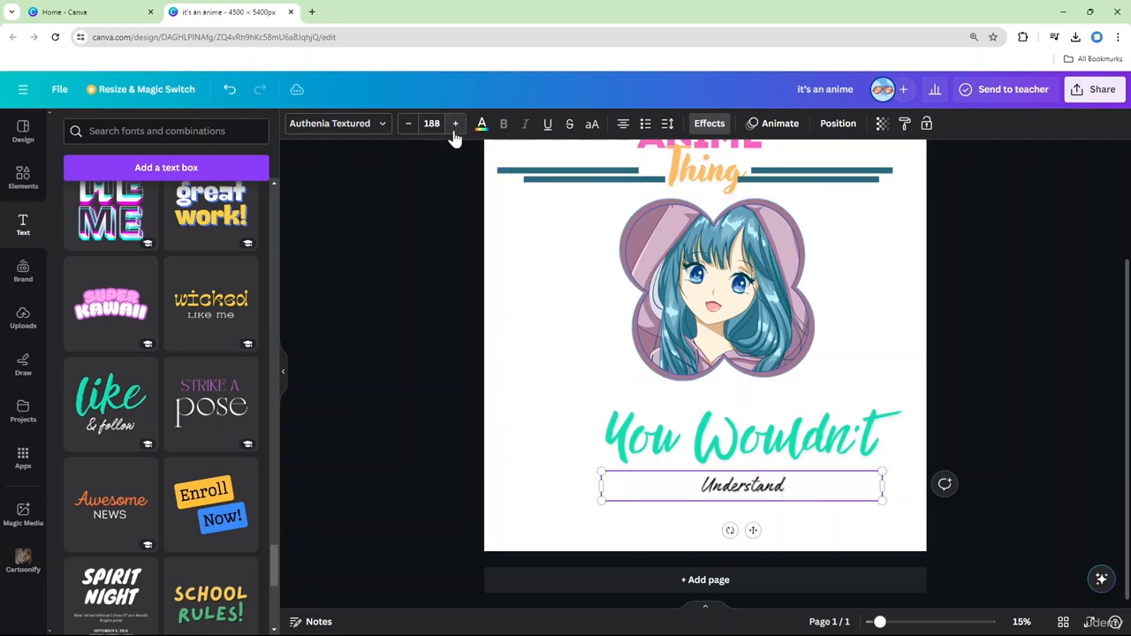
{"action": "left_click", "coordinate": [455, 128]}
{"action": "left_click", "coordinate": [455, 128]}
{"action": "left_click", "coordinate": [455, 128]}
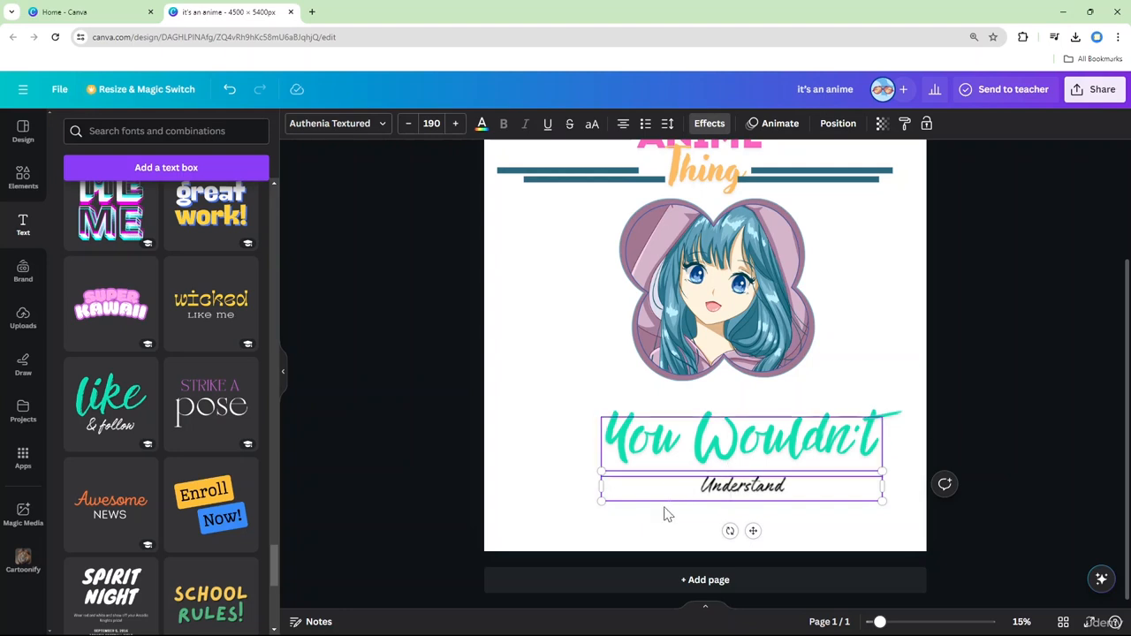
Move "You Wouldn't" and "Understand" up close together beneath the framed girl, and raise the framed girl to just under "Thing"
{"action": "left_click", "coordinate": [704, 466]}
{"action": "left_click_drag", "start_coordinate": [714, 494], "coordinate": [715, 428]}
{"action": "left_click_drag", "start_coordinate": [600, 395], "coordinate": [629, 404]}
{"action": "left_click_drag", "start_coordinate": [731, 470], "coordinate": [727, 463]}
{"action": "scroll", "coordinate": [730, 480], "scroll_direction": "down", "scroll_amount": 2}
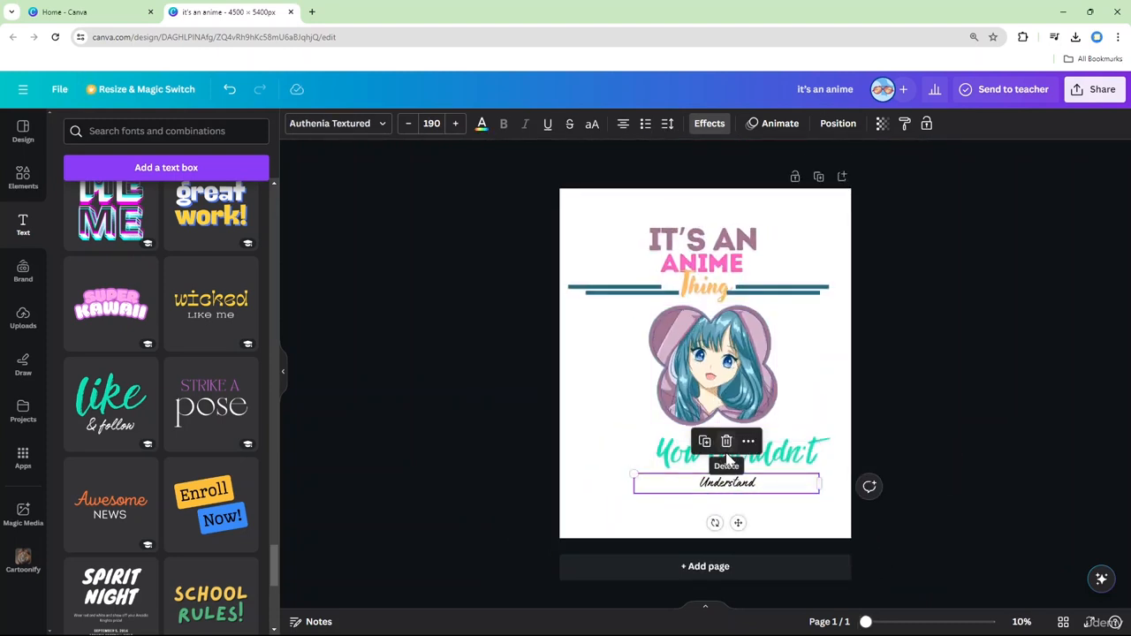
{"action": "right_click", "coordinate": [806, 466]}
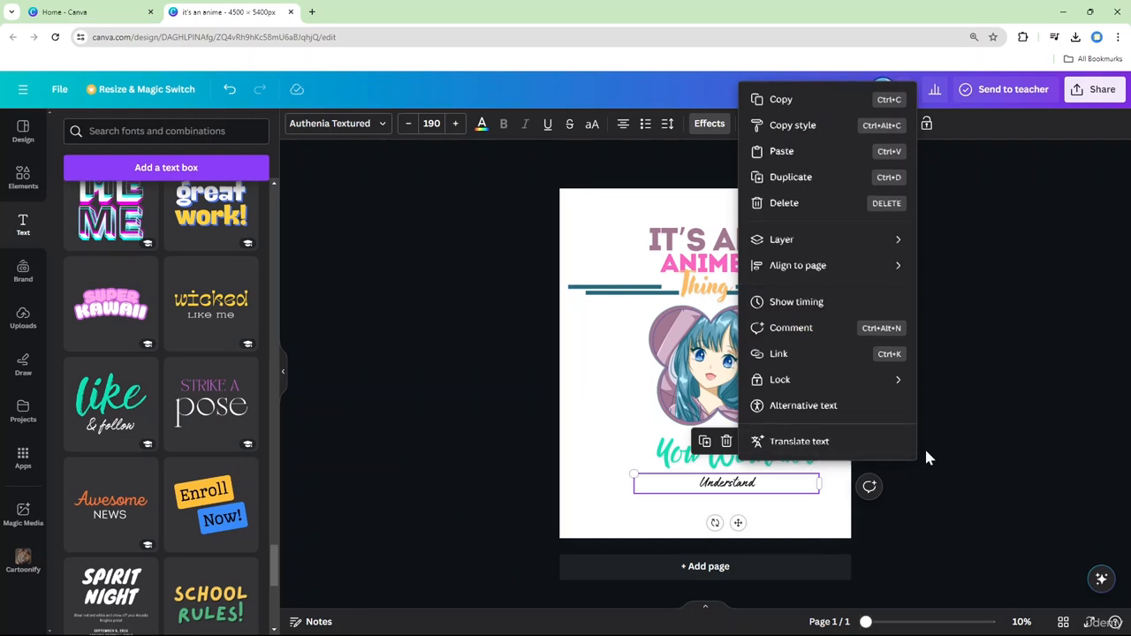
{"action": "left_click", "coordinate": [925, 453]}
{"action": "left_click", "coordinate": [771, 442]}
{"action": "left_click_drag", "start_coordinate": [771, 442], "coordinate": [770, 439]}
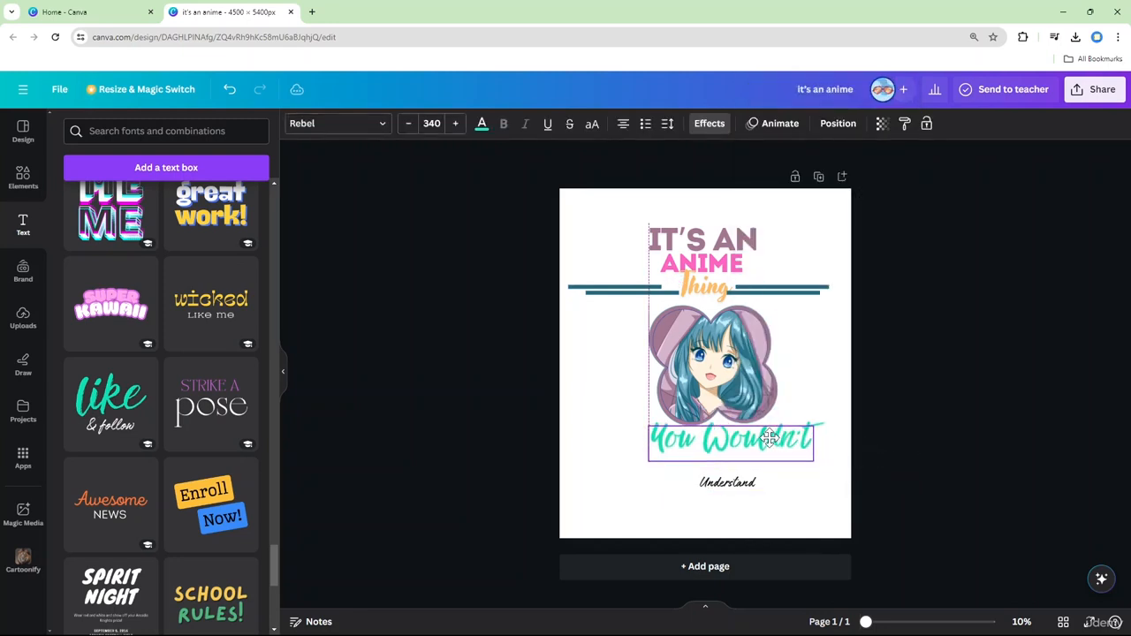
{"action": "left_click_drag", "start_coordinate": [741, 490], "coordinate": [760, 458]}
{"action": "left_click_drag", "start_coordinate": [751, 366], "coordinate": [751, 354]}
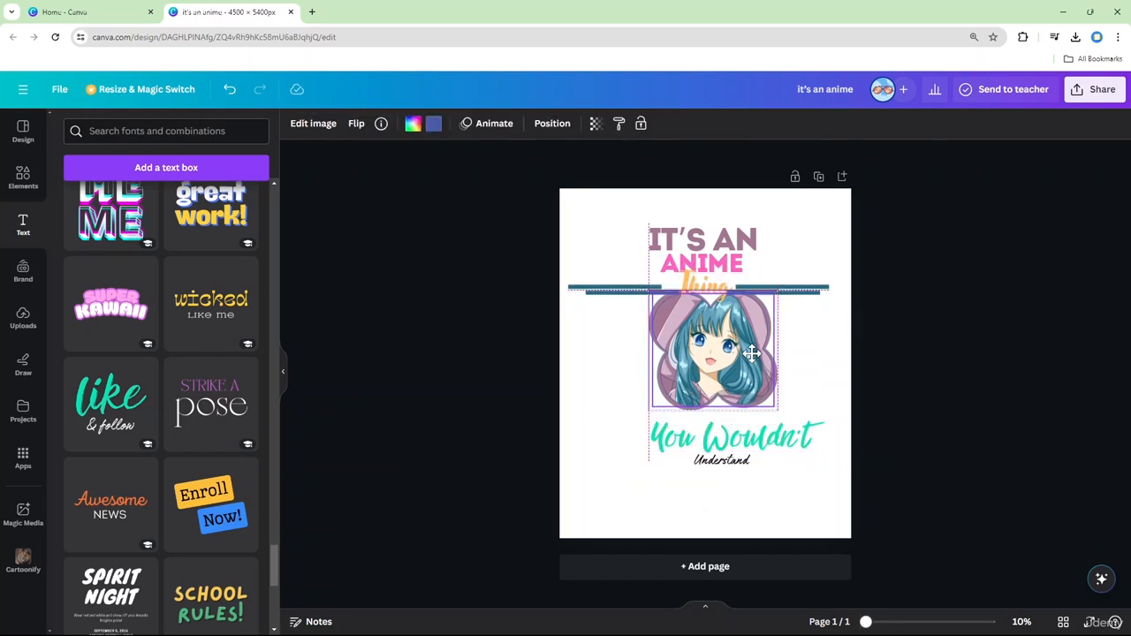
Enlarge "IT'S AN" to size 403, change its font to Slopes and shift it to sit above "ANIME"
{"action": "left_click", "coordinate": [785, 285]}
{"action": "left_click", "coordinate": [664, 240]}
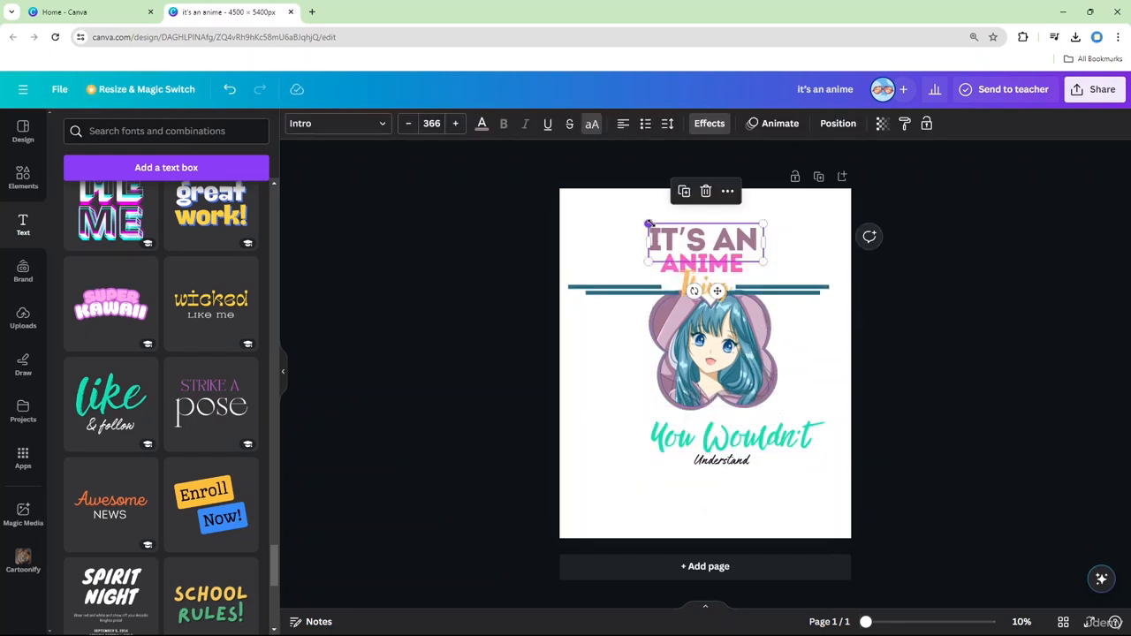
{"action": "left_click_drag", "start_coordinate": [647, 224], "coordinate": [636, 219]}
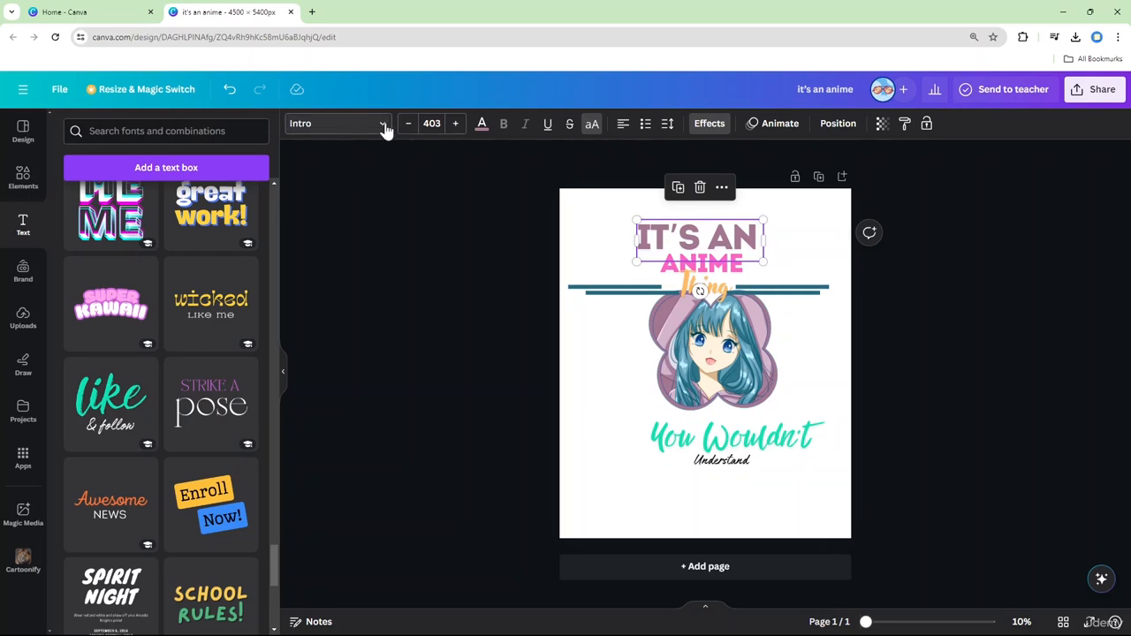
{"action": "left_click", "coordinate": [342, 124]}
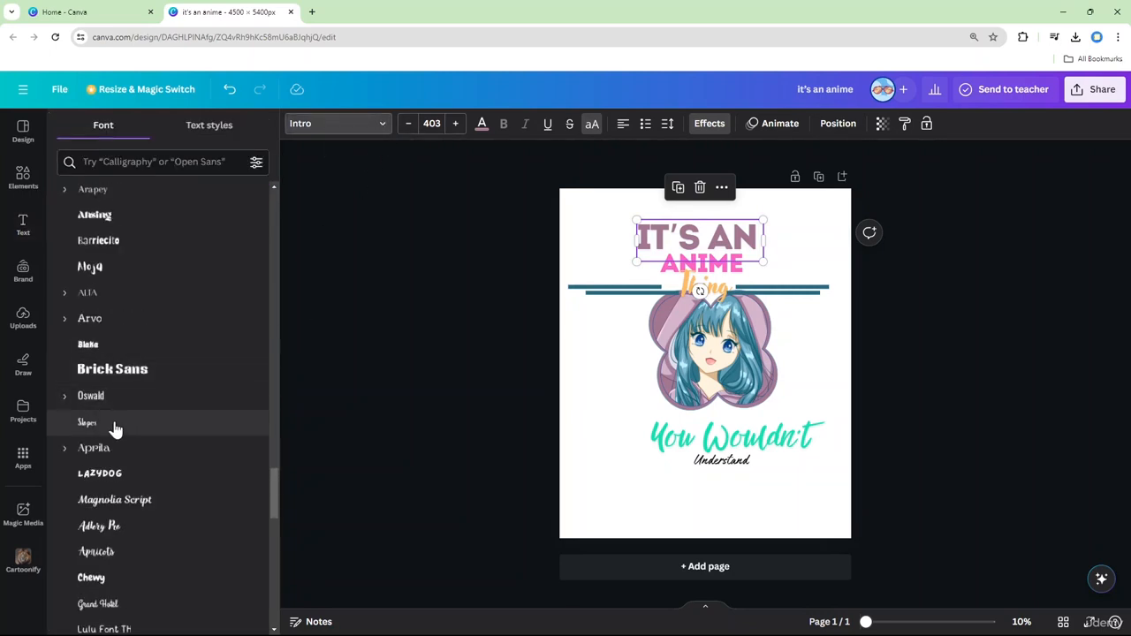
{"action": "left_click", "coordinate": [121, 424]}
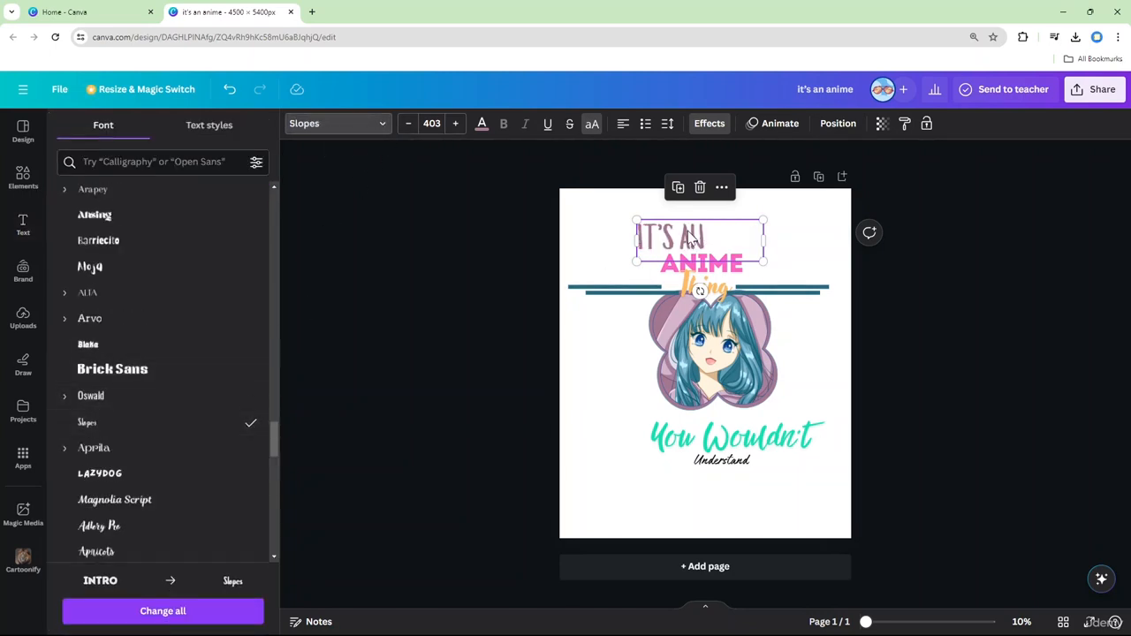
{"action": "left_click_drag", "start_coordinate": [692, 240], "coordinate": [721, 239]}
Set "ANIME" in the Aloja font, and enlarge "IT'S AN" to size 543 and position it above "ANIME"
{"action": "left_click", "coordinate": [700, 265]}
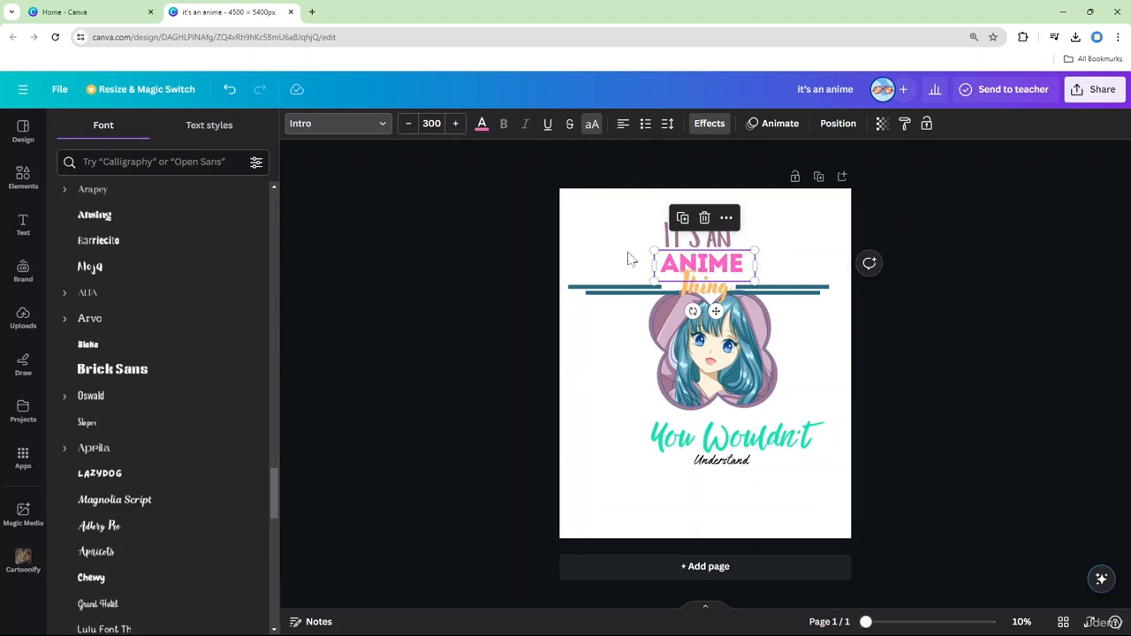
{"action": "left_click", "coordinate": [95, 267]}
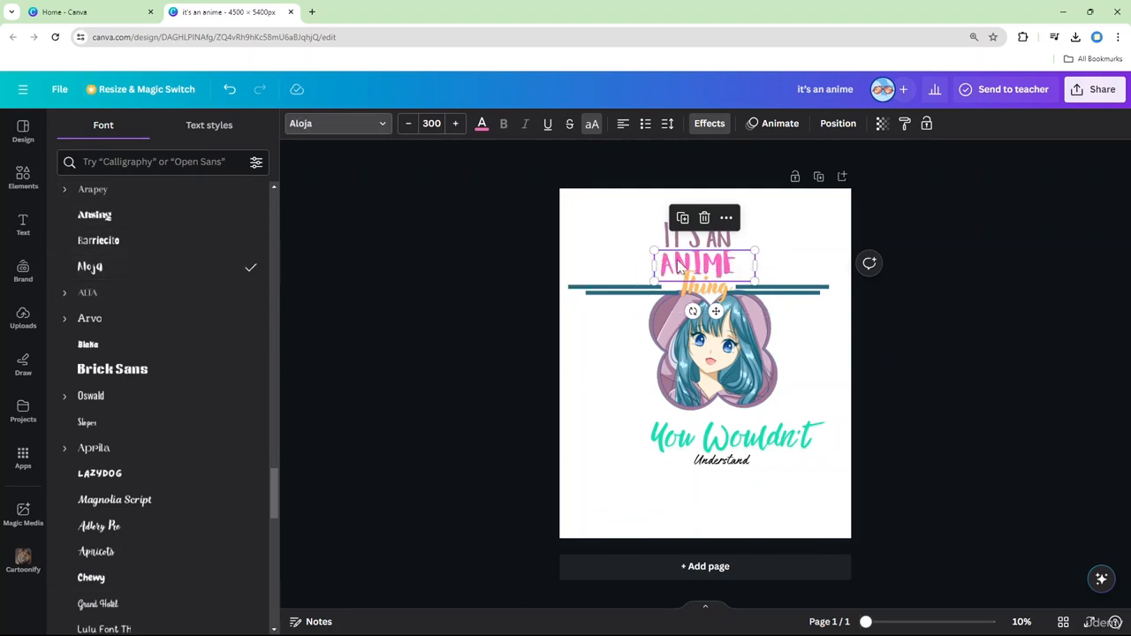
{"action": "left_click", "coordinate": [668, 238]}
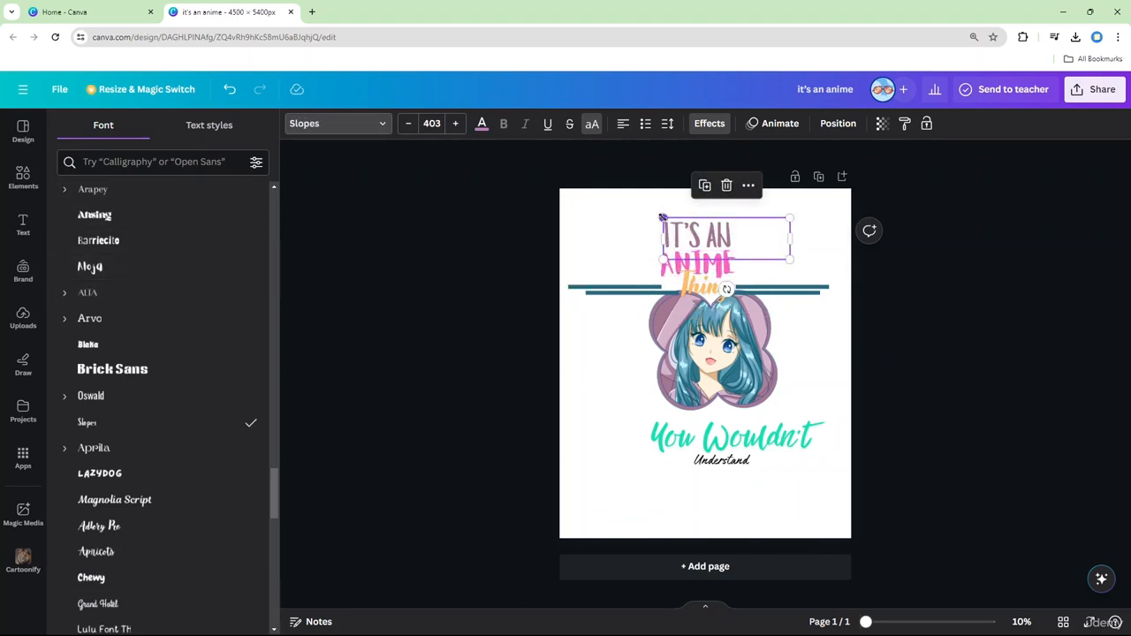
{"action": "left_click_drag", "start_coordinate": [663, 216], "coordinate": [619, 203]}
{"action": "left_click_drag", "start_coordinate": [676, 252], "coordinate": [721, 249]}
{"action": "left_click", "coordinate": [743, 256]}
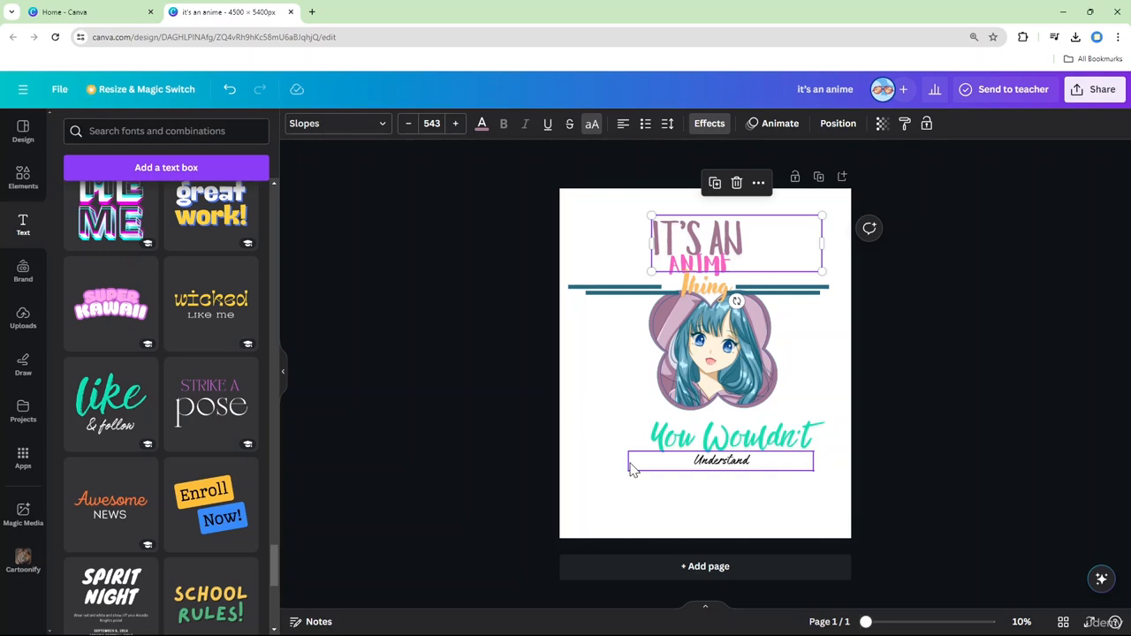
Add a blank second page to the design
{"action": "left_click", "coordinate": [722, 569]}
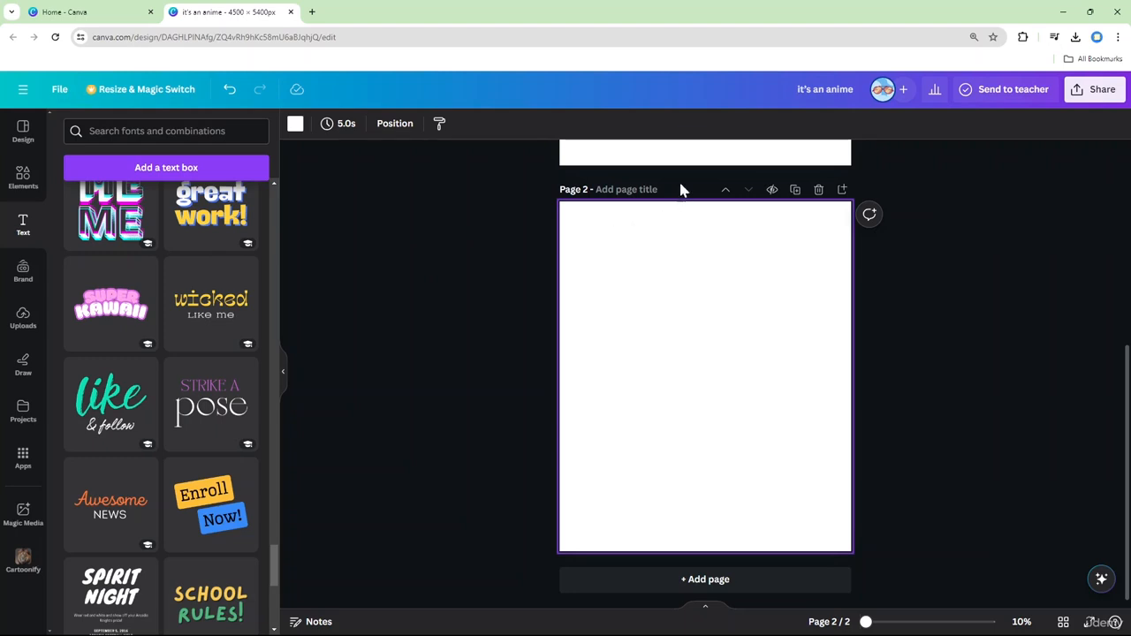
{"action": "scroll", "coordinate": [681, 190], "scroll_direction": "up", "scroll_amount": 5}
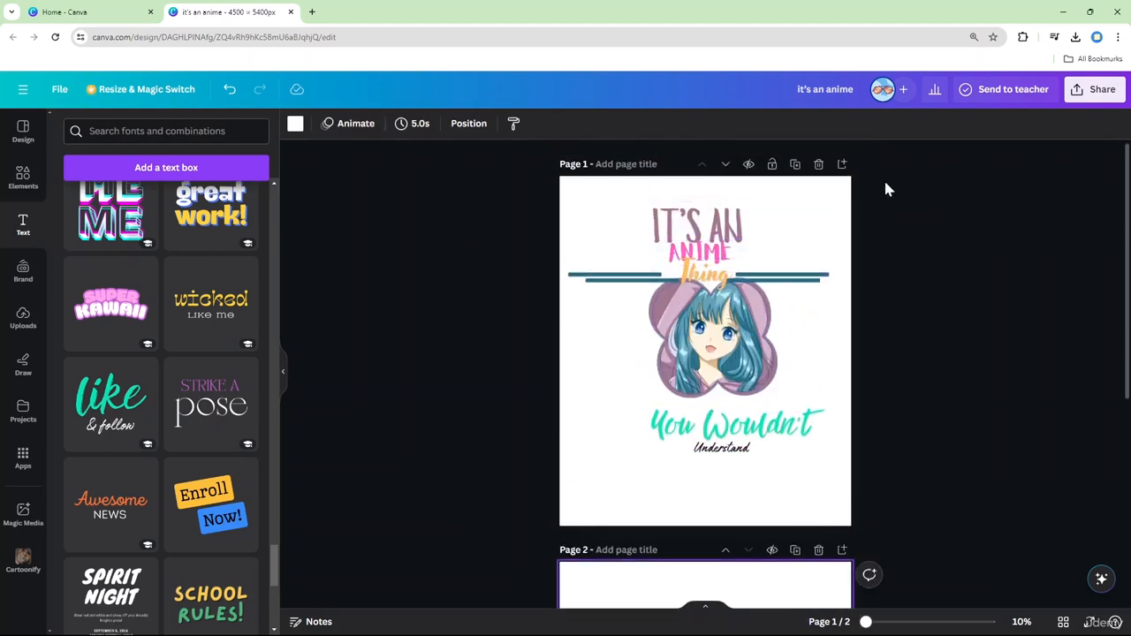
Download only page 1 as a PNG at 4,500 × 5,400 px with a transparent background
{"action": "left_click", "coordinate": [1100, 97]}
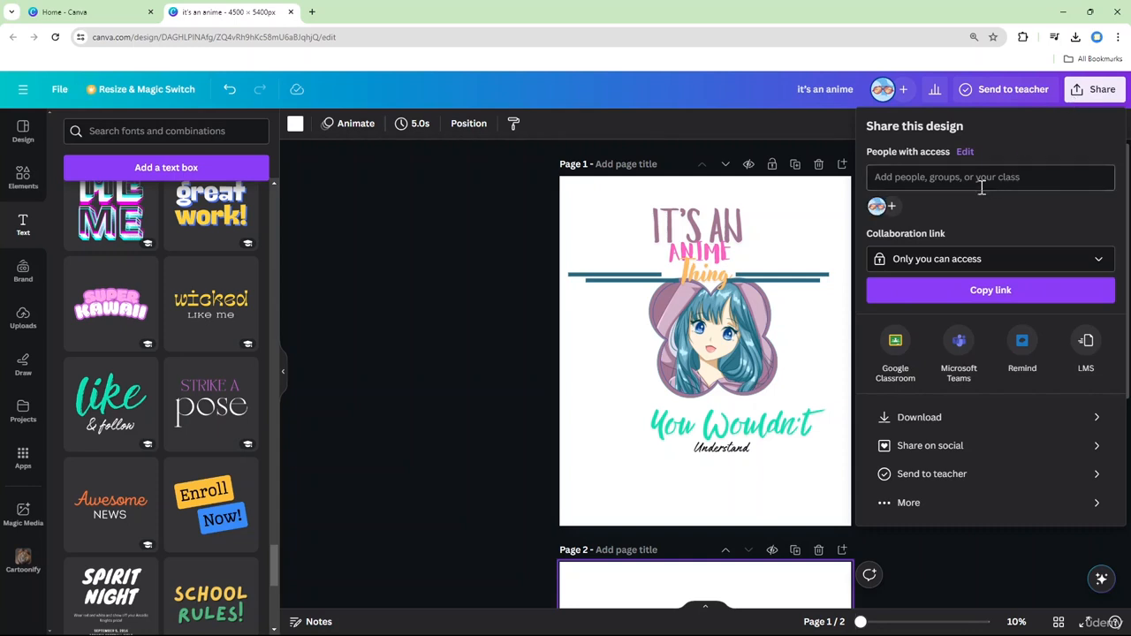
{"action": "left_click", "coordinate": [948, 424]}
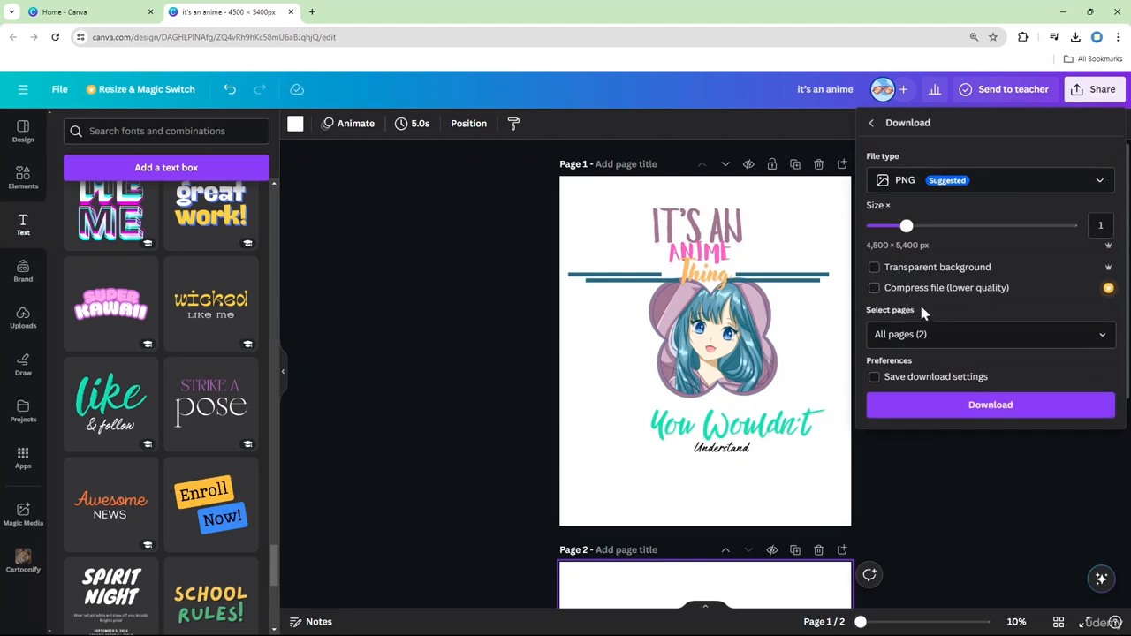
{"action": "left_click", "coordinate": [1102, 335]}
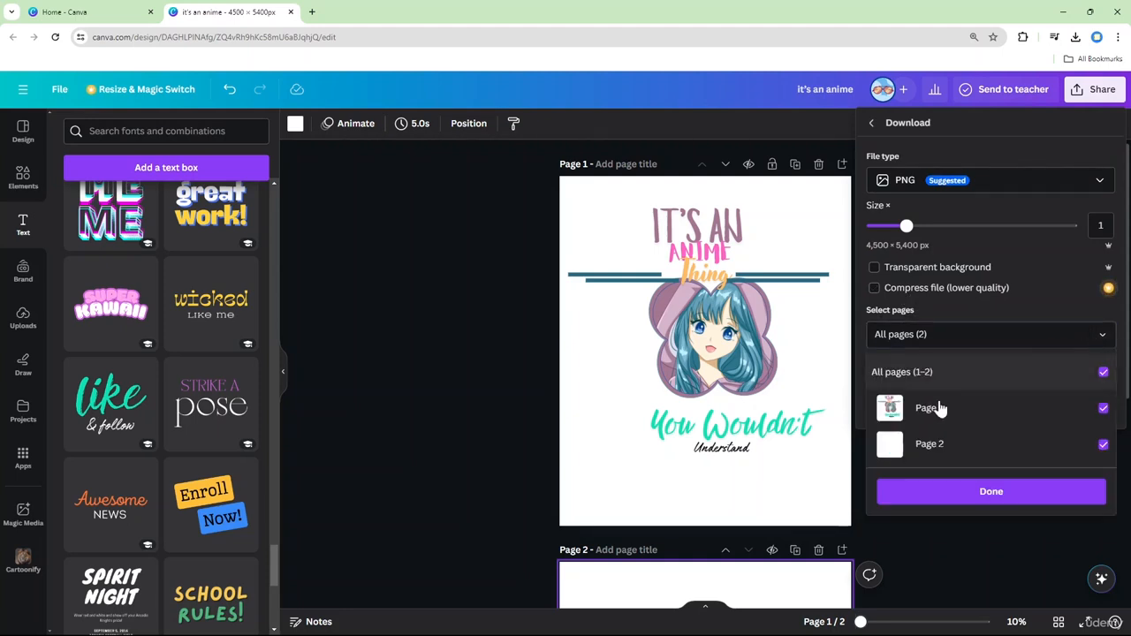
{"action": "left_click", "coordinate": [1103, 444]}
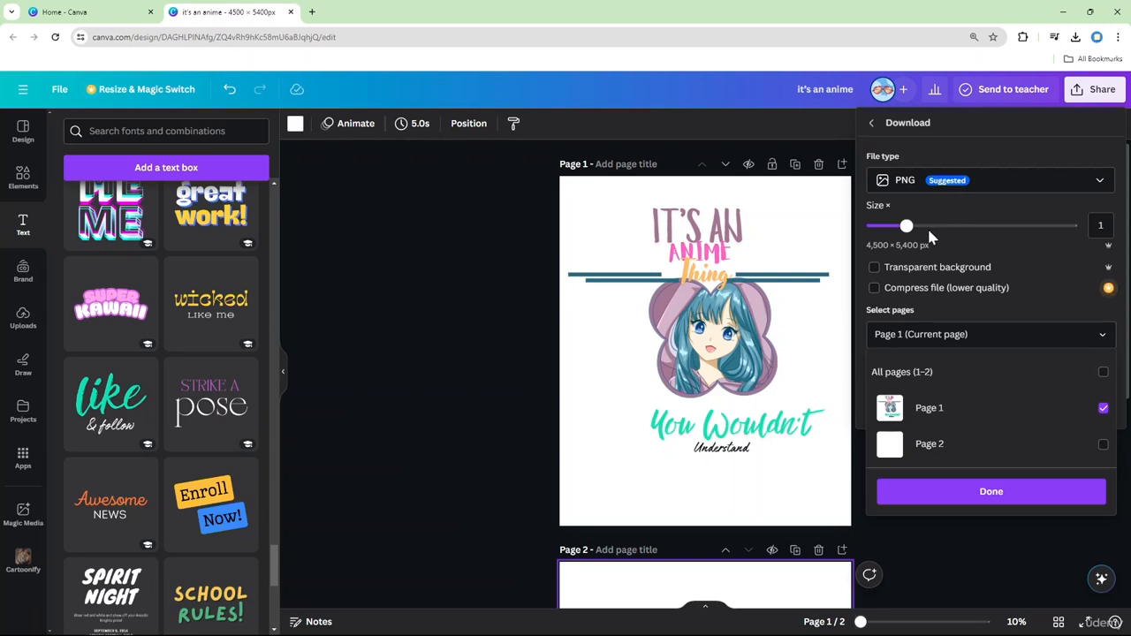
{"action": "left_click", "coordinate": [881, 273]}
{"action": "left_click", "coordinate": [880, 274]}
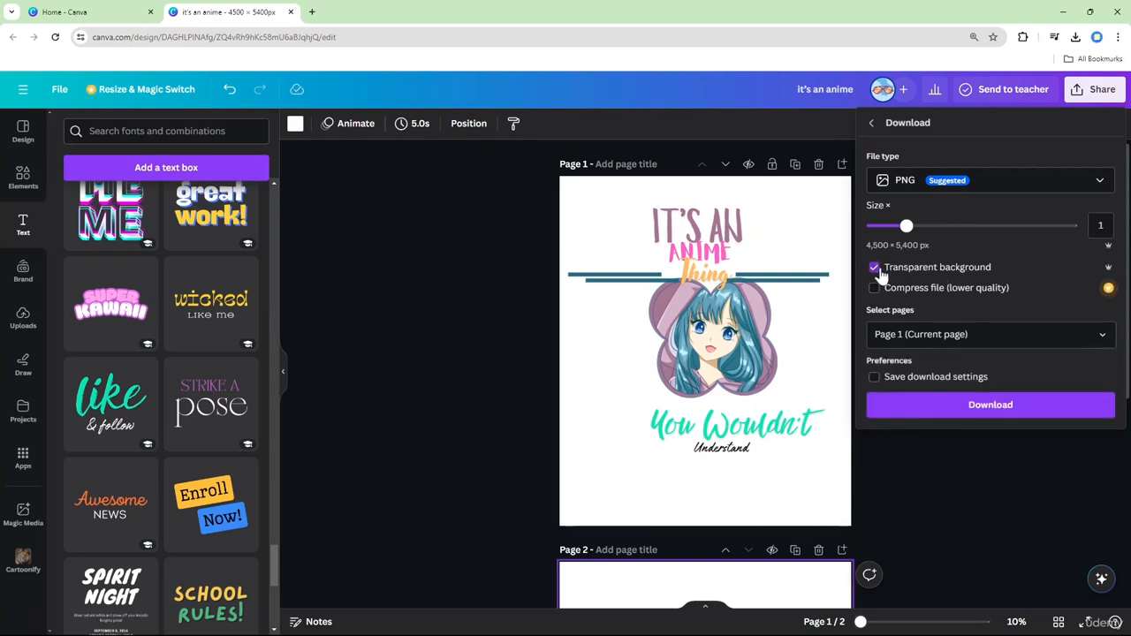
{"action": "left_click", "coordinate": [975, 404]}
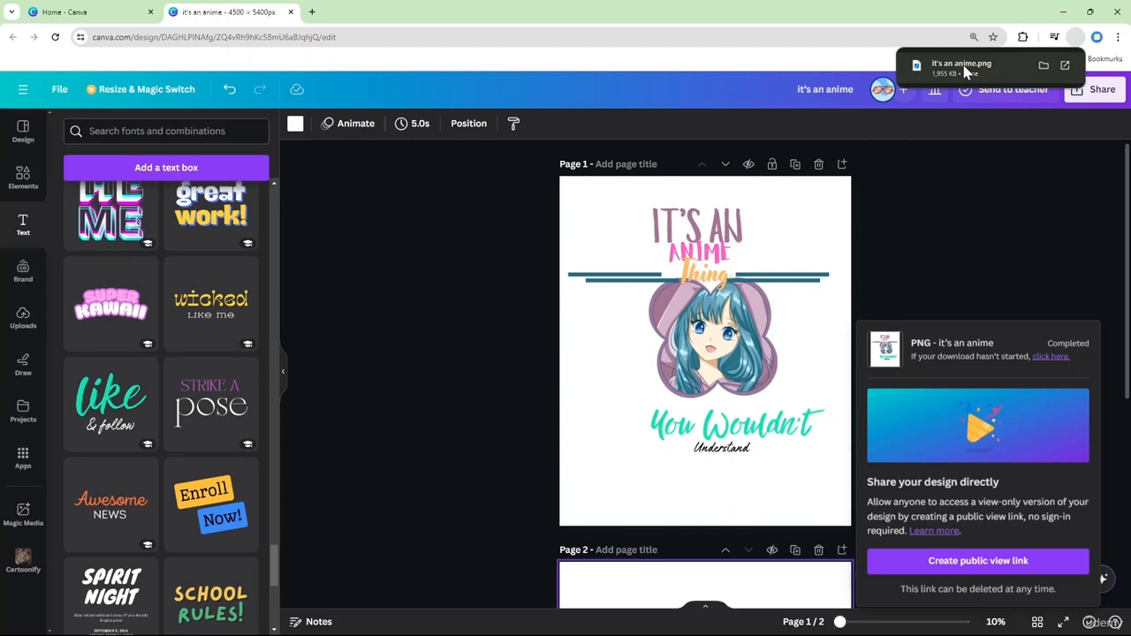
Upload the downloaded "it's an anime.png" to the design's image library and select the blank page 2
{"action": "left_click_drag", "start_coordinate": [966, 72], "coordinate": [137, 254]}
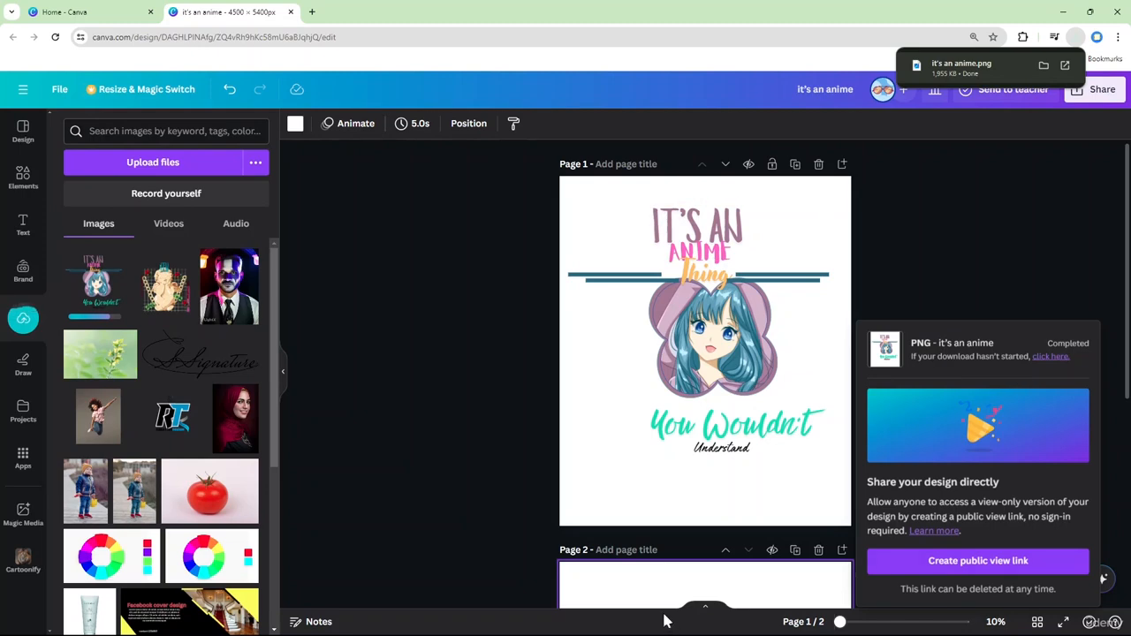
{"action": "scroll", "coordinate": [621, 451], "scroll_direction": "down", "scroll_amount": 2}
{"action": "scroll", "coordinate": [640, 457], "scroll_direction": "down", "scroll_amount": 3}
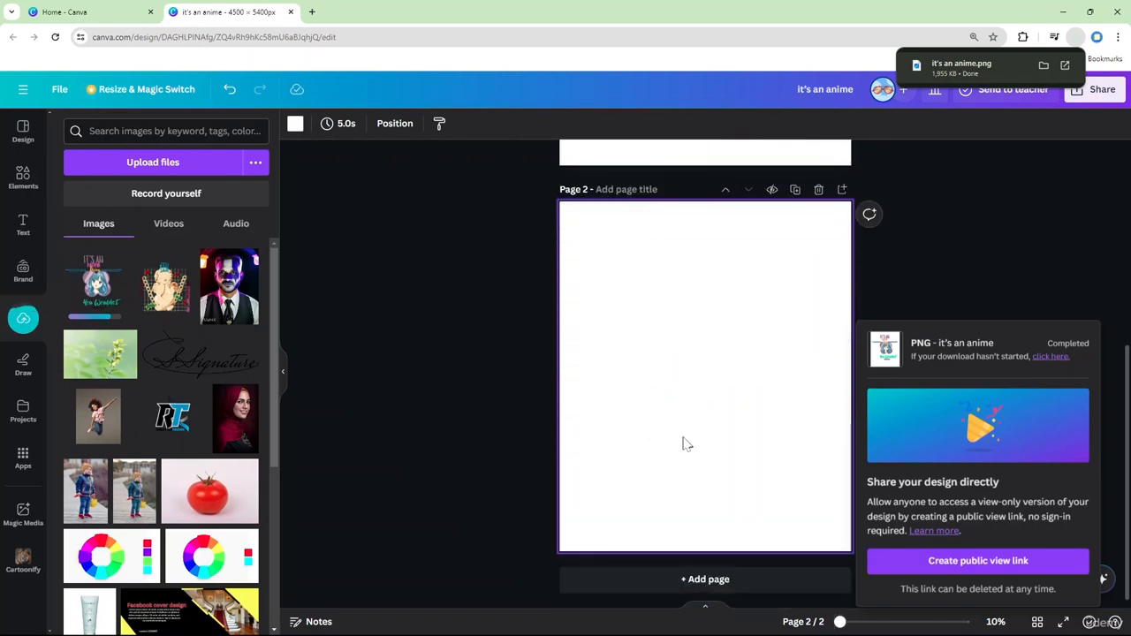
{"action": "left_click", "coordinate": [692, 381]}
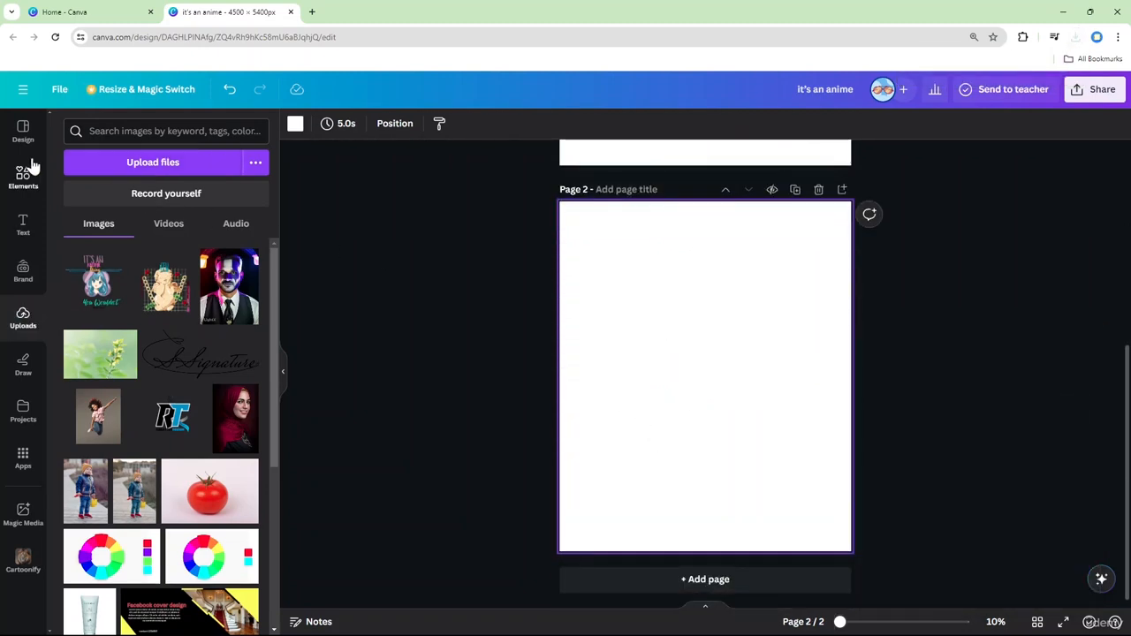
Search the elements for "t shirt" and restrict the results to mockups
{"action": "left_click", "coordinate": [24, 172]}
{"action": "left_click", "coordinate": [148, 133]}
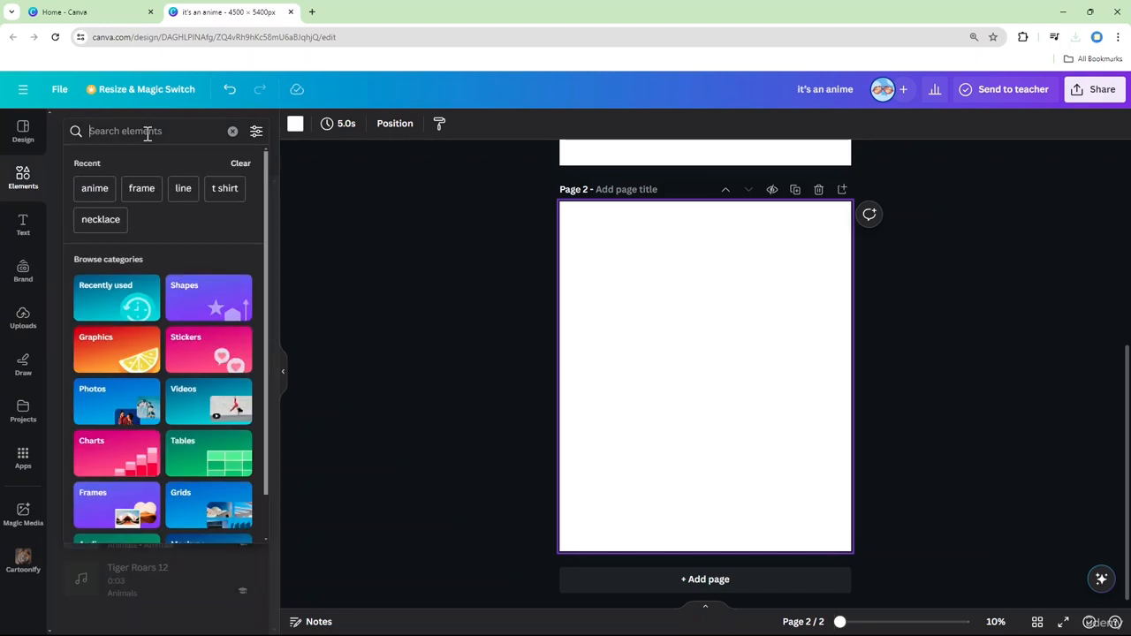
{"action": "type", "text": "t"}
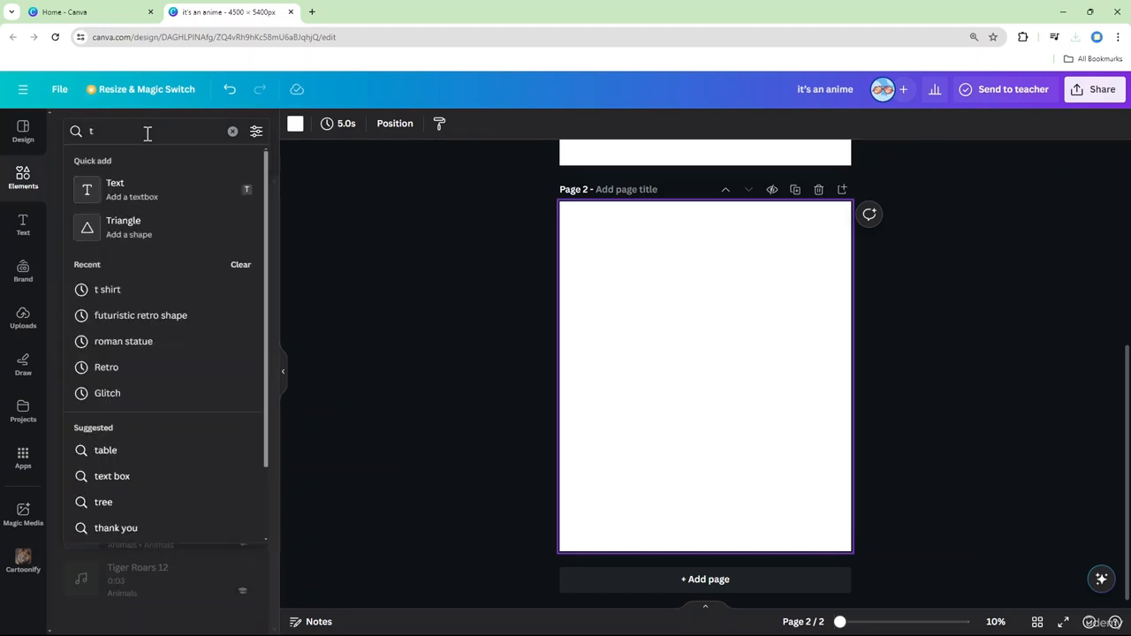
{"action": "left_click", "coordinate": [139, 290]}
{"action": "left_click", "coordinate": [261, 164]}
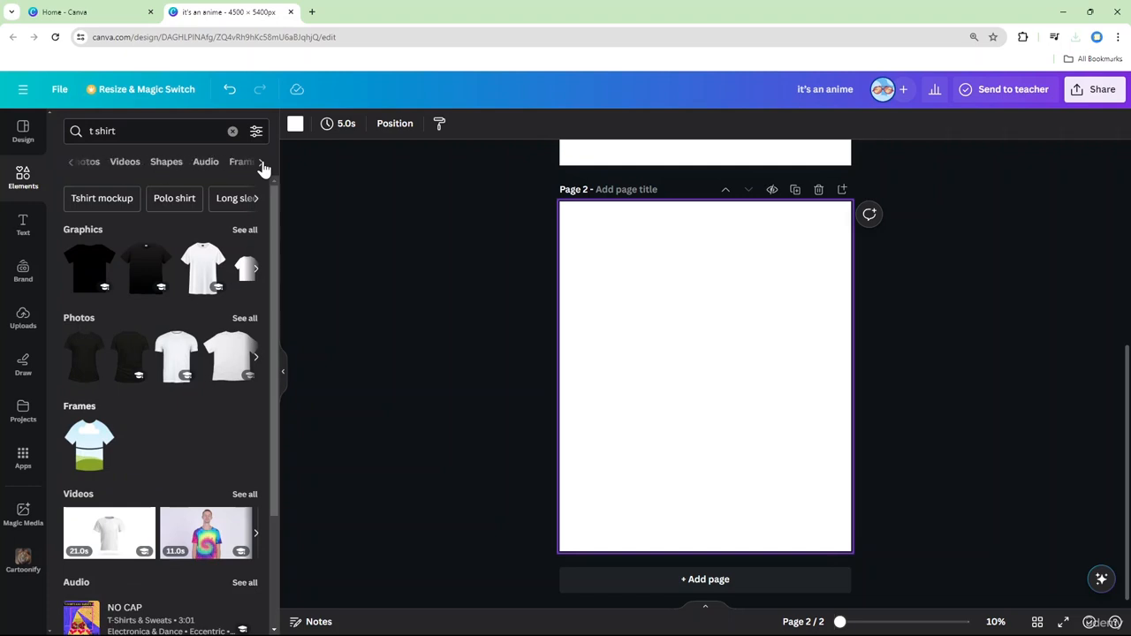
{"action": "left_click", "coordinate": [210, 165]}
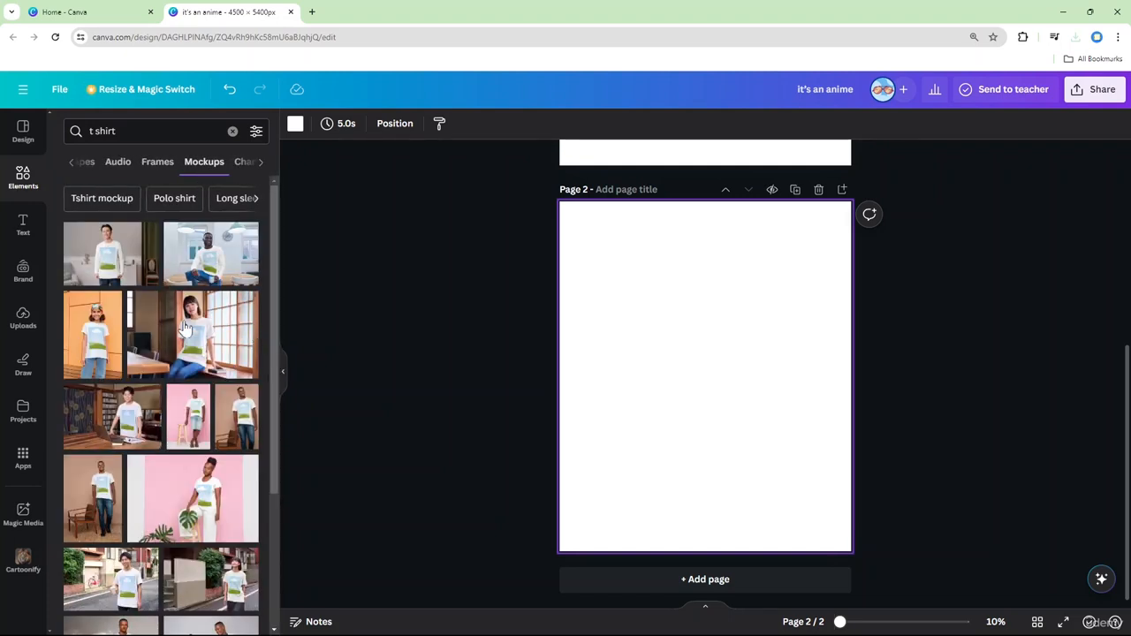
Add the T-shirt mockup of the woman standing at an open wooden door to page 2
{"action": "scroll", "coordinate": [196, 343], "scroll_direction": "down", "scroll_amount": 3}
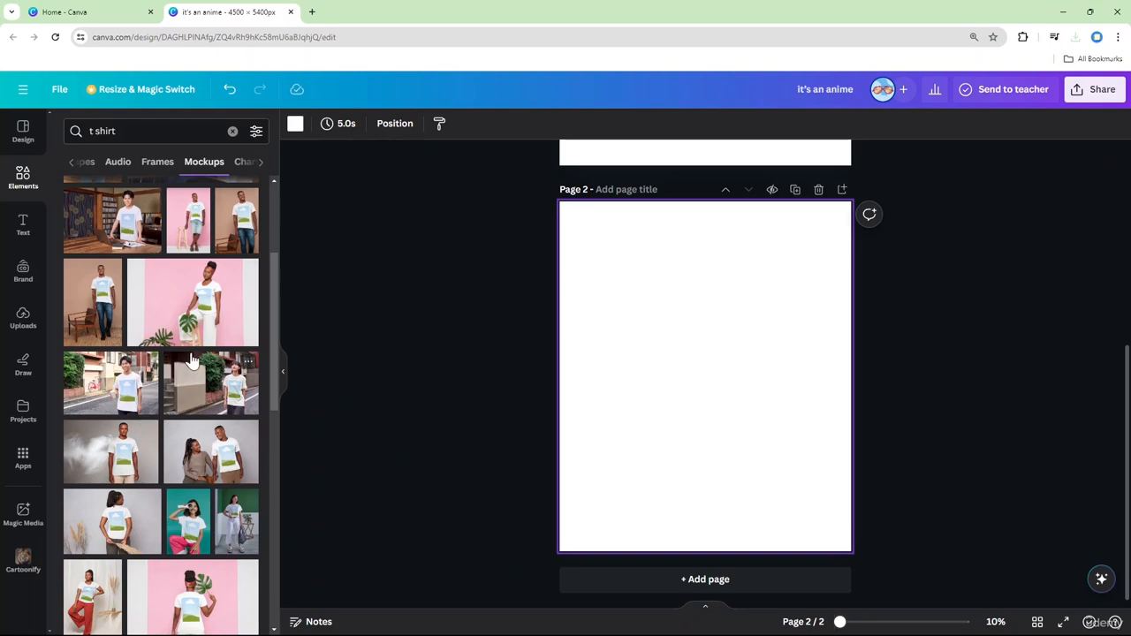
{"action": "key", "text": "ctrl+plus"}
{"action": "key", "text": "ctrl+plus"}
{"action": "key", "text": "ctrl+plus"}
{"action": "key", "text": "ctrl+plus"}
{"action": "scroll", "coordinate": [239, 362], "scroll_direction": "down", "scroll_amount": 3}
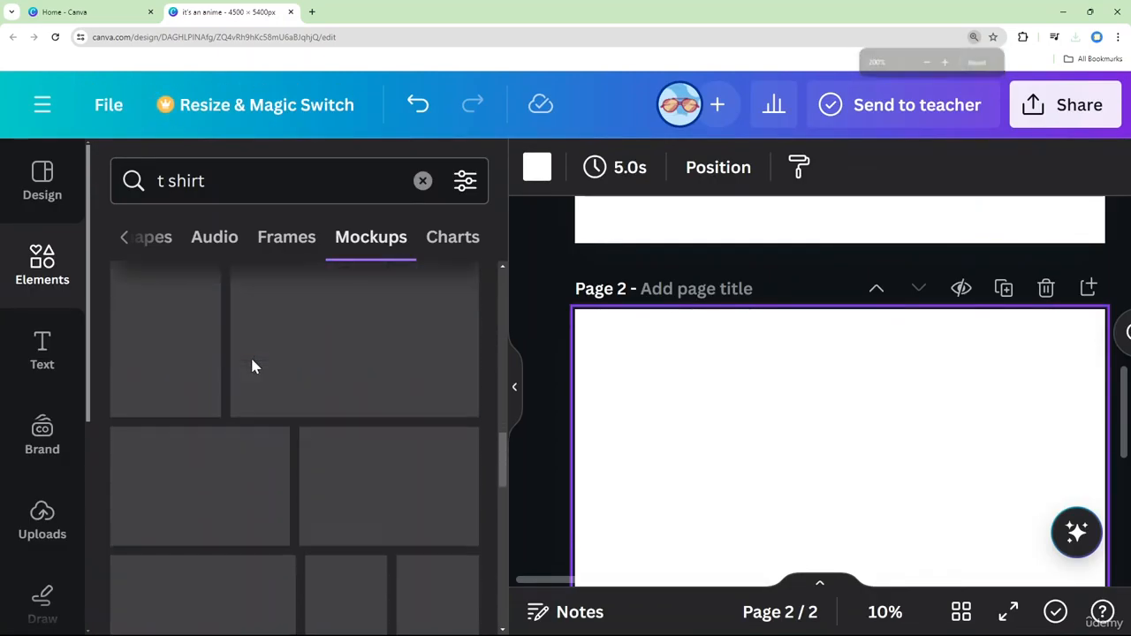
{"action": "scroll", "coordinate": [351, 448], "scroll_direction": "down", "scroll_amount": 8}
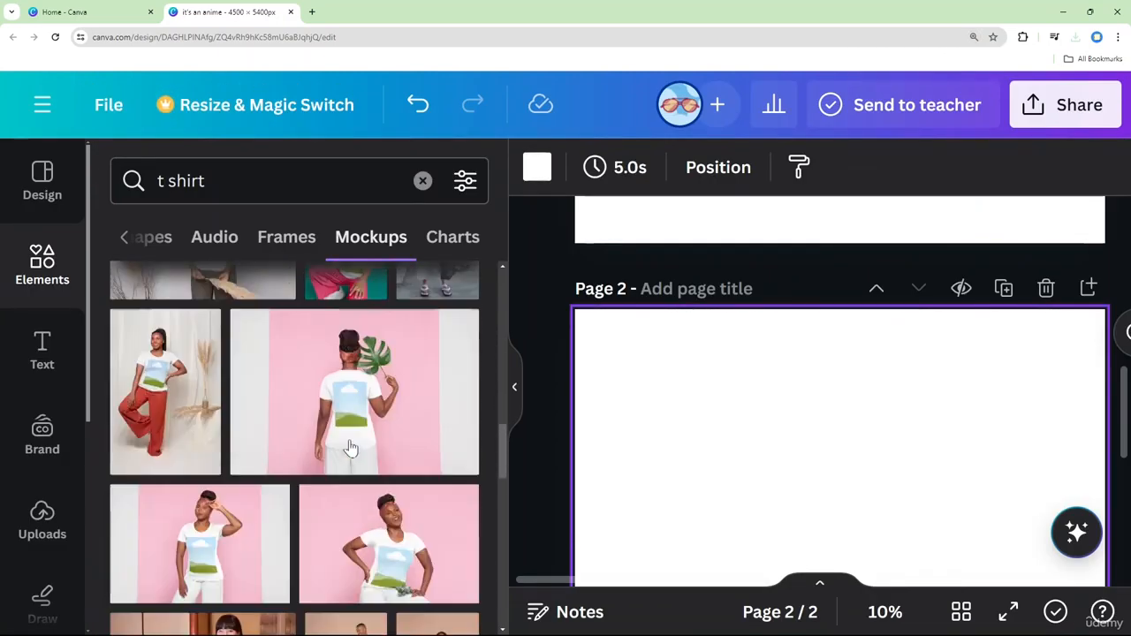
{"action": "scroll", "coordinate": [351, 448], "scroll_direction": "down", "scroll_amount": 2}
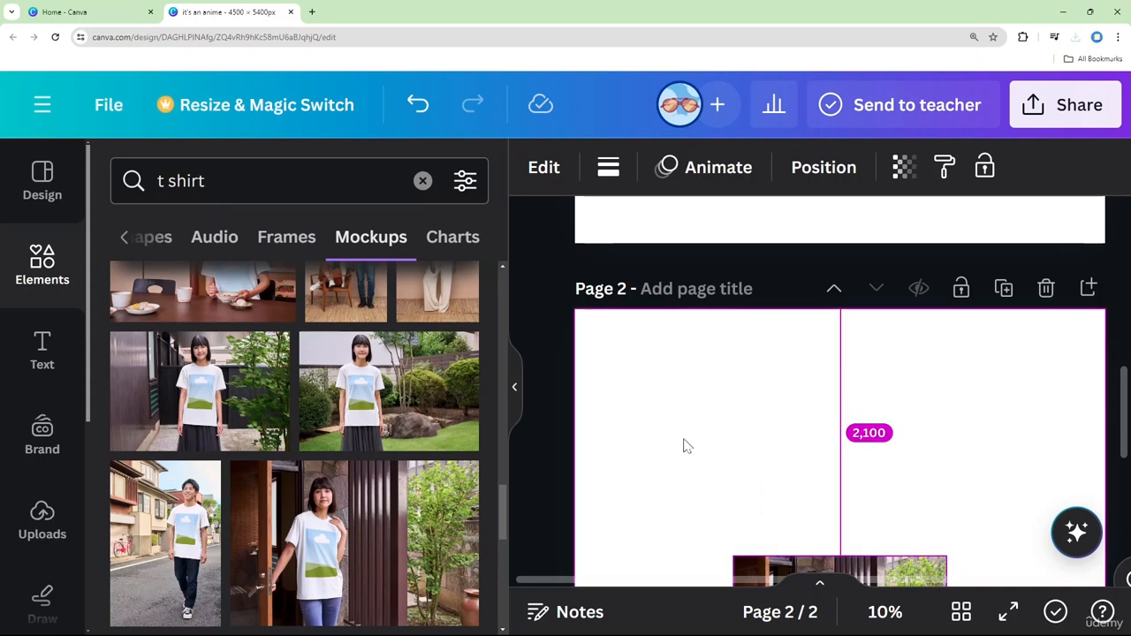
{"action": "scroll", "coordinate": [707, 442], "scroll_direction": "down", "scroll_amount": 4}
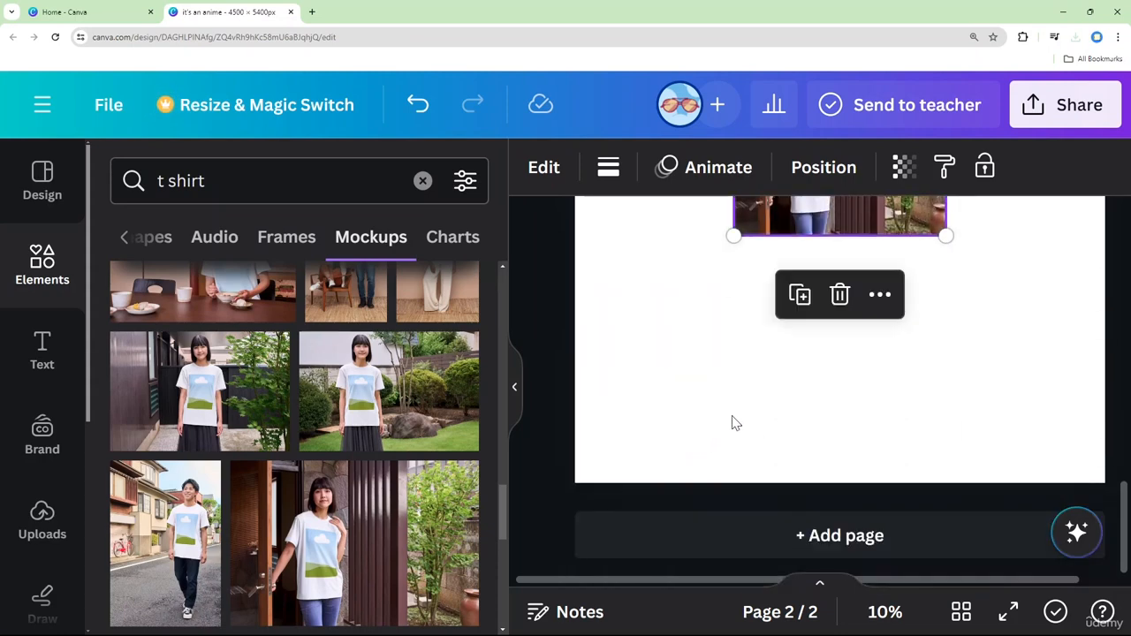
Enlarge the T-shirt mockup to roughly the width of page 2 and position it in the upper part of the page
{"action": "scroll", "coordinate": [733, 429], "scroll_direction": "up", "scroll_amount": 4}
{"action": "left_click", "coordinate": [548, 345]}
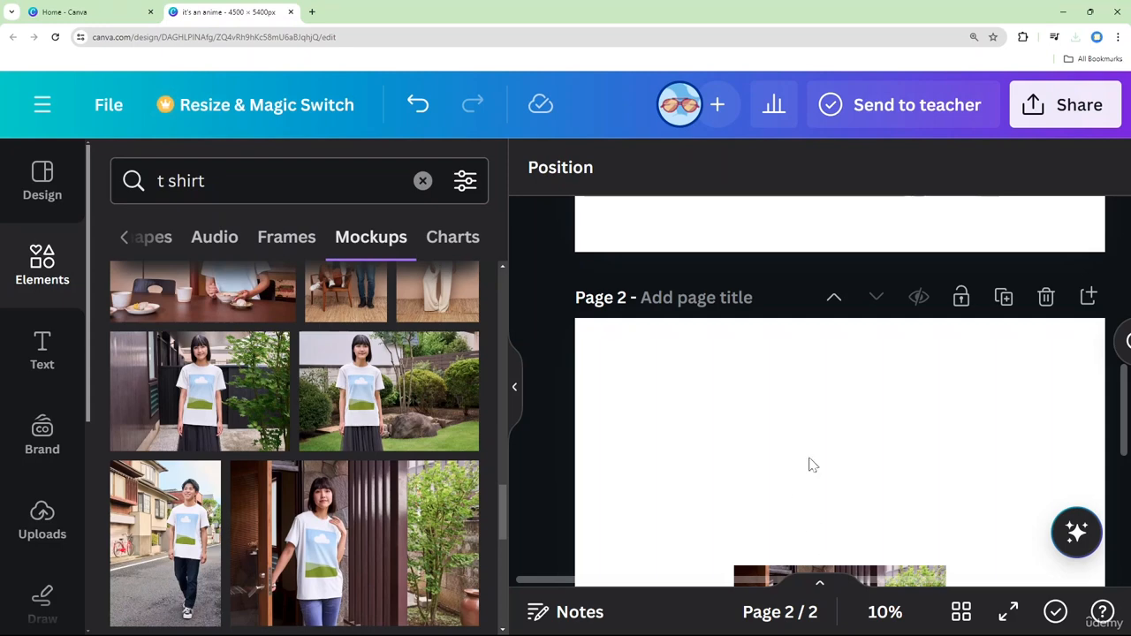
{"action": "scroll", "coordinate": [812, 389], "scroll_direction": "down", "scroll_amount": 3}
{"action": "scroll", "coordinate": [815, 377], "scroll_direction": "up", "scroll_amount": 2}
{"action": "left_click", "coordinate": [735, 410]}
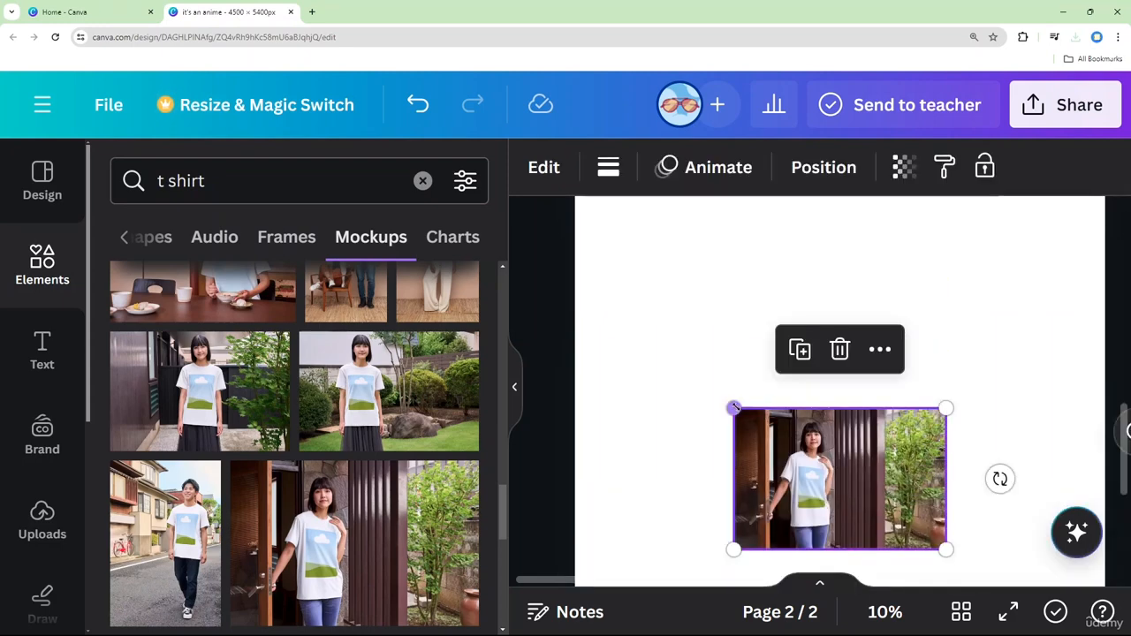
{"action": "left_click_drag", "start_coordinate": [734, 409], "coordinate": [555, 161]}
{"action": "left_click_drag", "start_coordinate": [754, 454], "coordinate": [846, 422]}
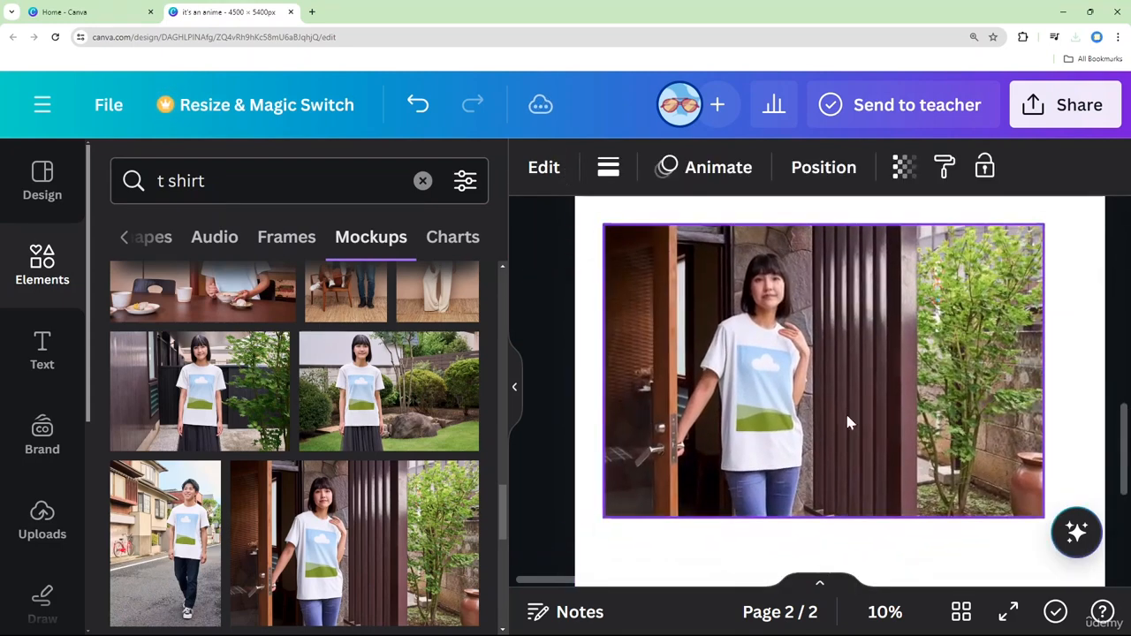
{"action": "left_click_drag", "start_coordinate": [562, 194], "coordinate": [517, 166]}
{"action": "left_click_drag", "start_coordinate": [744, 347], "coordinate": [773, 351]}
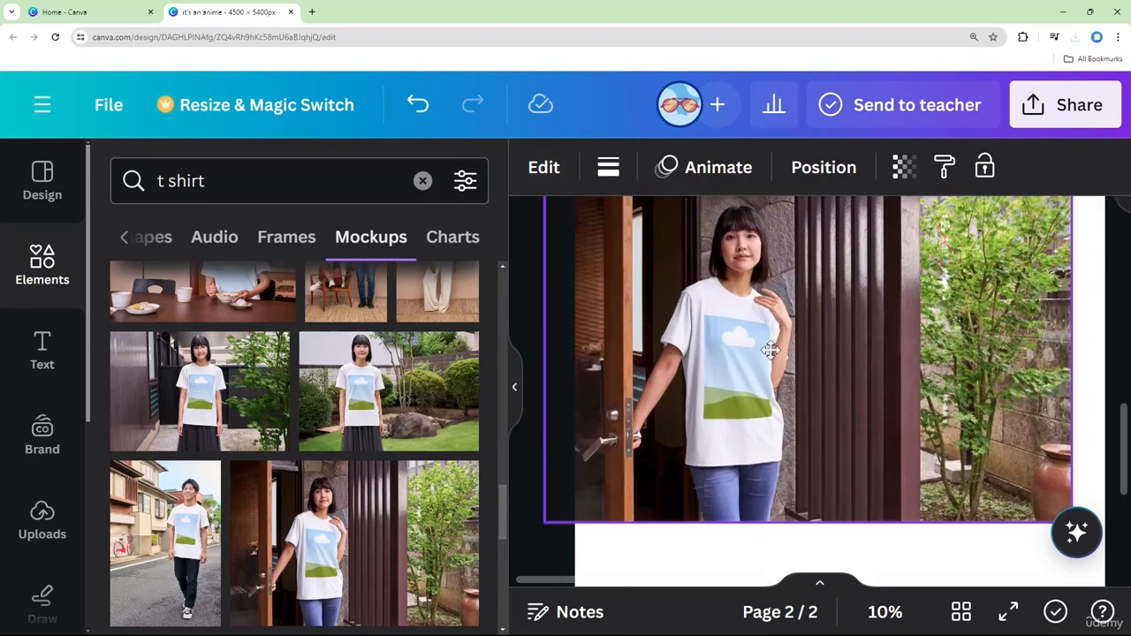
Place the uploaded anime design image onto the mockup's T-shirt, replacing the placeholder landscape picture
{"action": "left_click", "coordinate": [50, 453]}
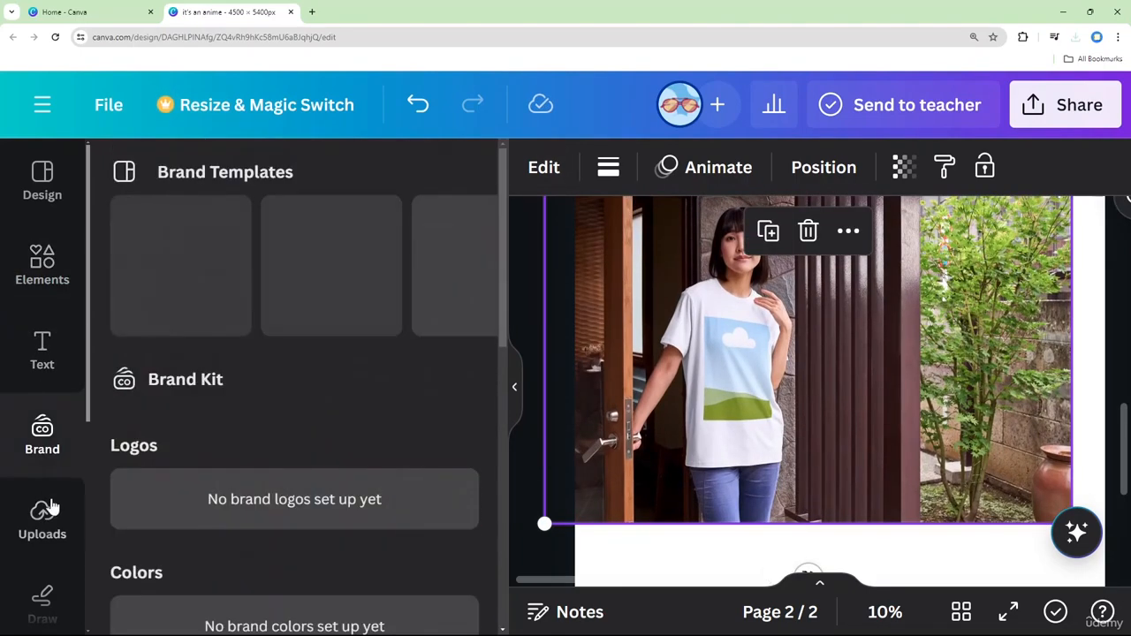
{"action": "left_click", "coordinate": [44, 524]}
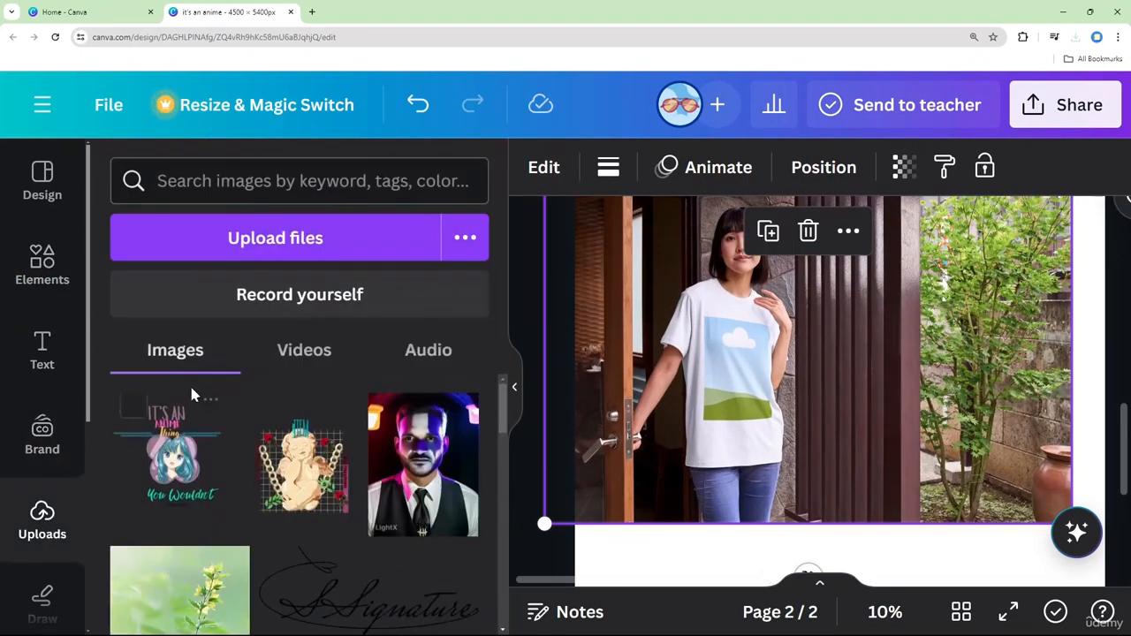
{"action": "left_click", "coordinate": [173, 462]}
{"action": "left_click_drag", "start_coordinate": [912, 474], "coordinate": [765, 426]}
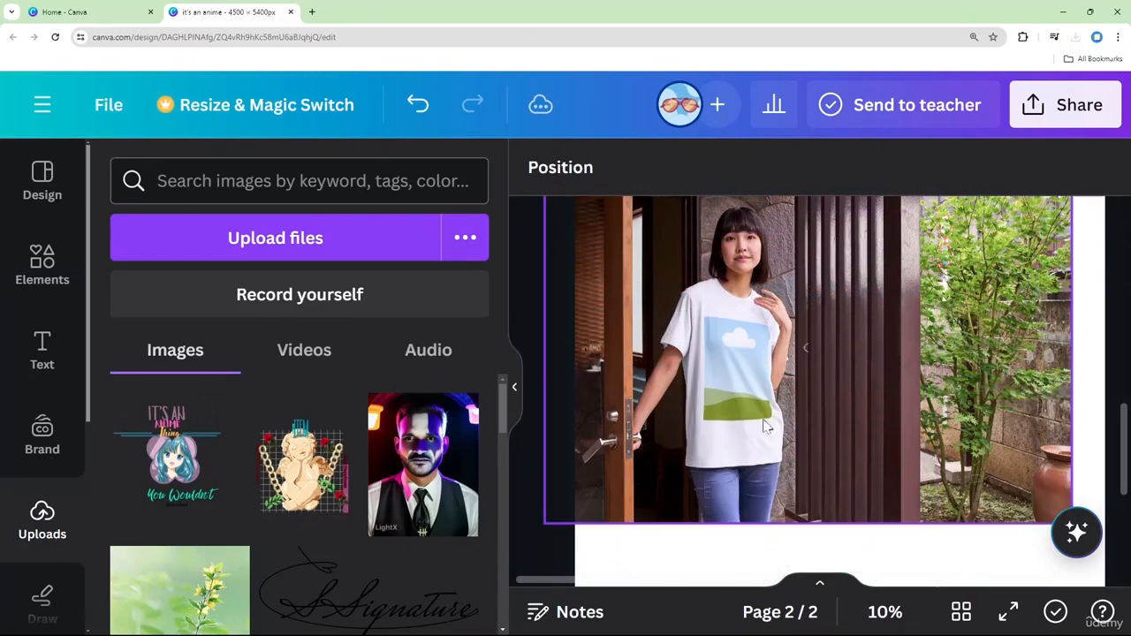
Enlarge and reposition the mockup to fill all of page 2, with the woman's printed T-shirt in view
{"action": "scroll", "coordinate": [780, 398], "scroll_direction": "down", "scroll_amount": 2}
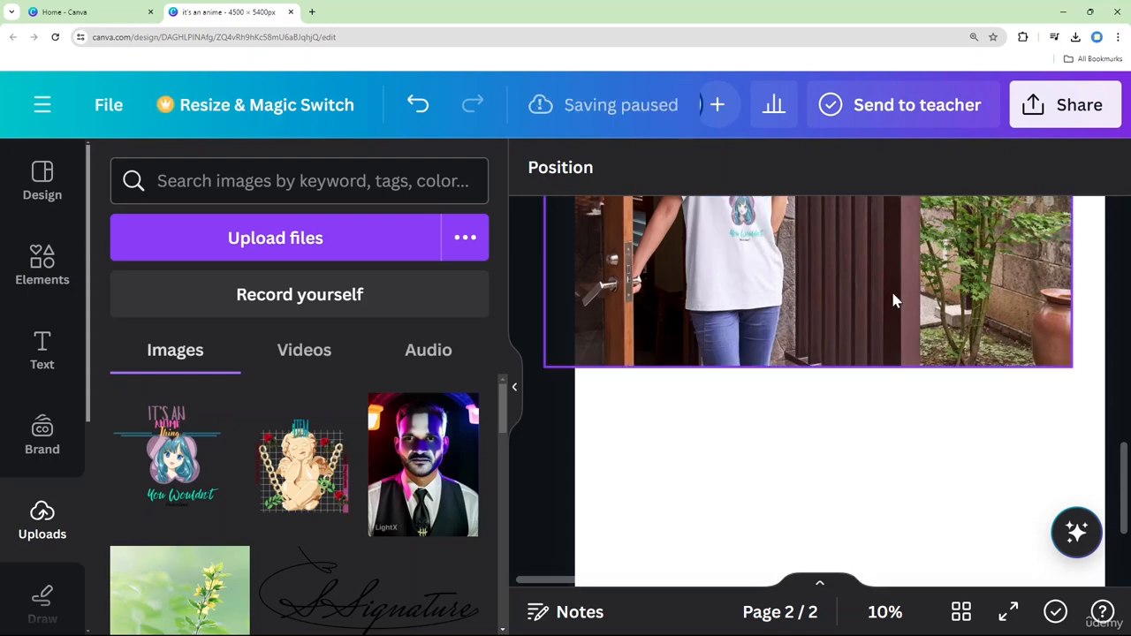
{"action": "key", "text": "ctrl+0"}
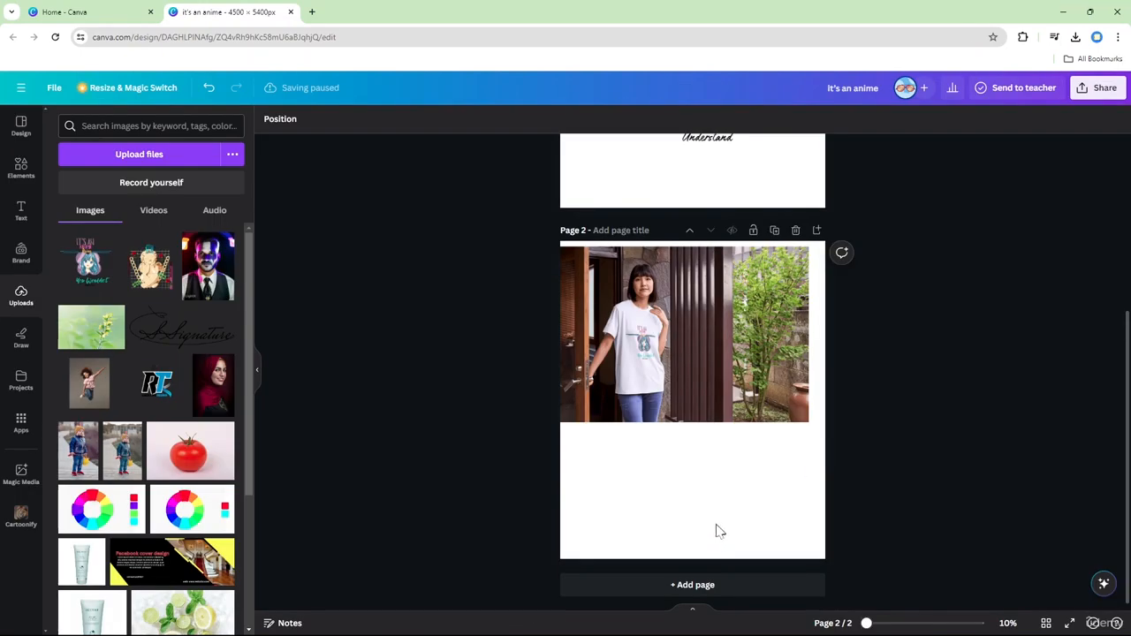
{"action": "left_click_drag", "start_coordinate": [682, 351], "coordinate": [699, 409]}
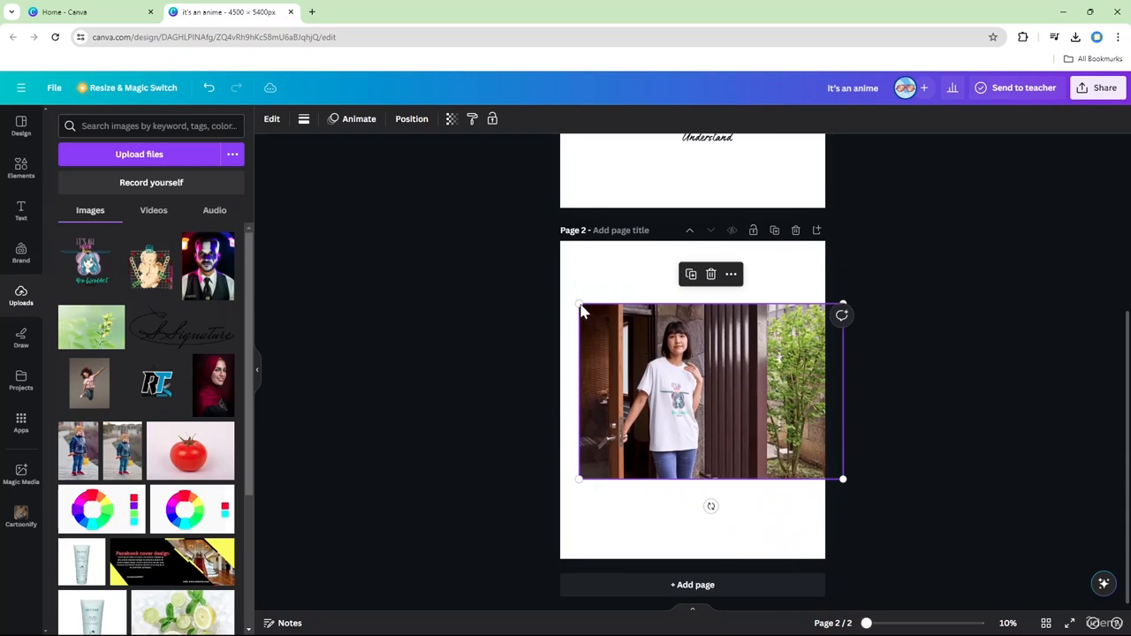
{"action": "left_click_drag", "start_coordinate": [567, 294], "coordinate": [352, 78]}
{"action": "left_click_drag", "start_coordinate": [712, 396], "coordinate": [871, 488]}
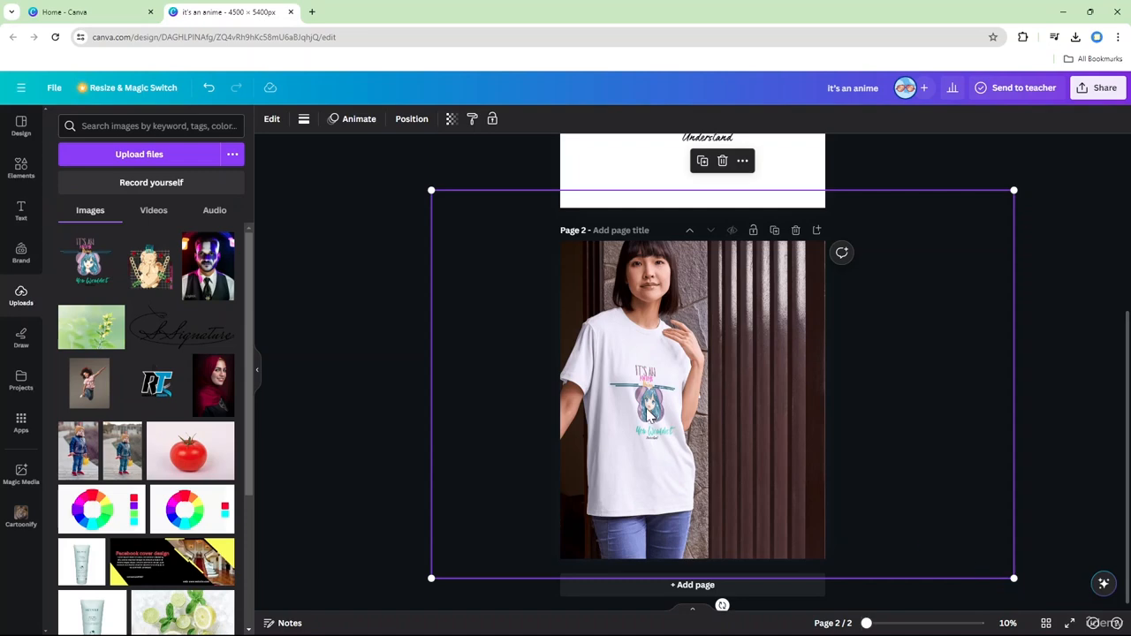
{"action": "scroll", "coordinate": [649, 415], "scroll_direction": "up", "scroll_amount": 3}
{"action": "scroll", "coordinate": [650, 415], "scroll_direction": "up", "scroll_amount": 2}
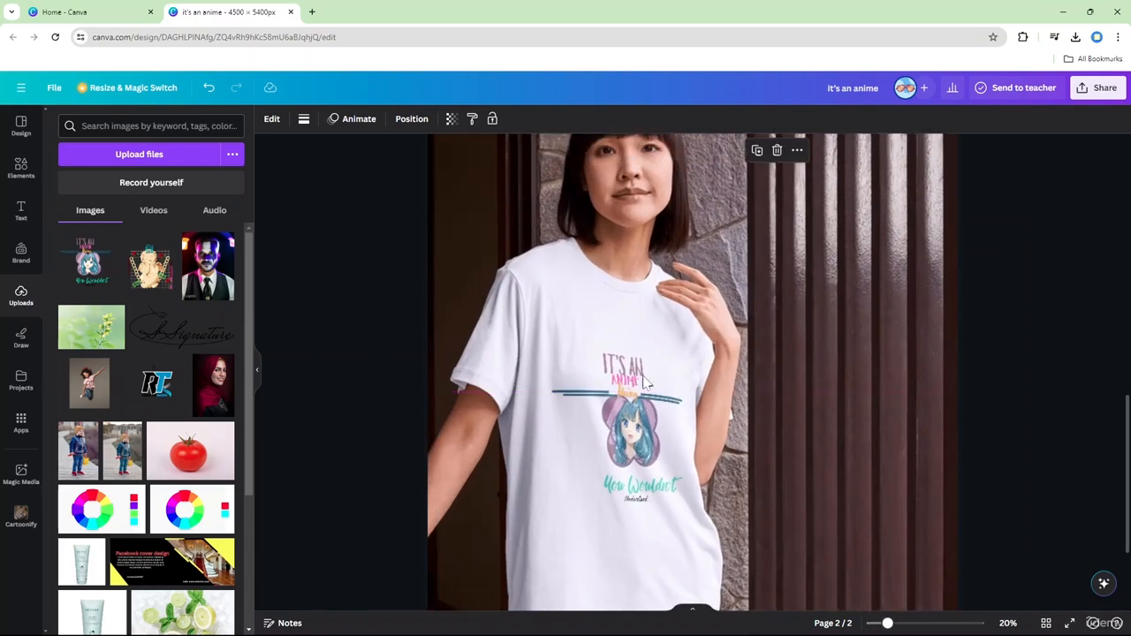
{"action": "scroll", "coordinate": [645, 397], "scroll_direction": "down", "scroll_amount": 1}
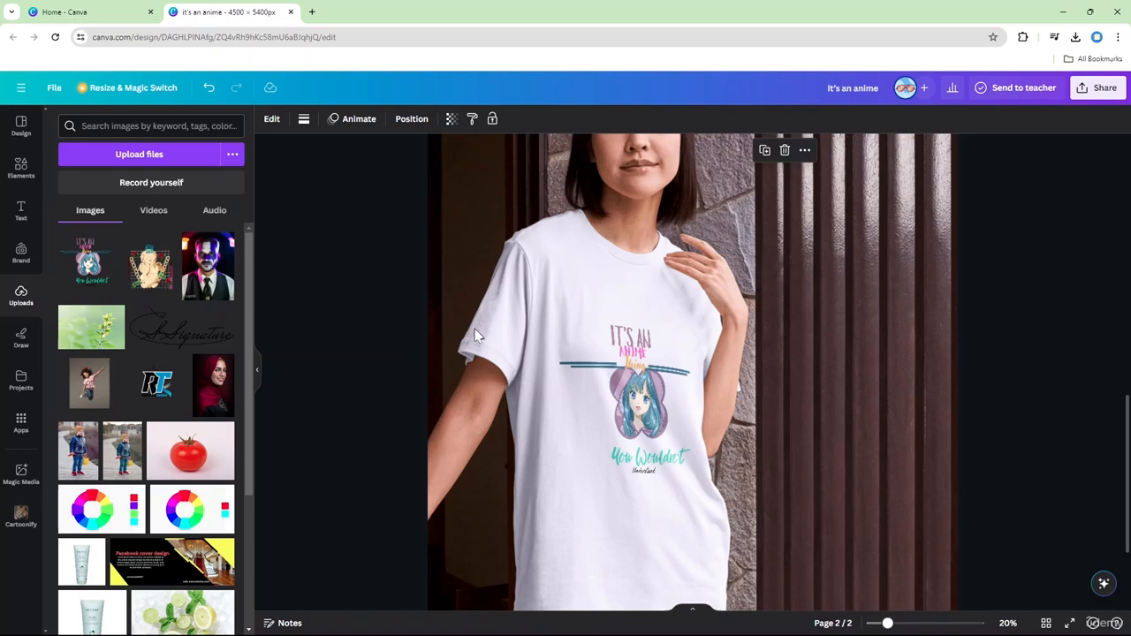
{"action": "scroll", "coordinate": [718, 454], "scroll_direction": "down", "scroll_amount": 2}
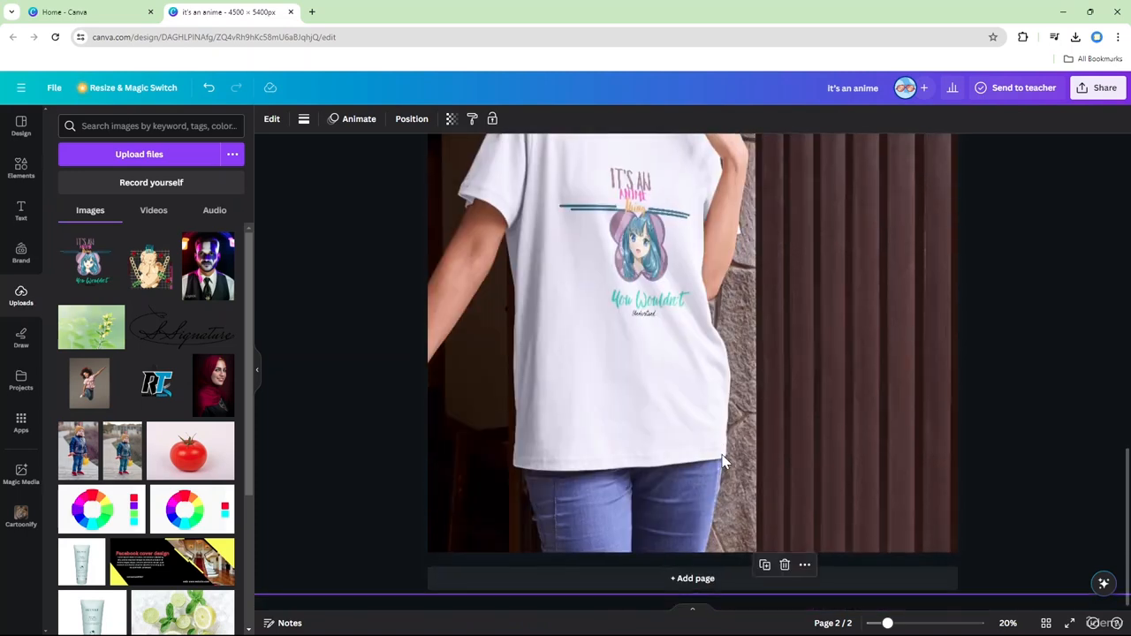